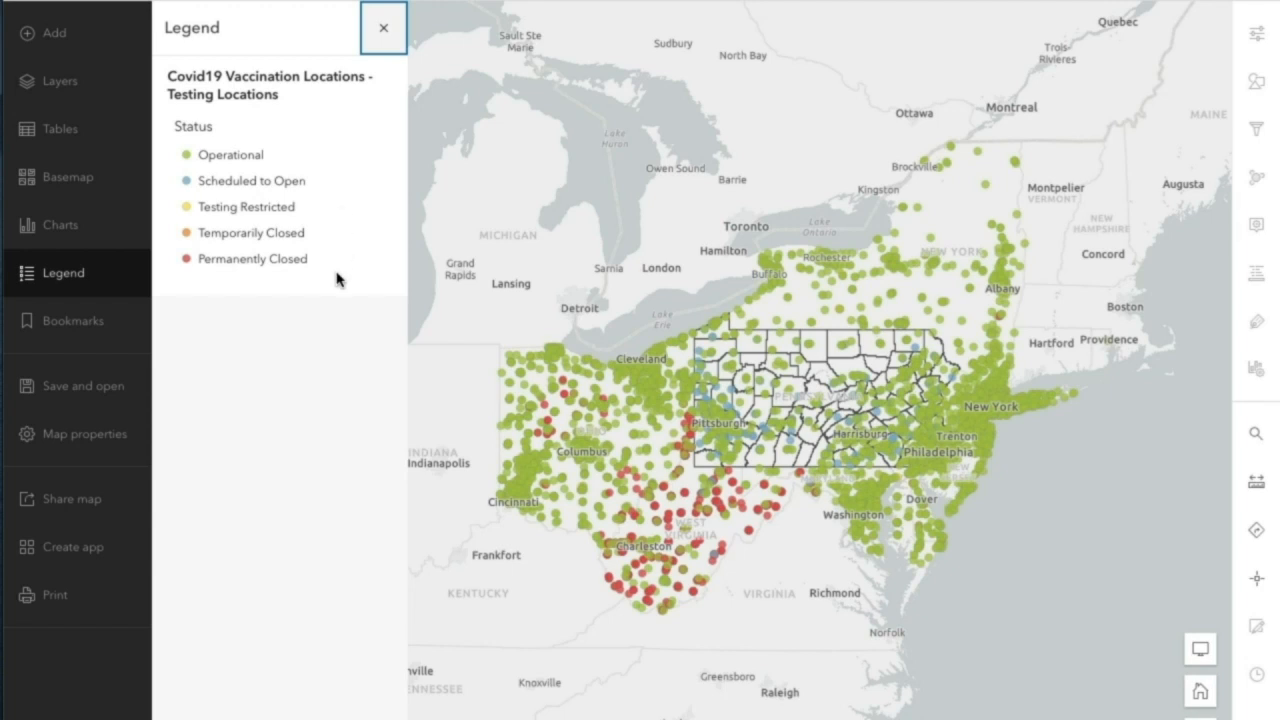
- Review the map's bookmarks, and start creating an Instant App from the map
click(126, 328)
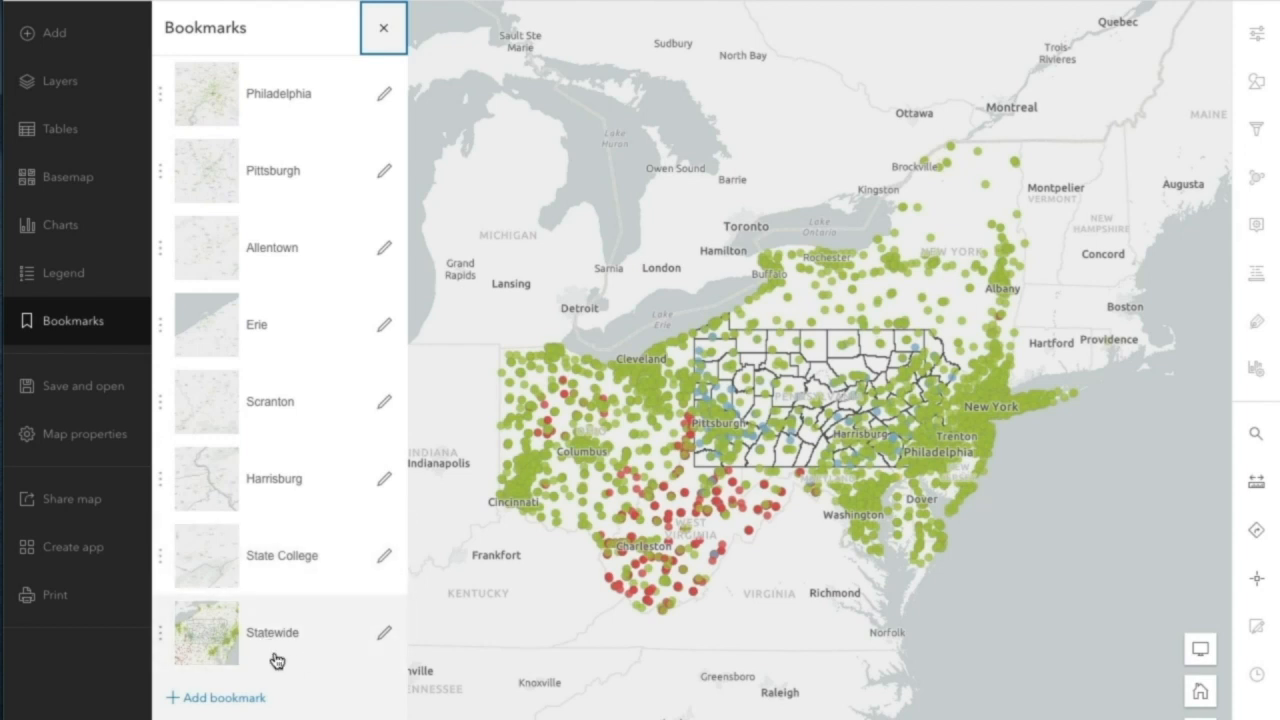
click(124, 551)
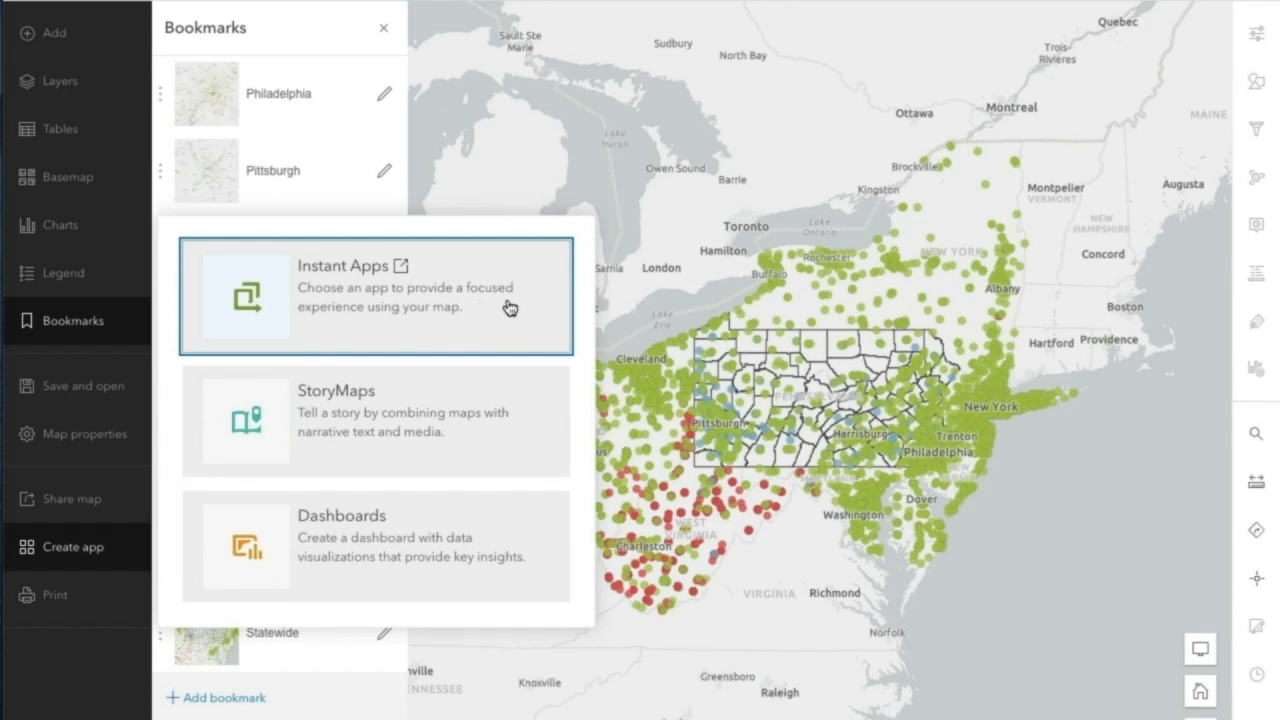
click(510, 307)
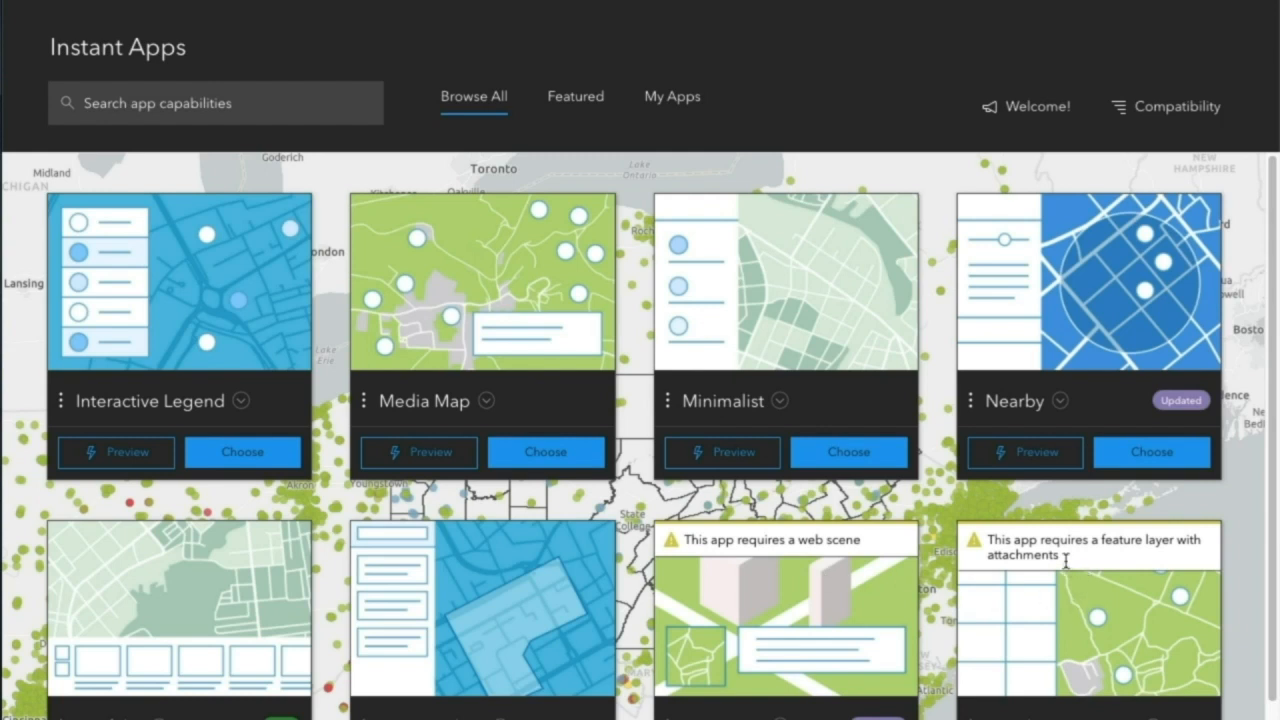
- Search the app templates for the screenshot capability, and clear the search
click(262, 97)
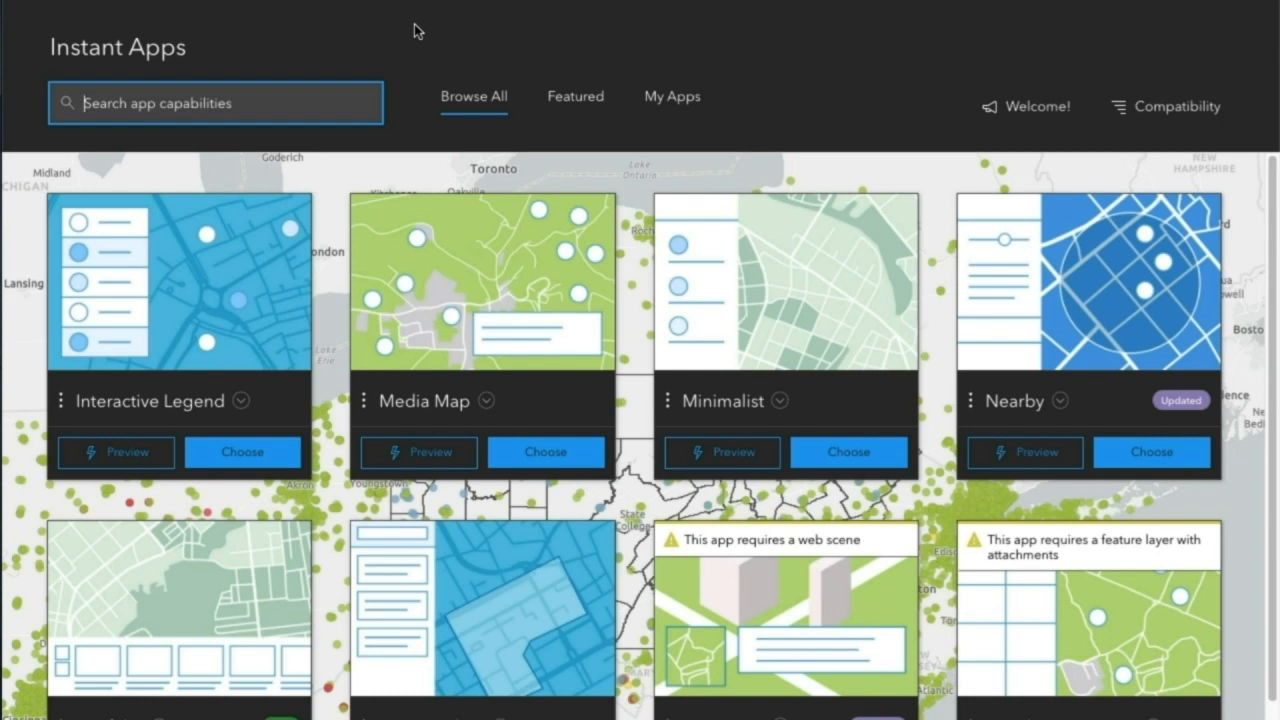
text(screensho)
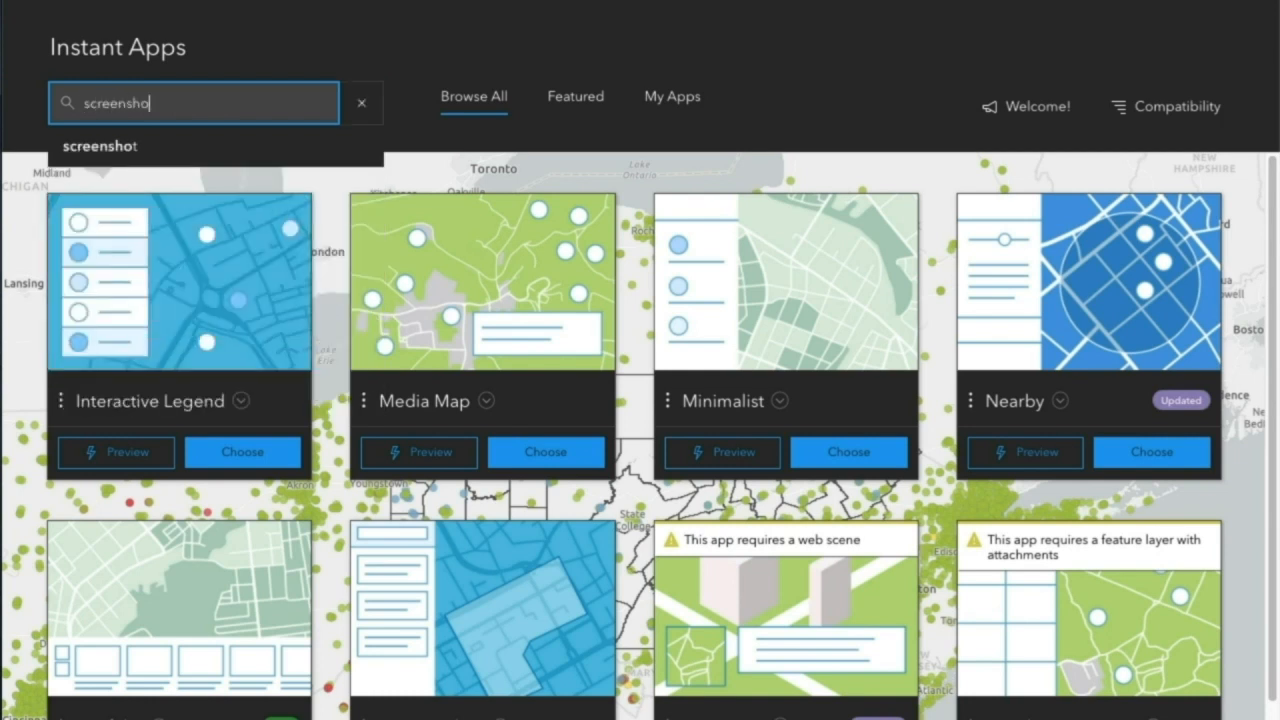
text(t)
click(308, 145)
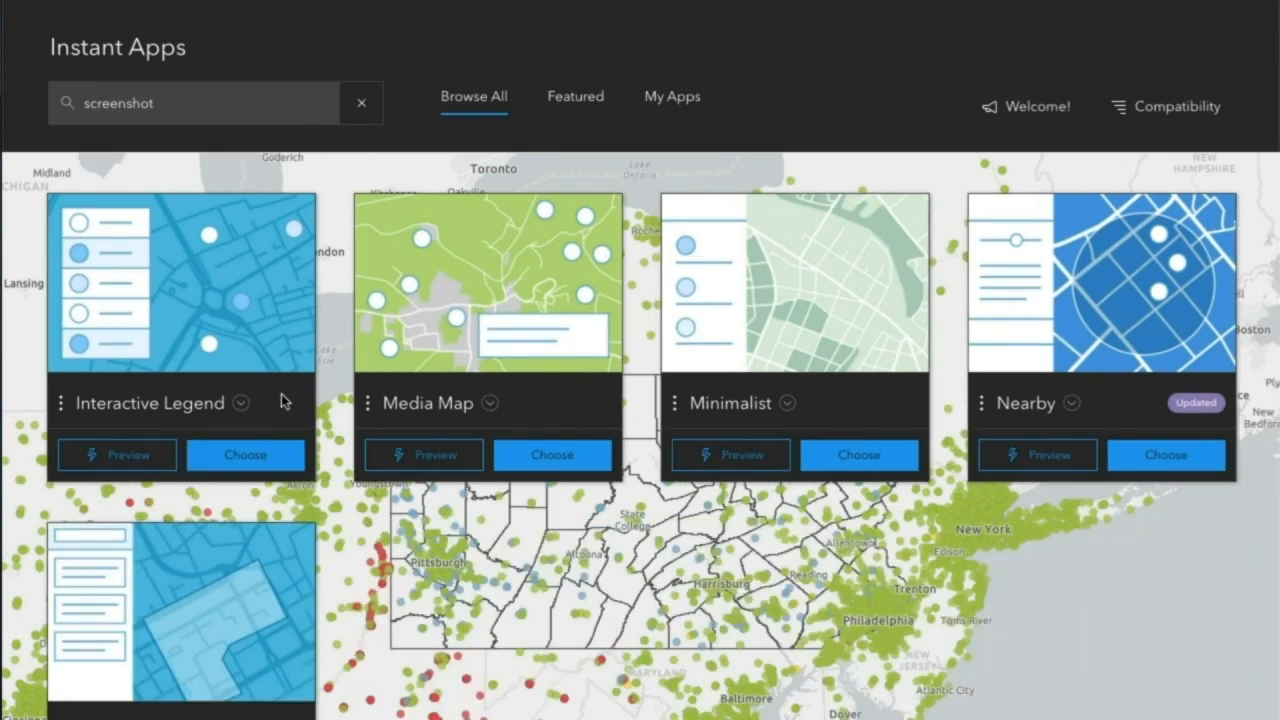
click(364, 108)
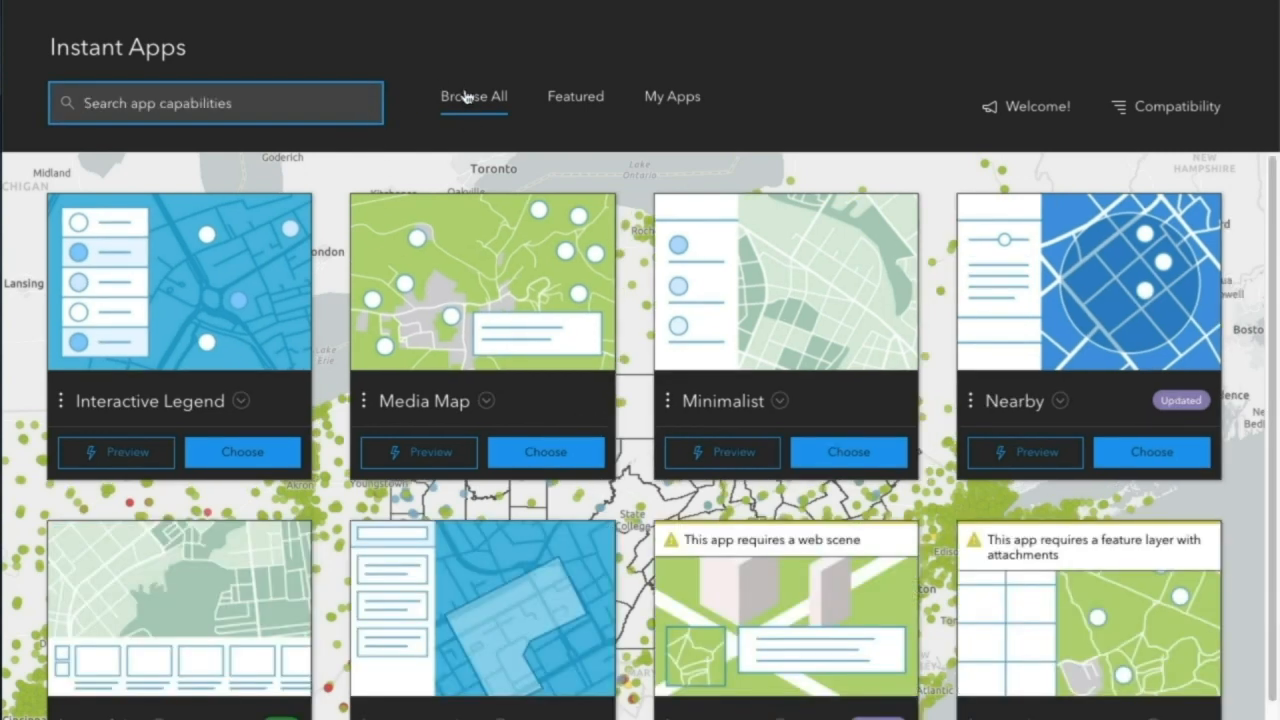
- Look through all, featured and own apps, including the actions available for the Test Media app, and return to all templates
scroll(1100, 340, down, 3)
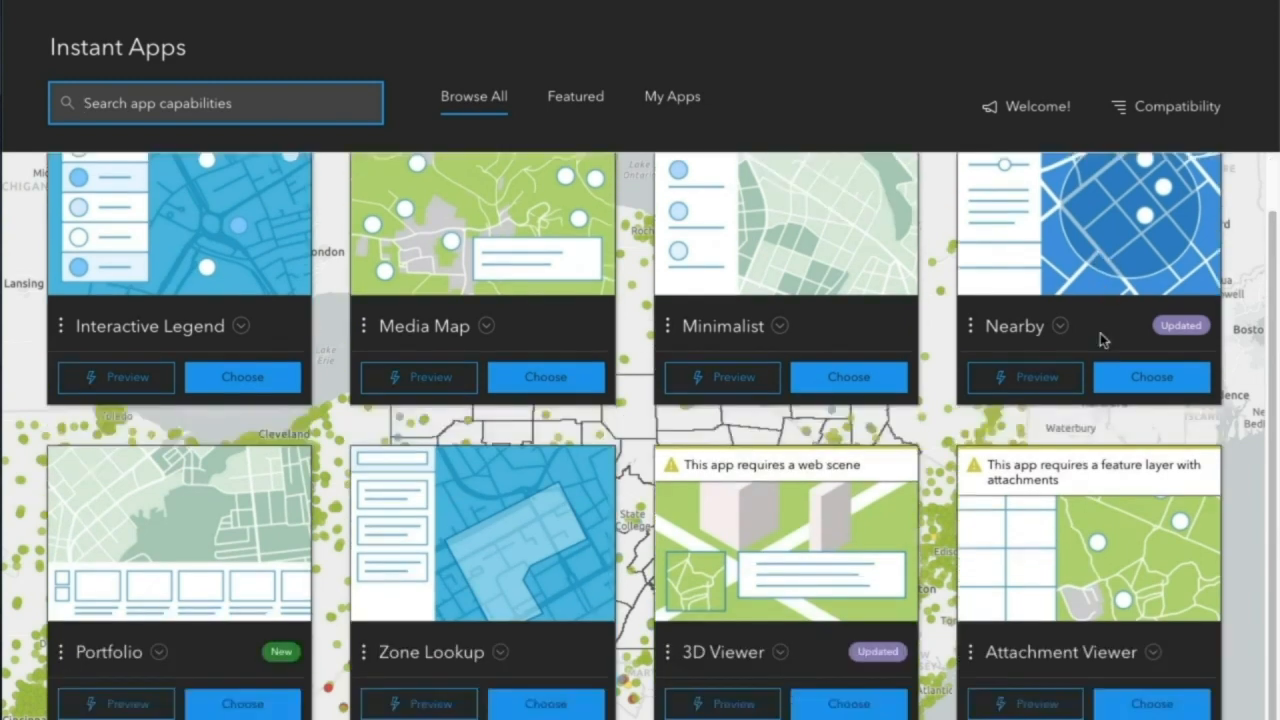
scroll(1100, 340, up, 3)
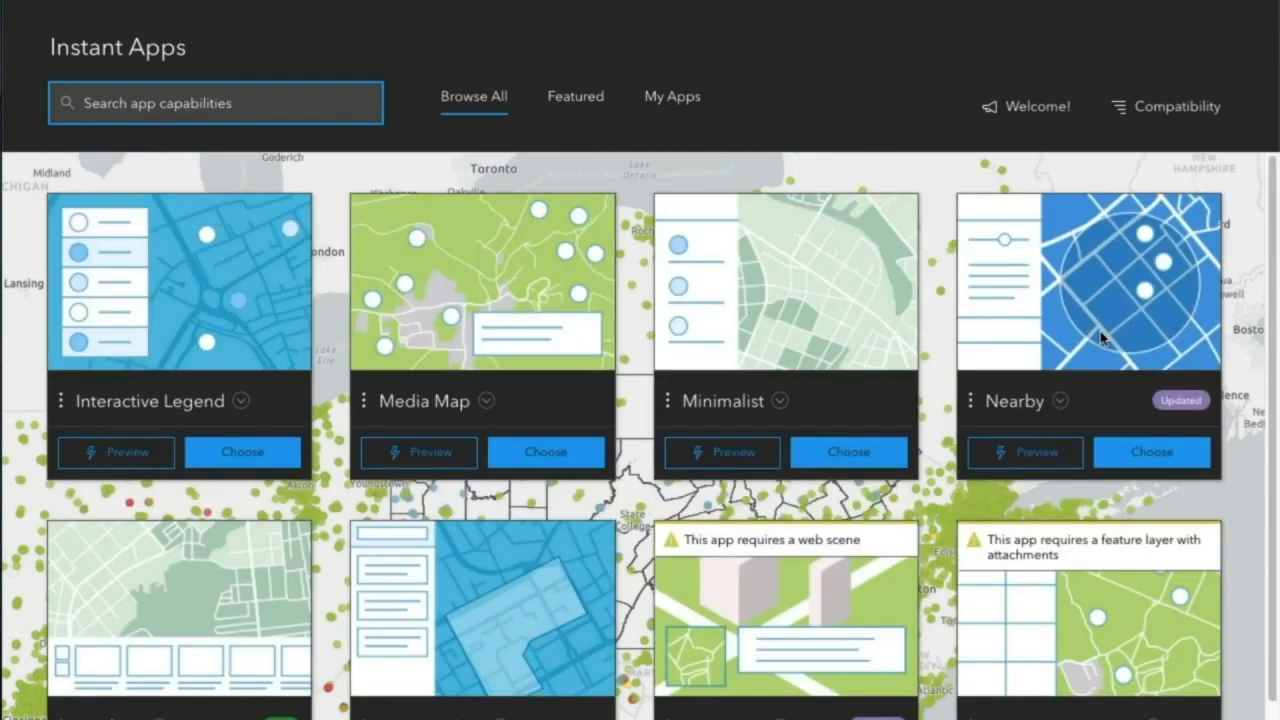
click(577, 100)
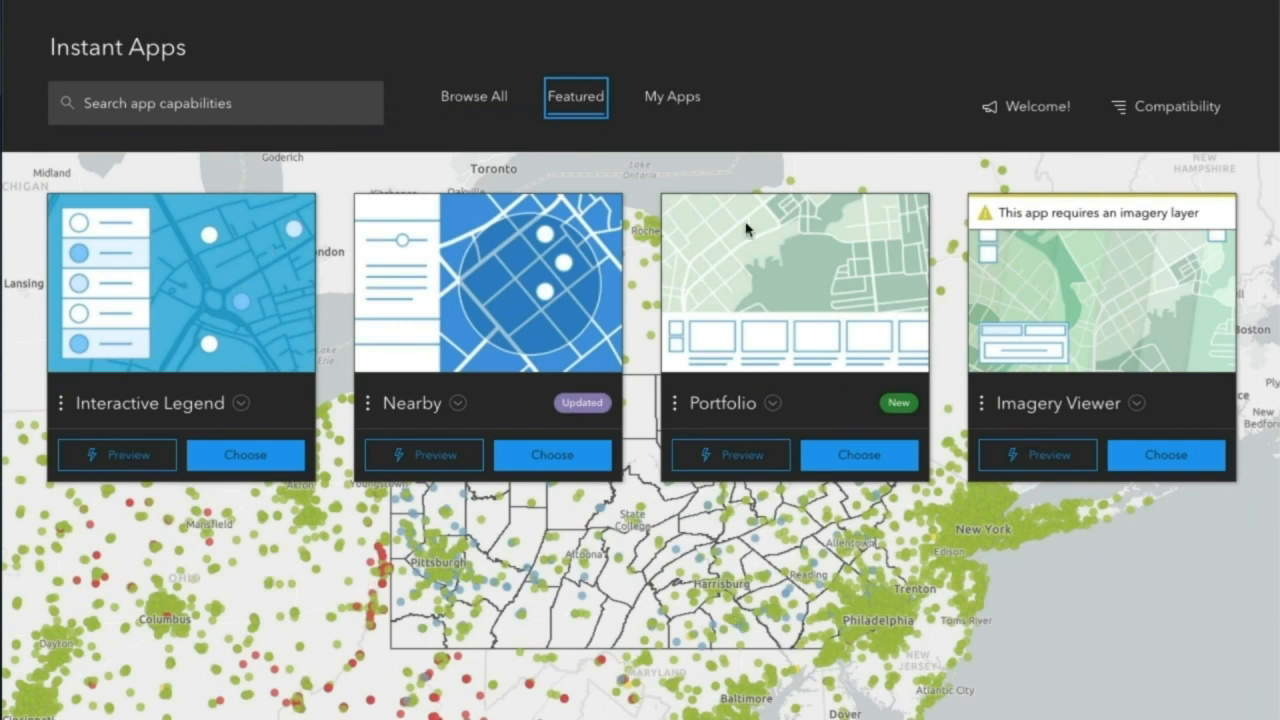
click(680, 99)
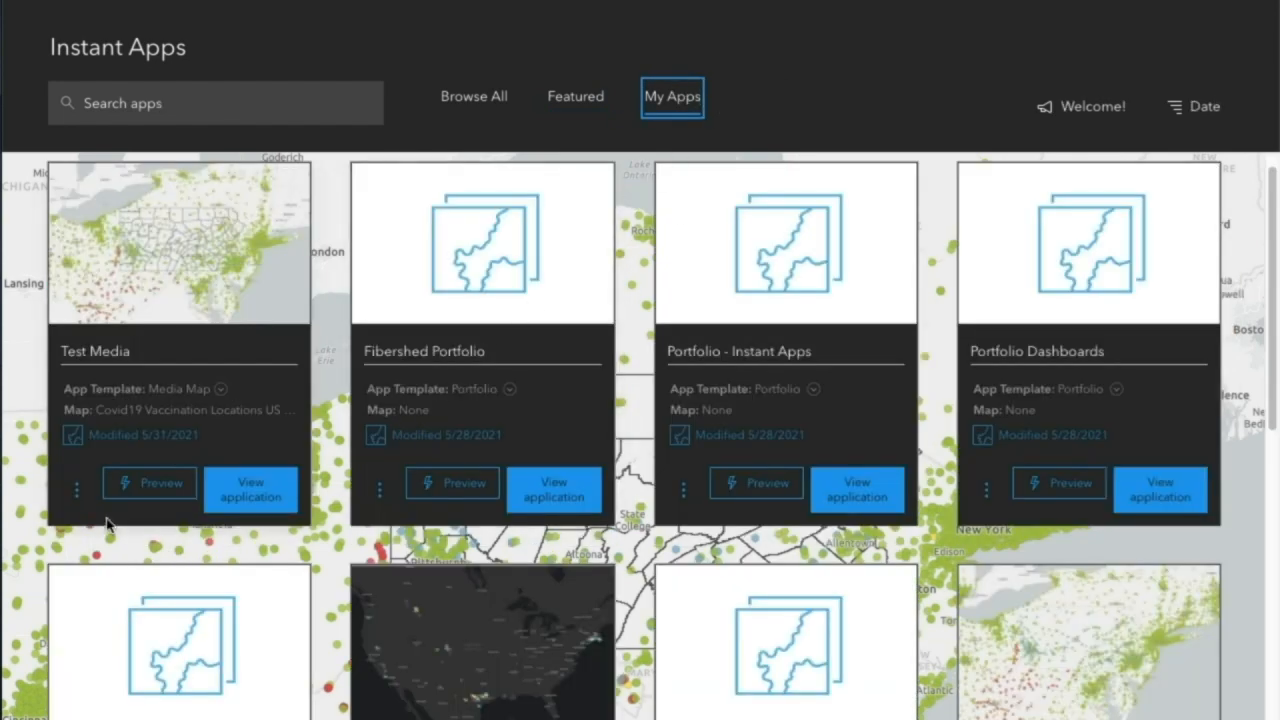
click(76, 490)
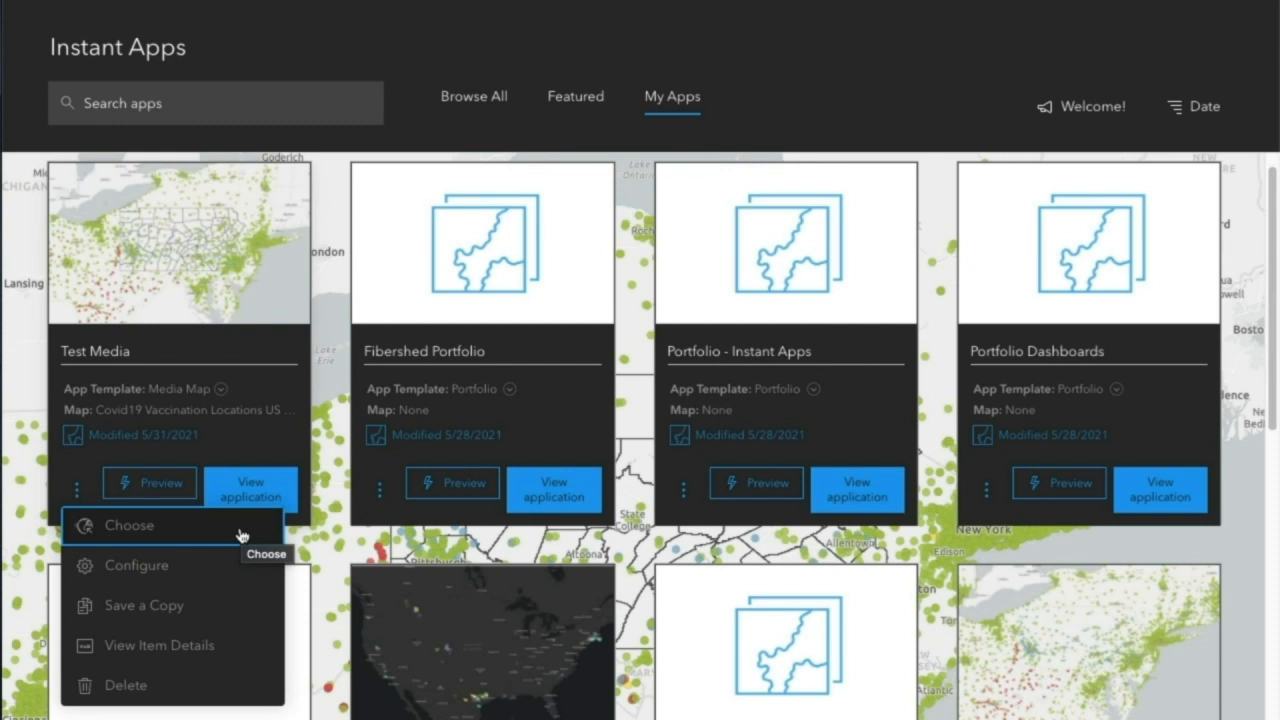
click(497, 97)
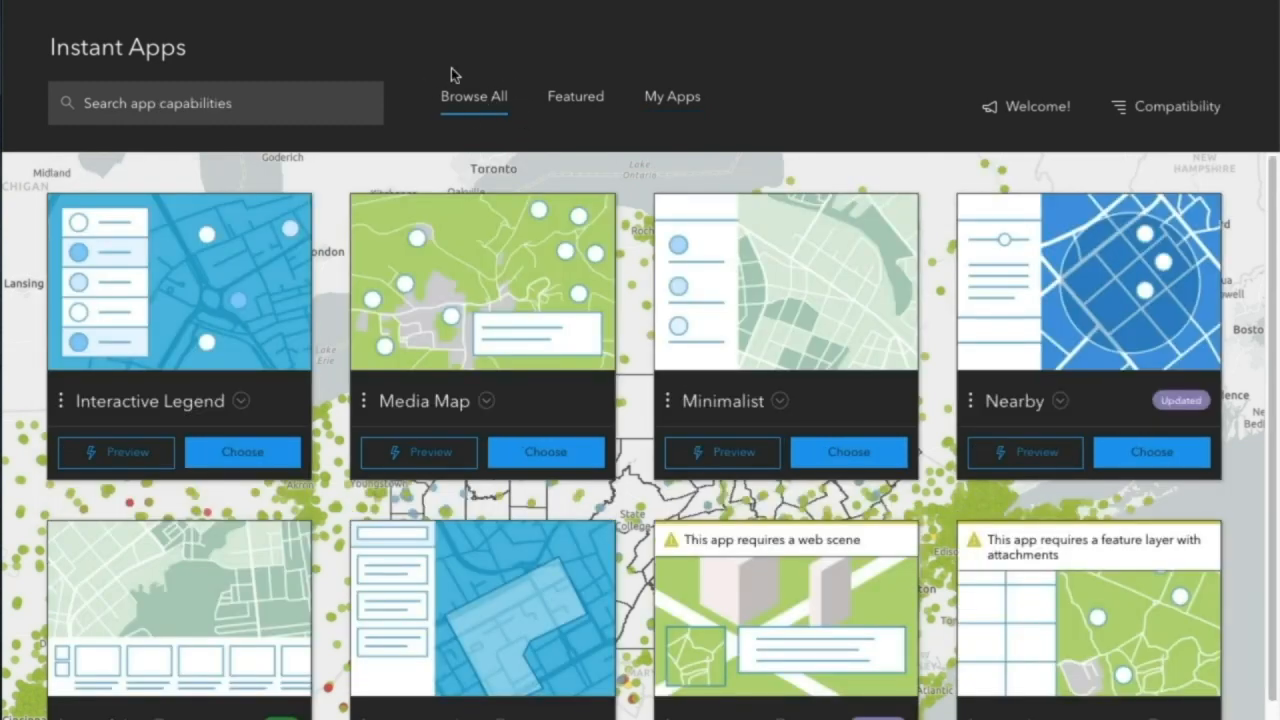
- Check the template sort options, keeping Compatibility, and read the description of the Media Map template
click(1219, 120)
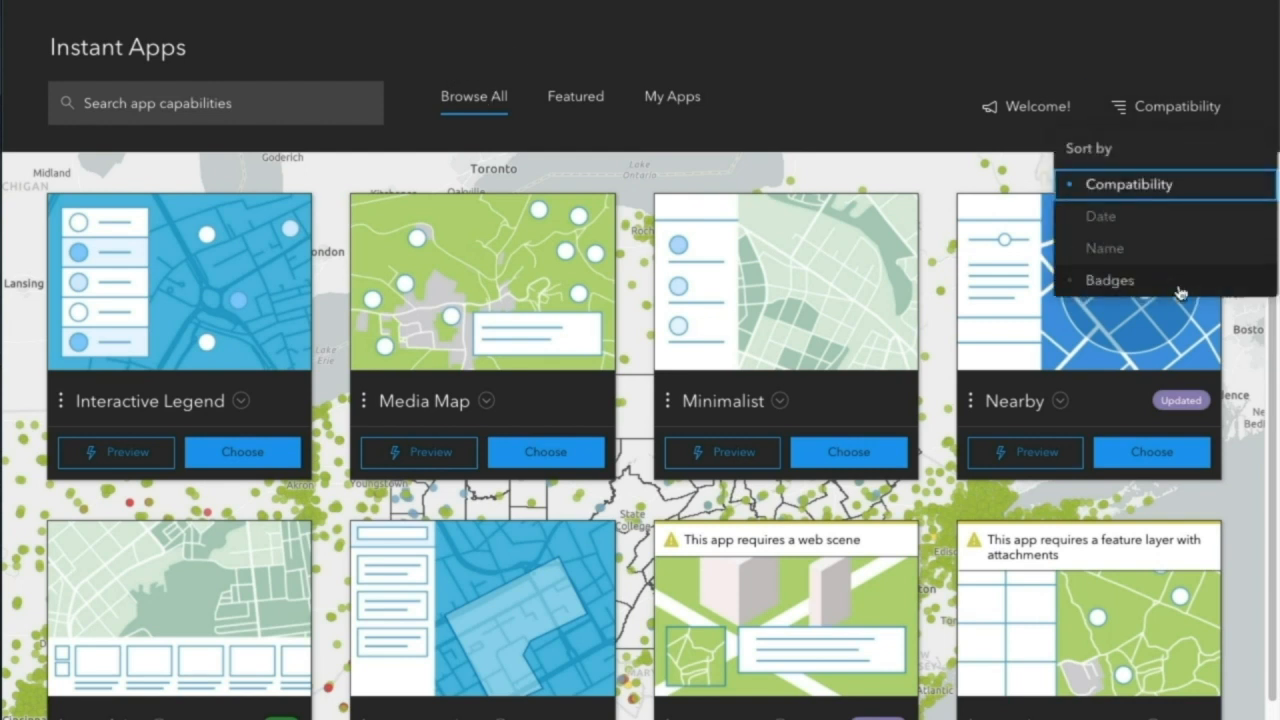
click(1208, 192)
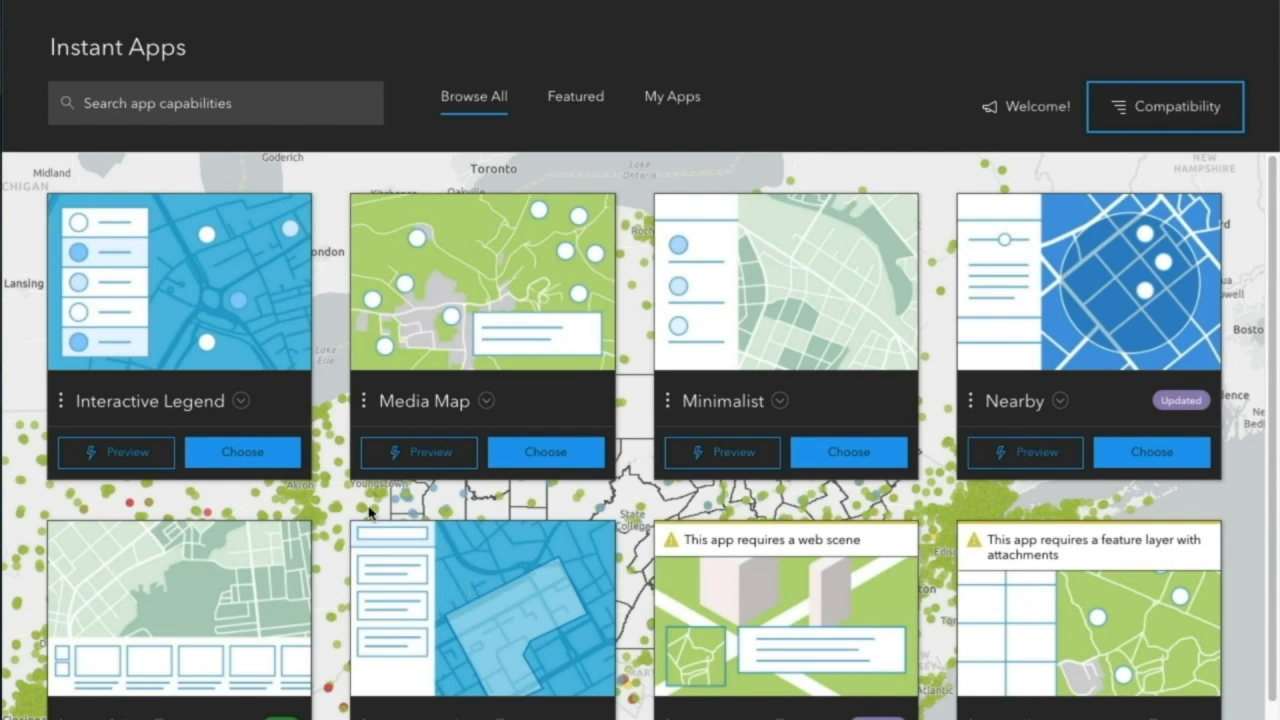
click(487, 403)
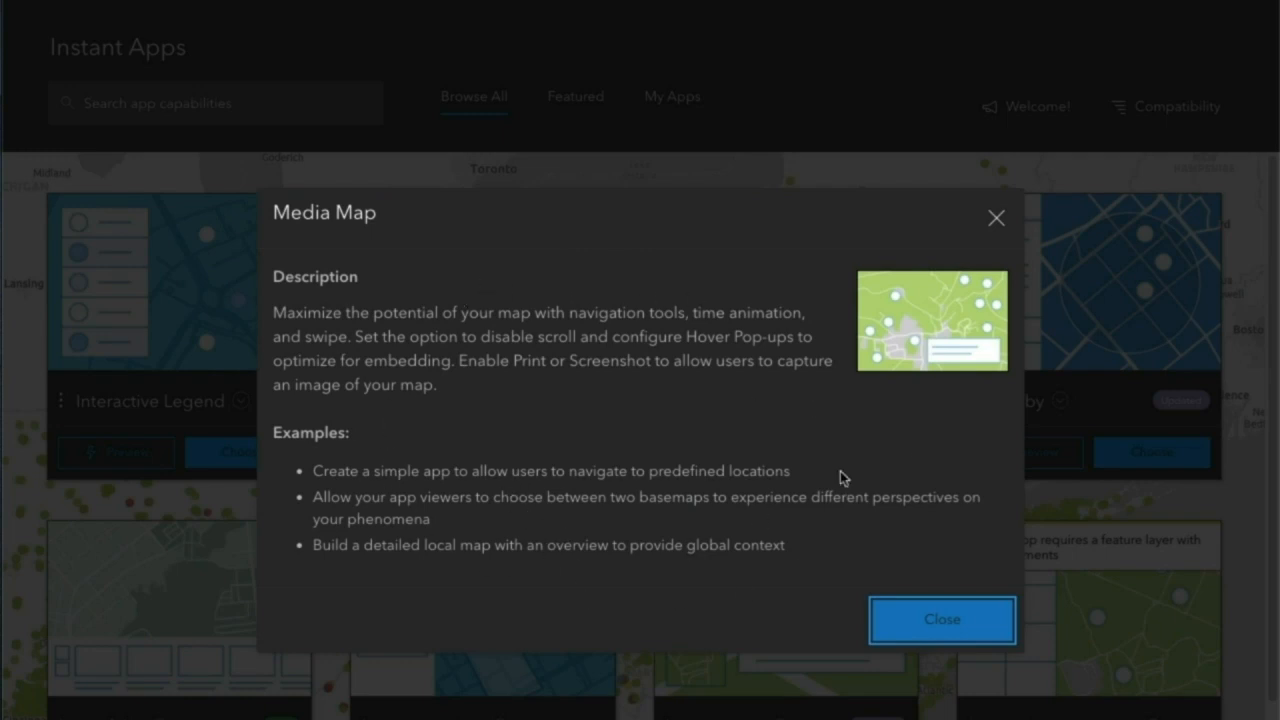
click(988, 241)
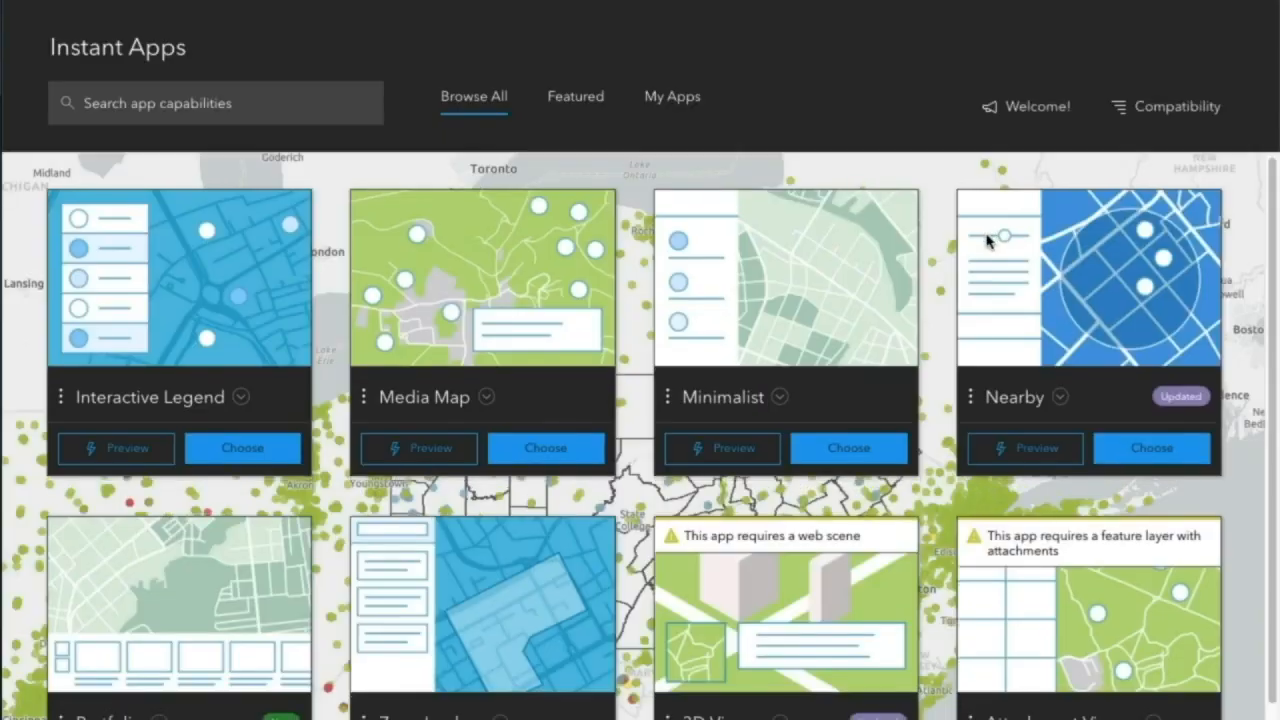
scroll(991, 248, down, 2)
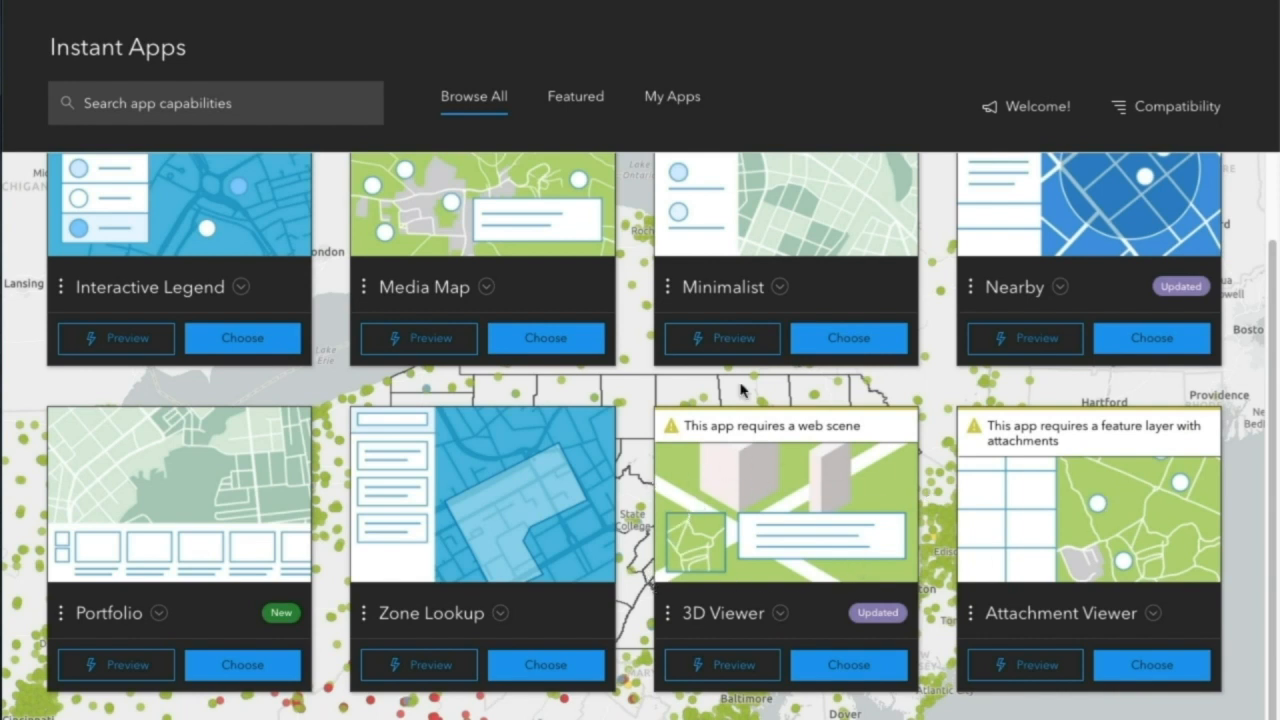
scroll(110, 487, up, 1)
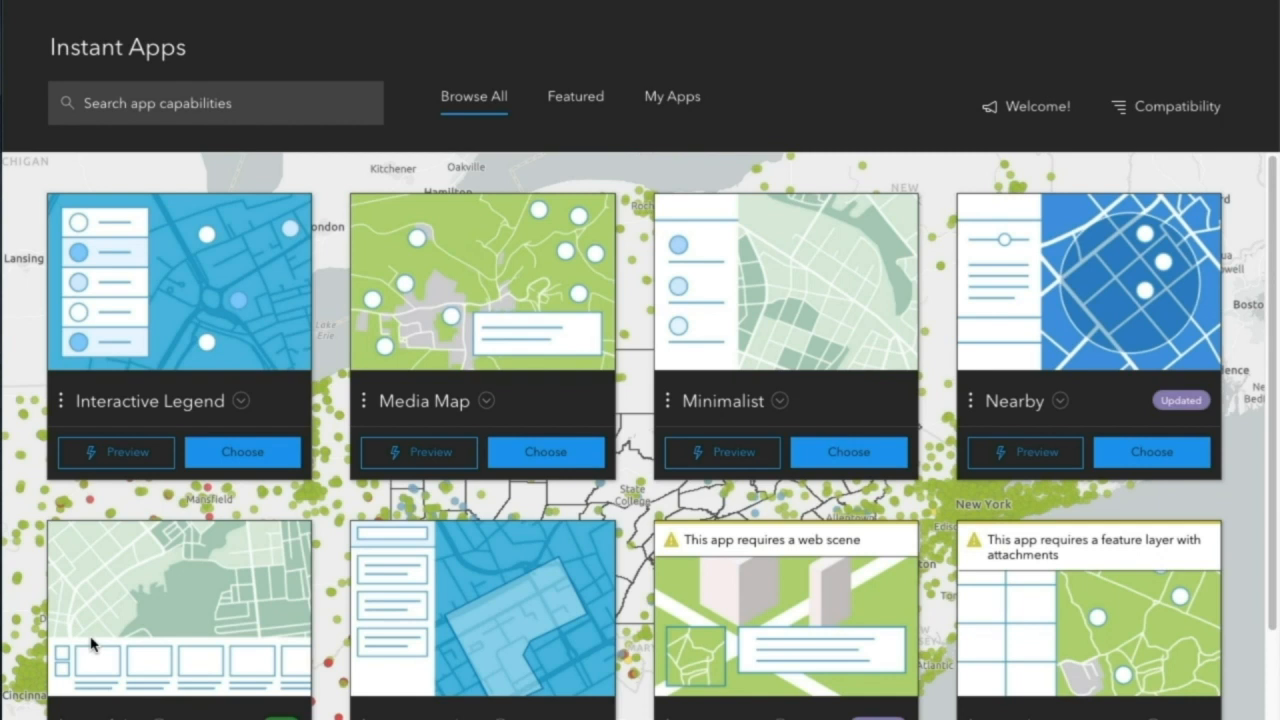
- Preview the Interactive Legend template with the map, try filtering locations by status in the legend, and show all statuses again
click(166, 464)
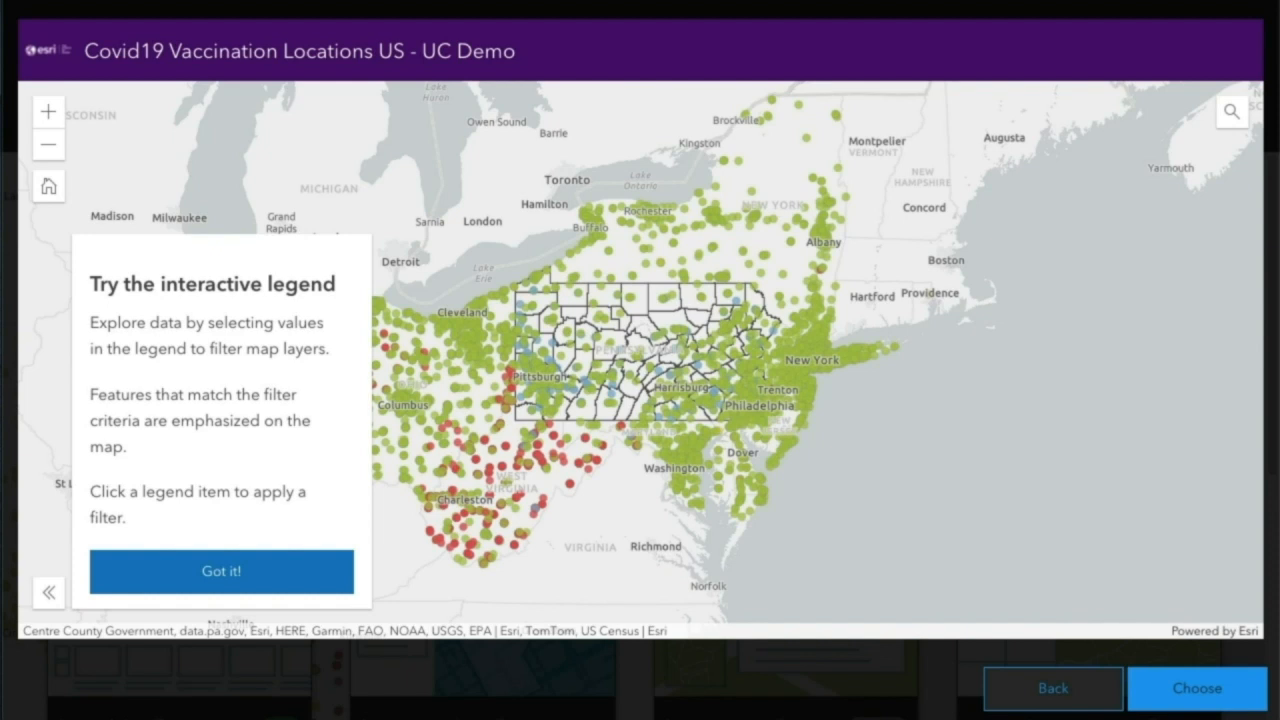
click(280, 571)
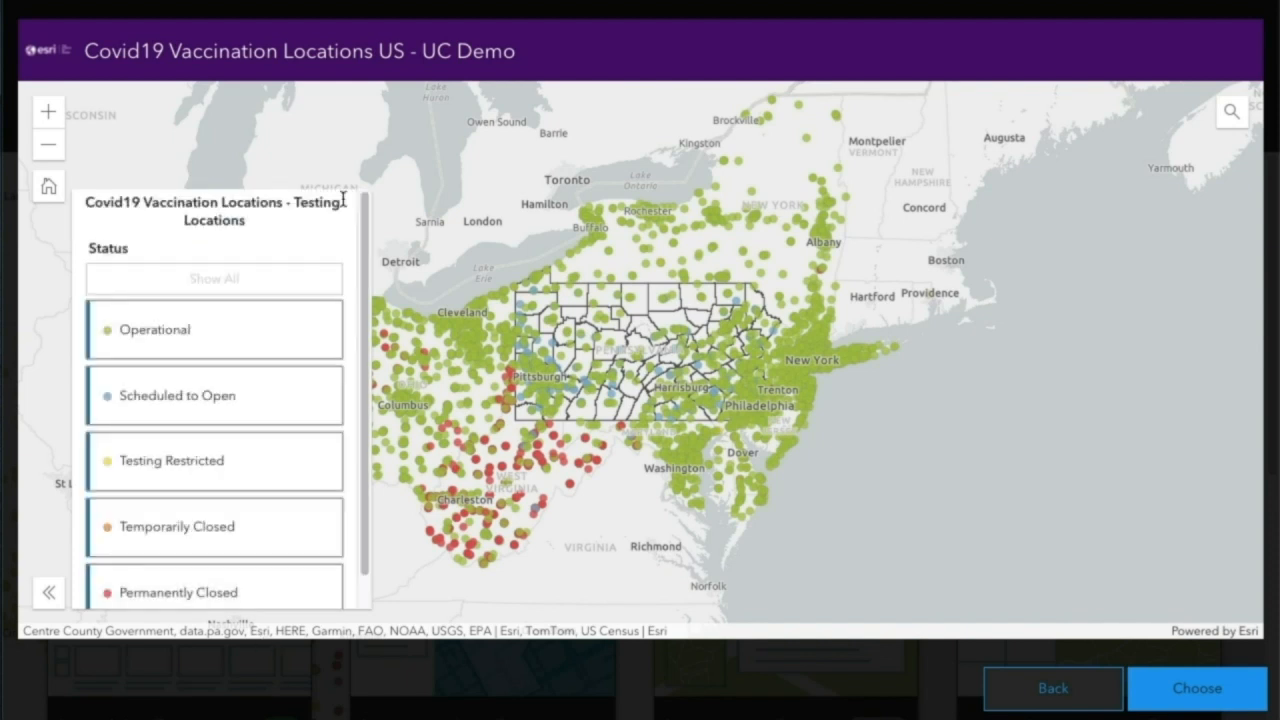
click(320, 335)
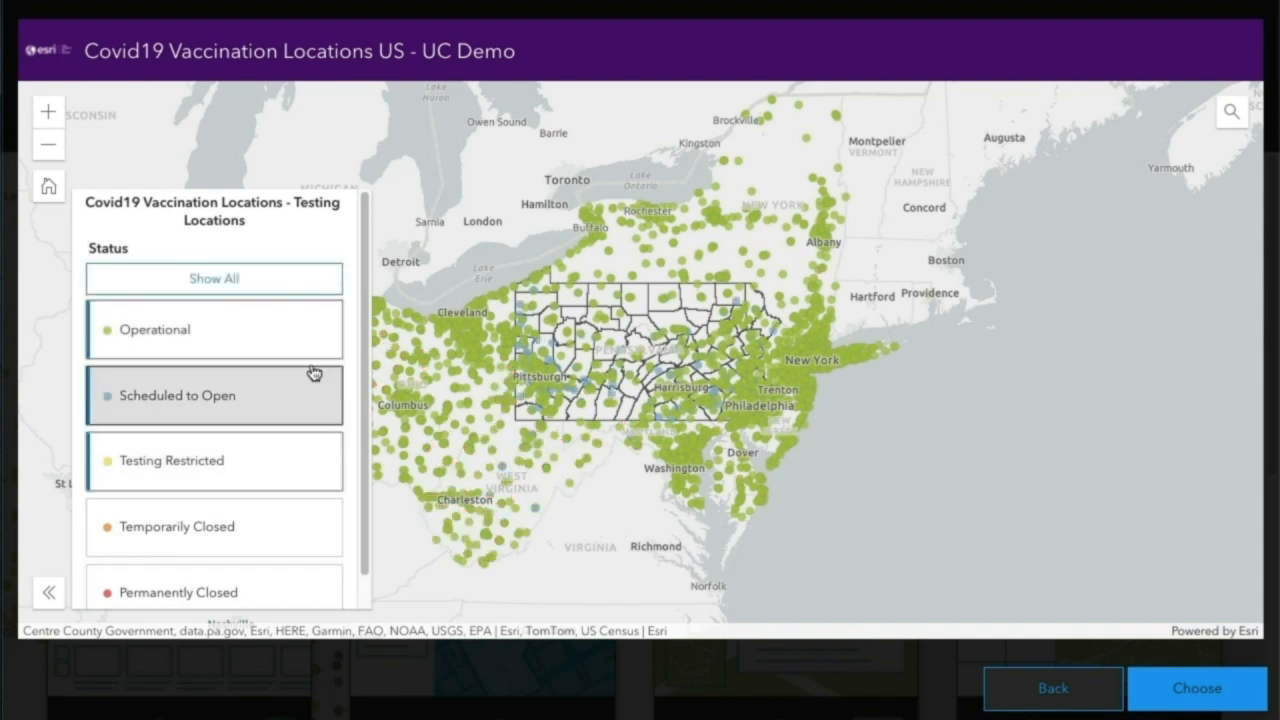
click(312, 282)
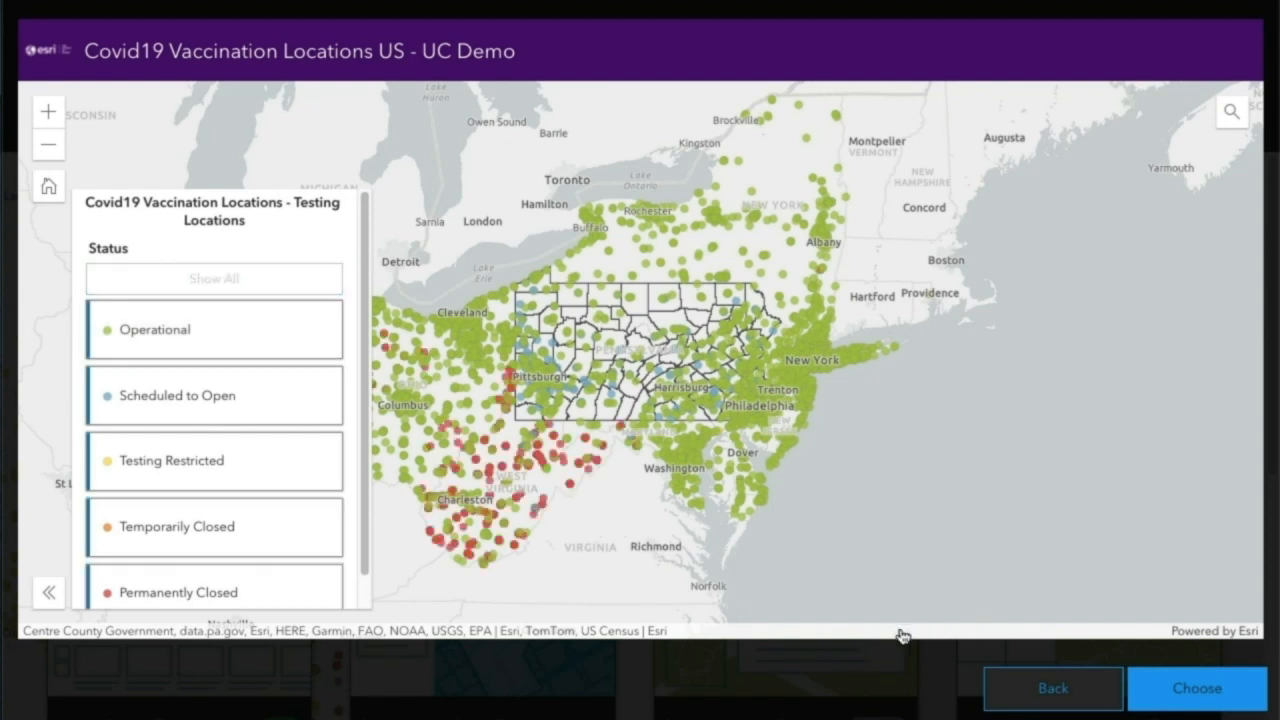
- Create and publish an app from the previewed template with the title "Interactive Legend", and view the published application
click(1203, 690)
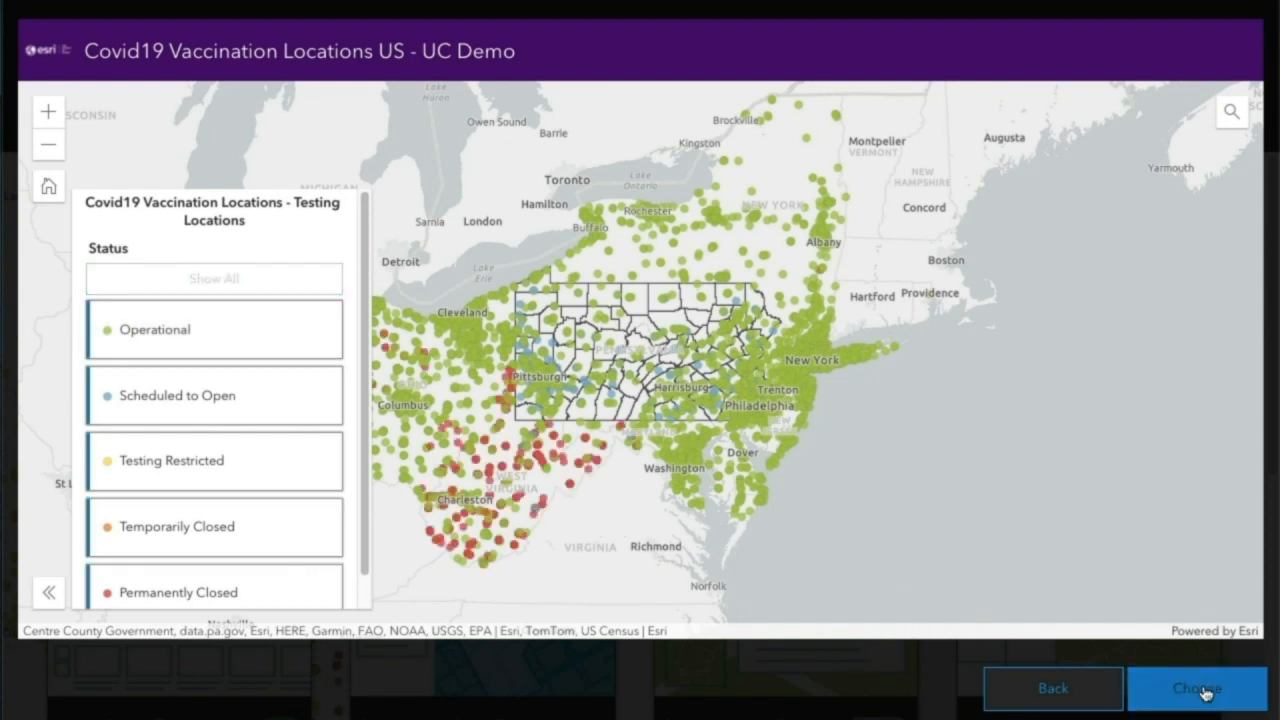
click(1150, 345)
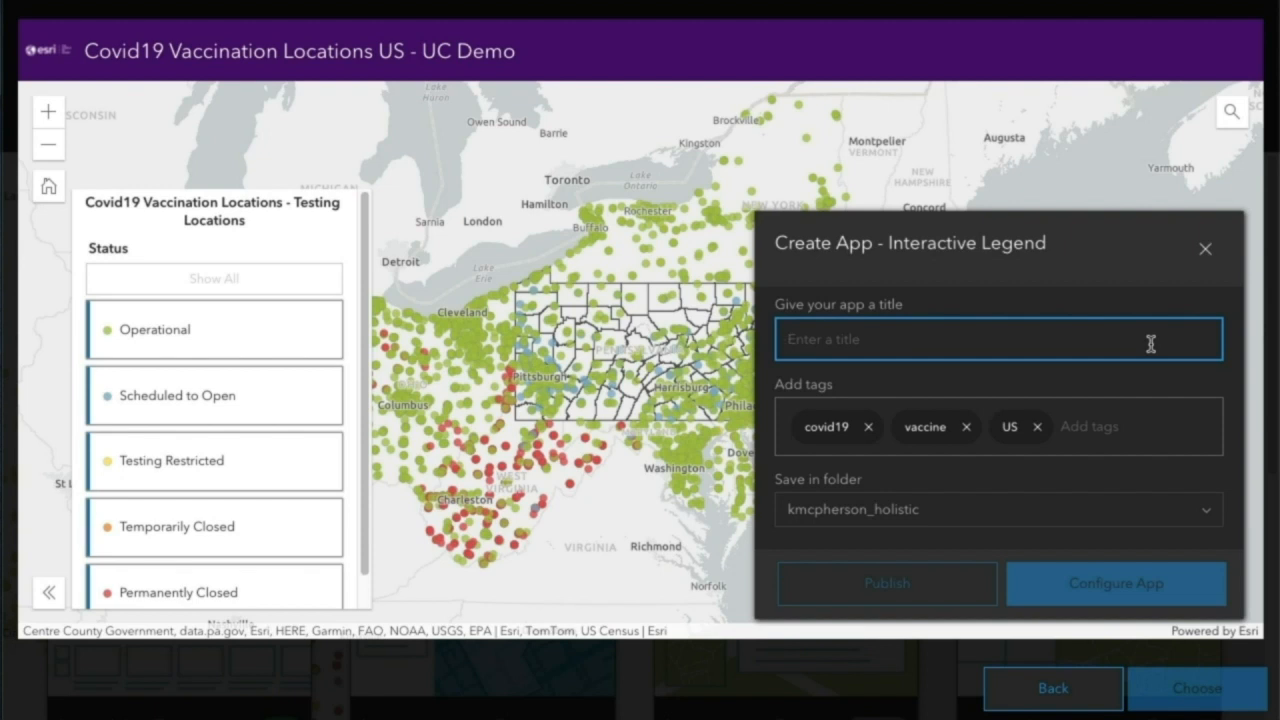
text(In teractive Legend)
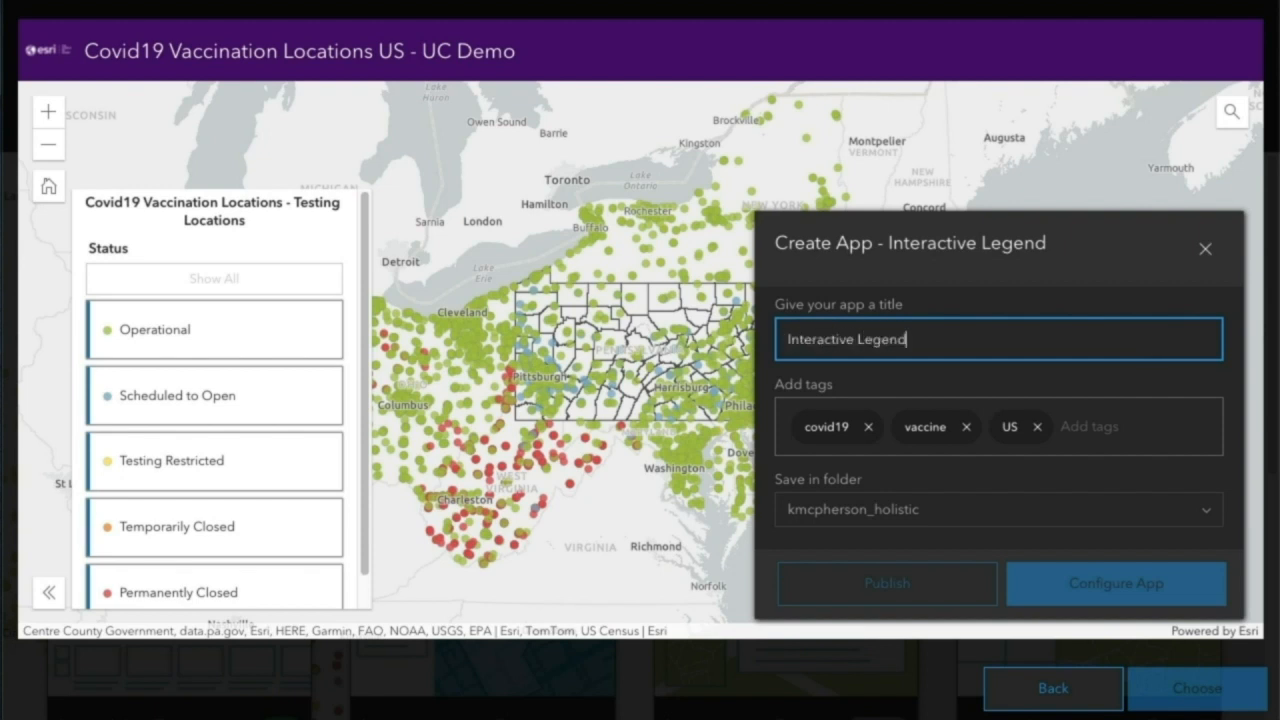
click(1038, 464)
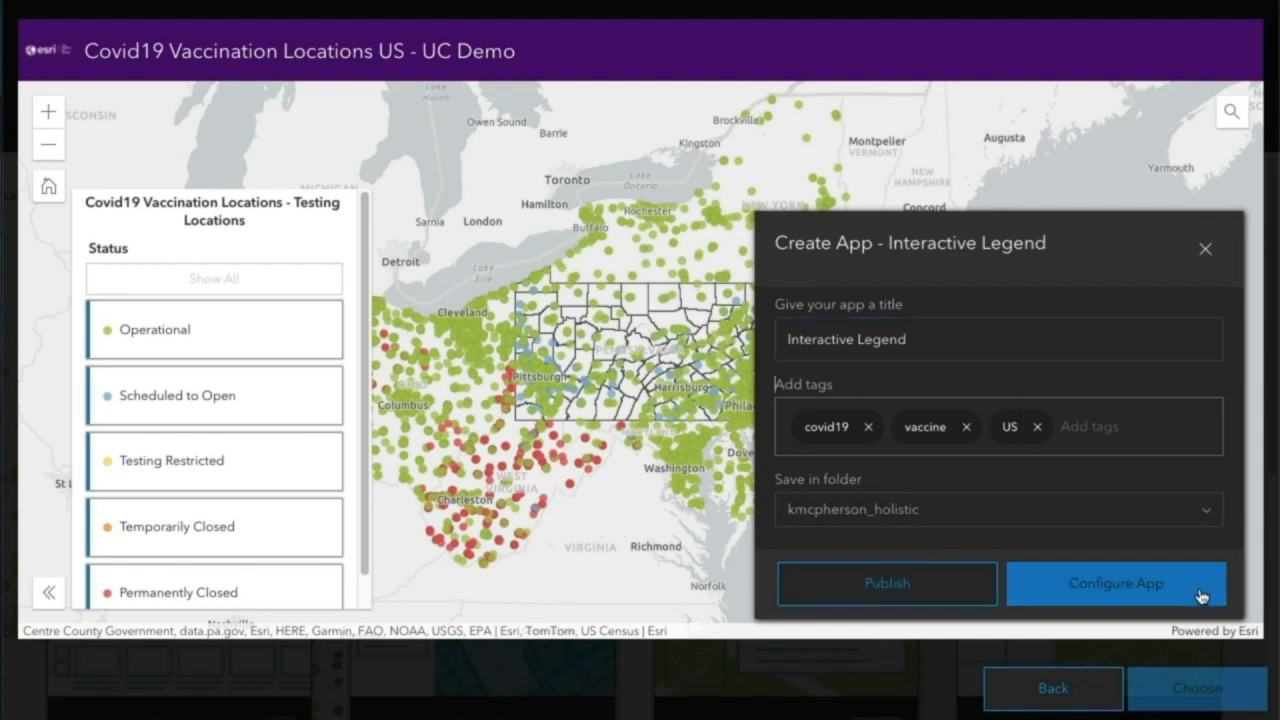
click(966, 588)
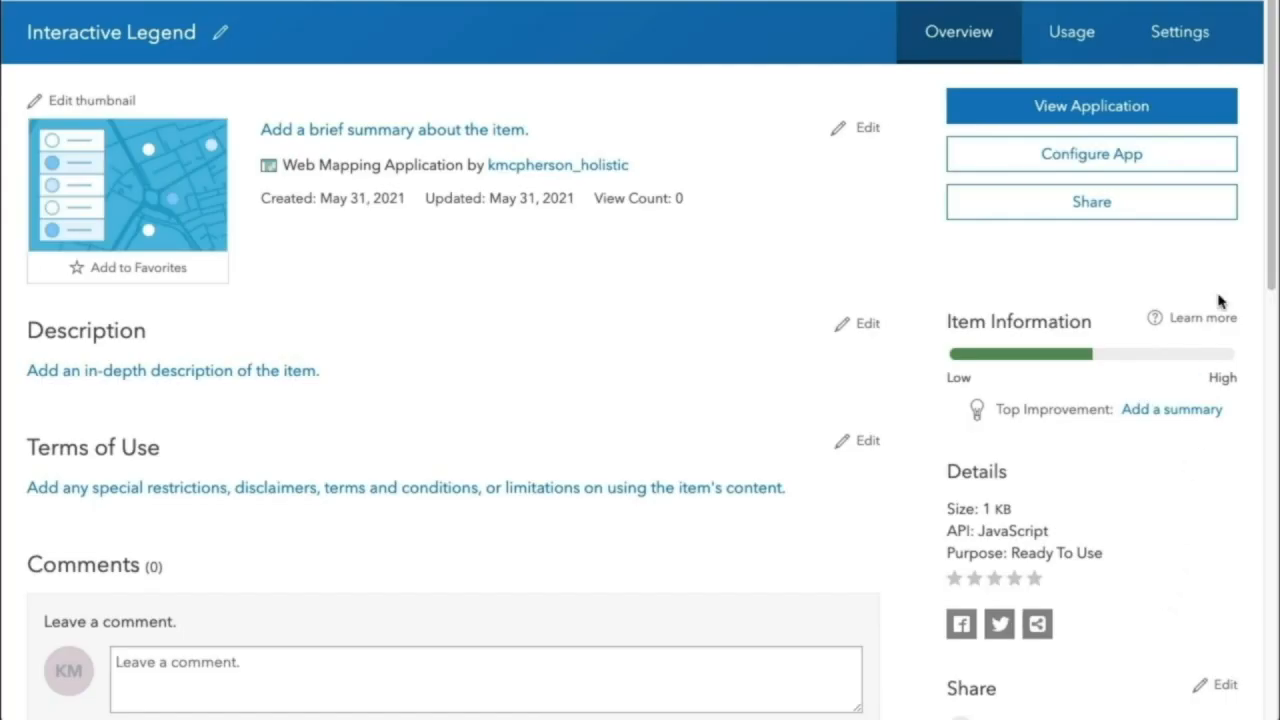
click(1205, 118)
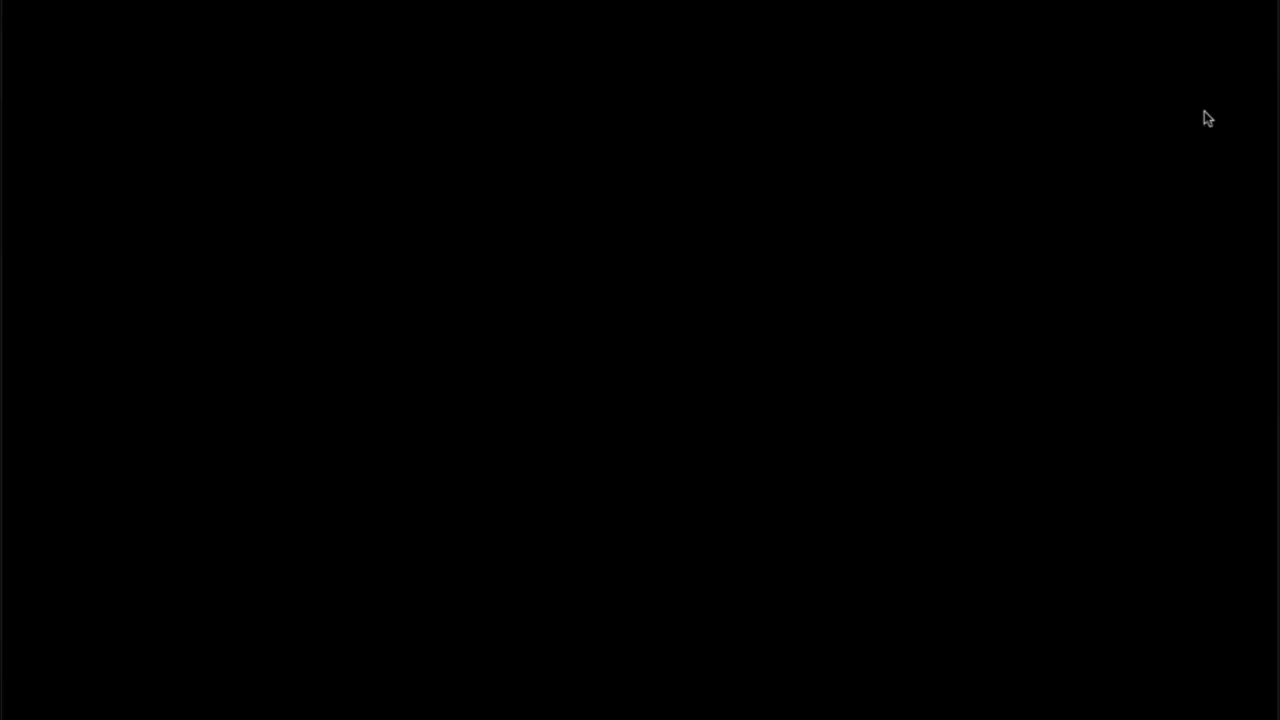
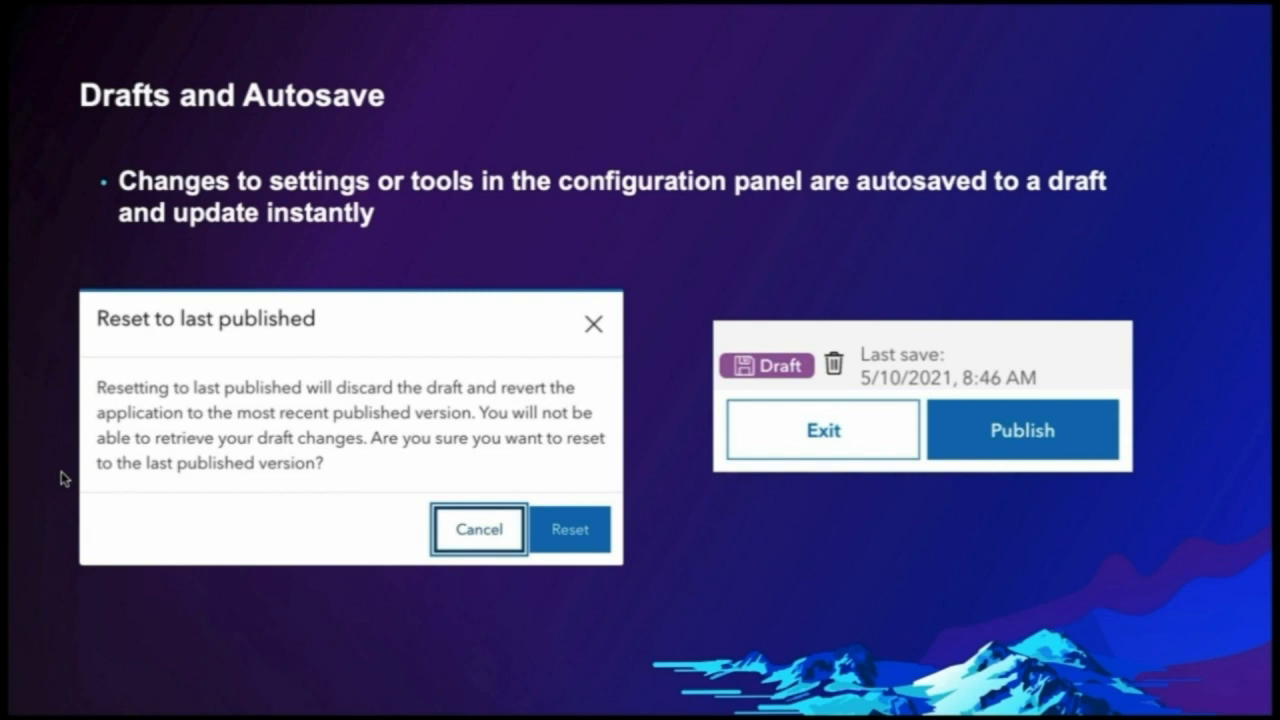
key(Right)
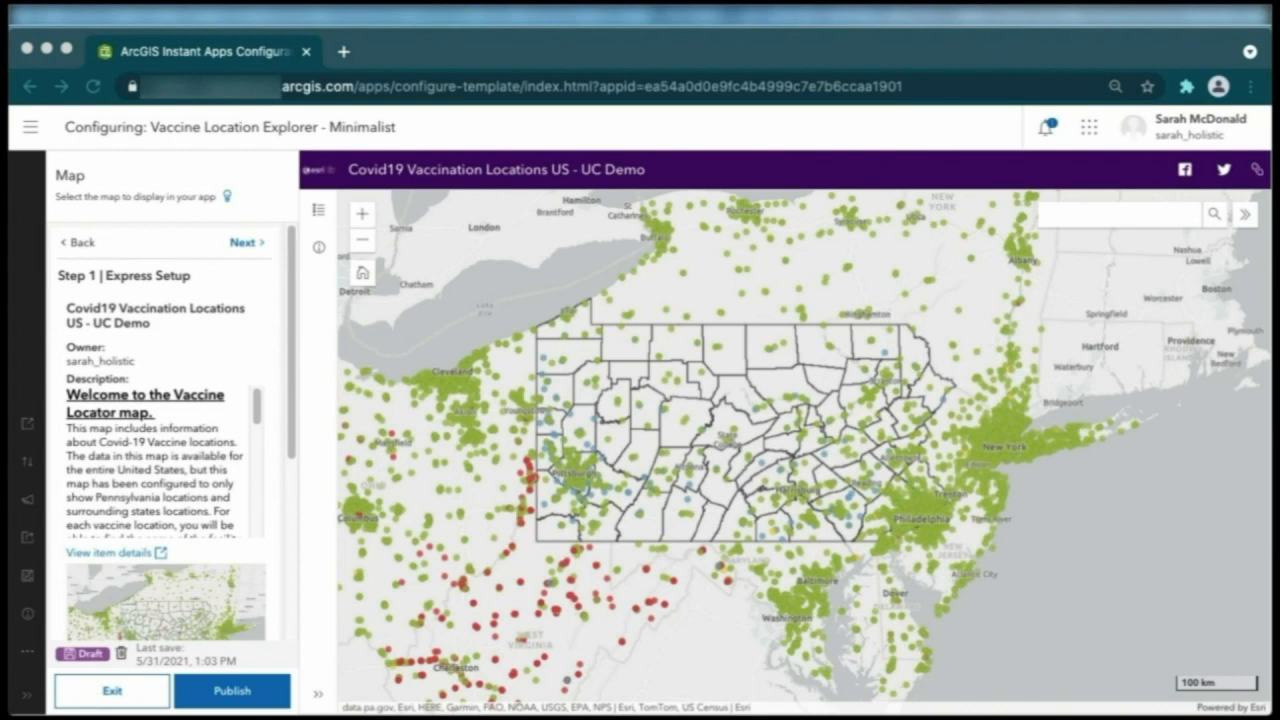
- Advance to the About step of the express setup and set the app title to "Pennsylvania Covid-19 Vaccination Locations"
click(243, 245)
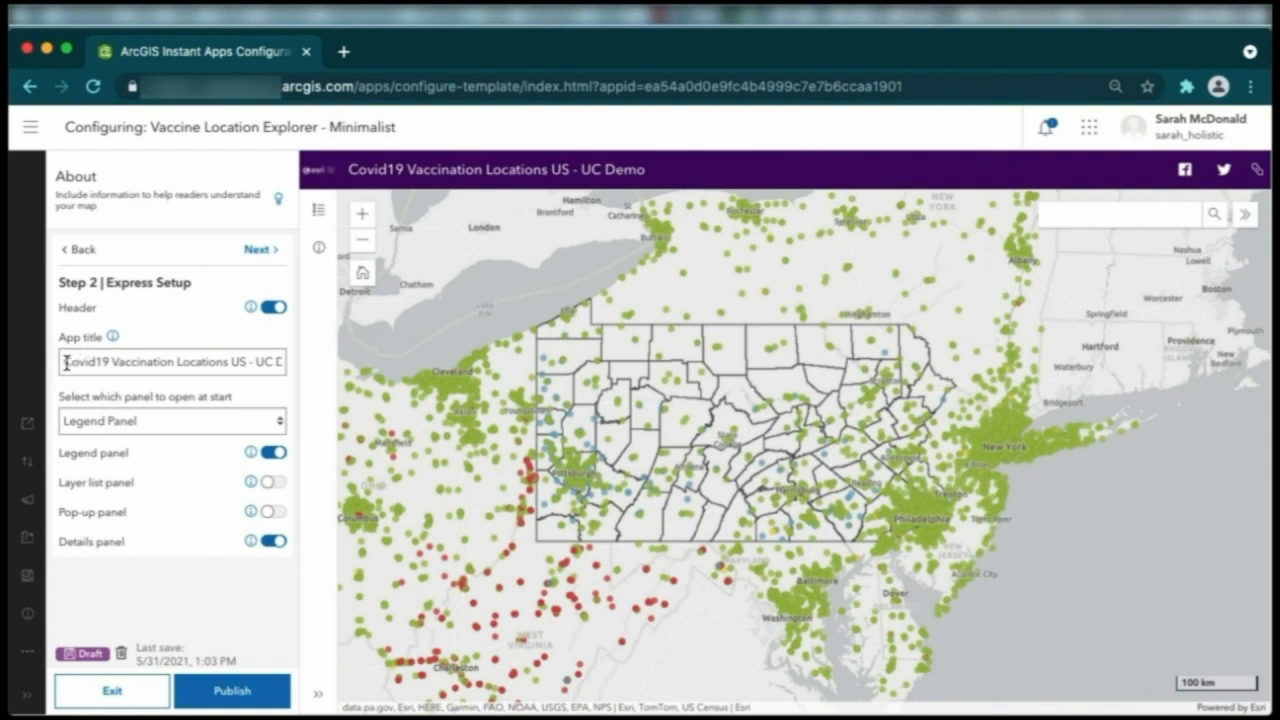
drag(66, 363, 305, 384)
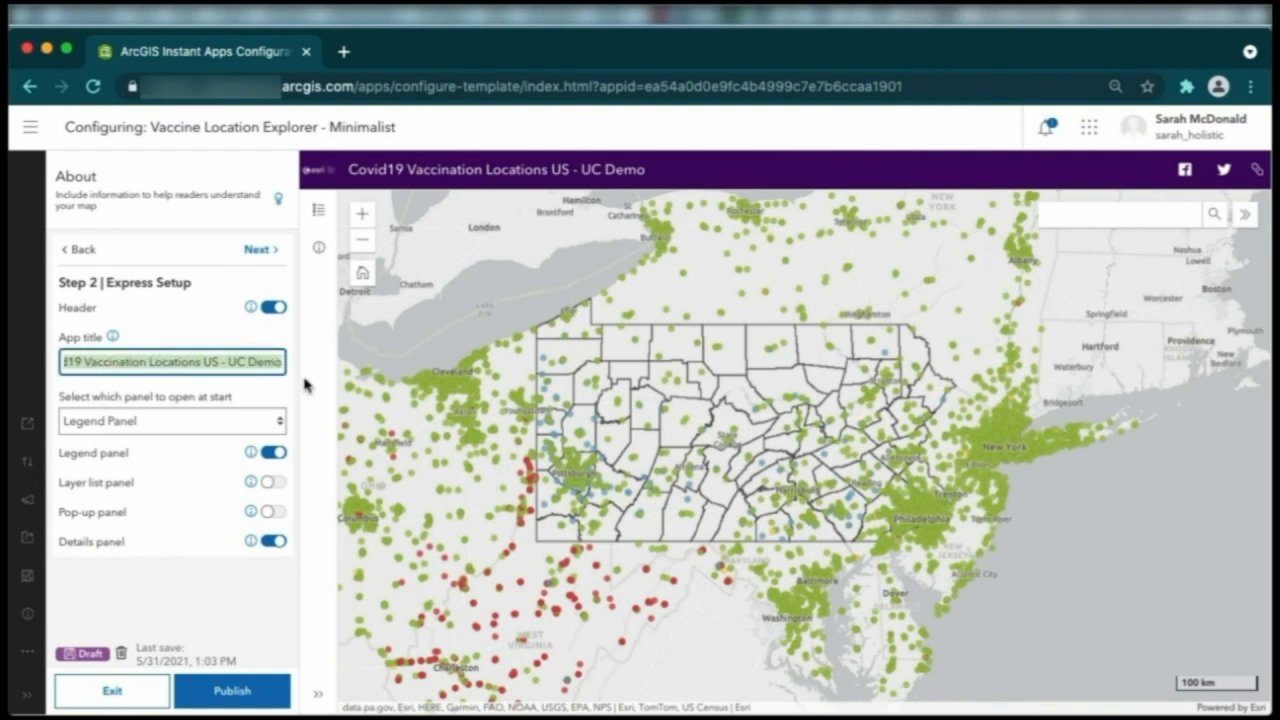
text(Pennsylvania Covid-19 Vaccination Locations)
click(224, 340)
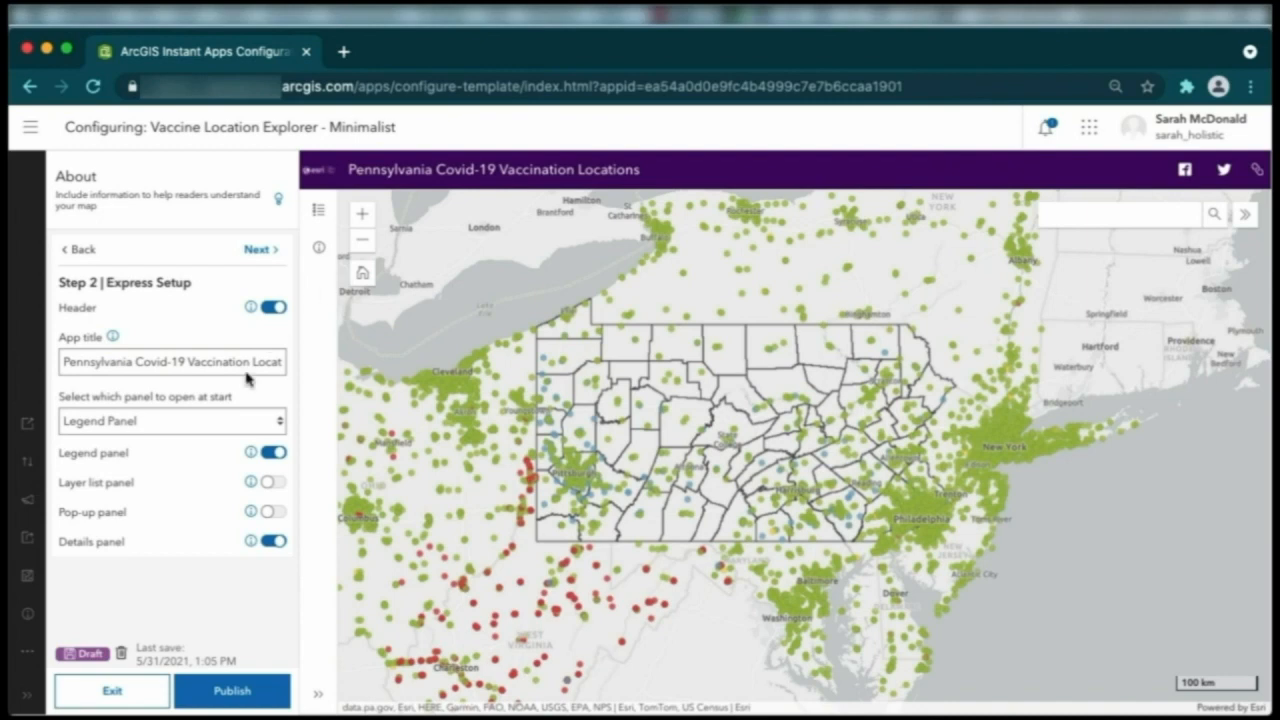
- Set the Details panel to open at start and enable the pop-up panel in the About step
click(224, 430)
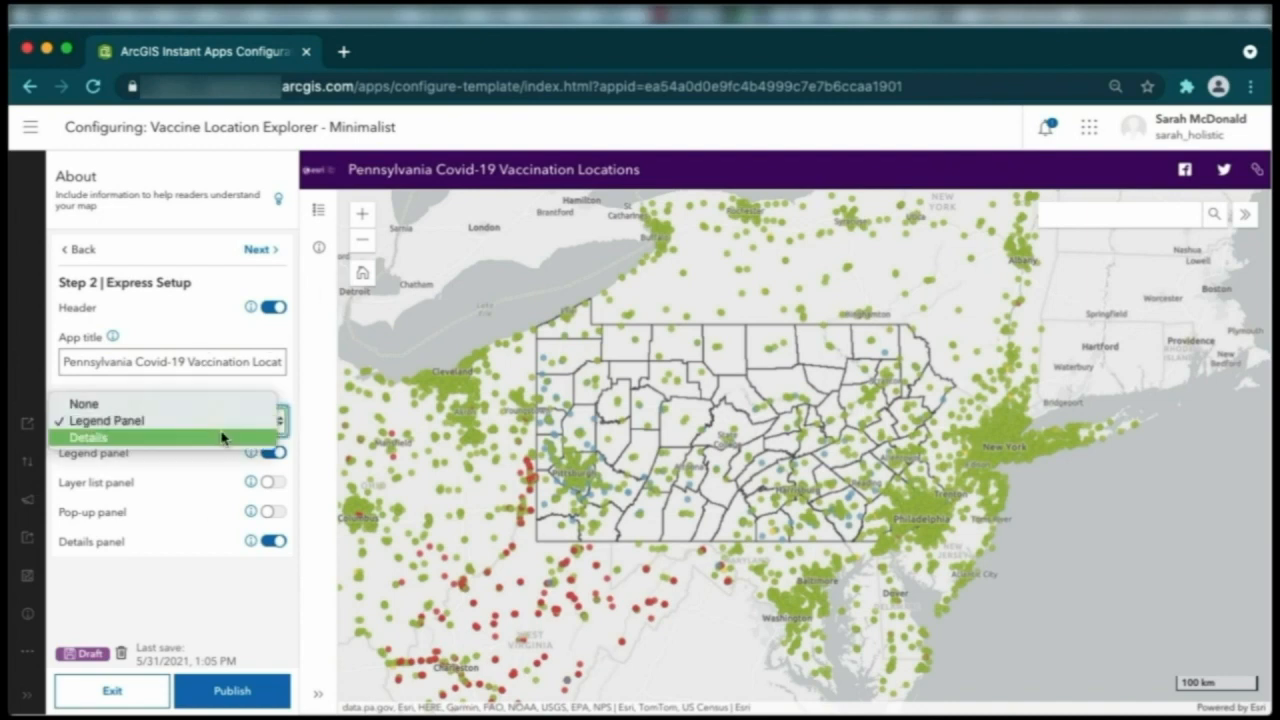
click(224, 439)
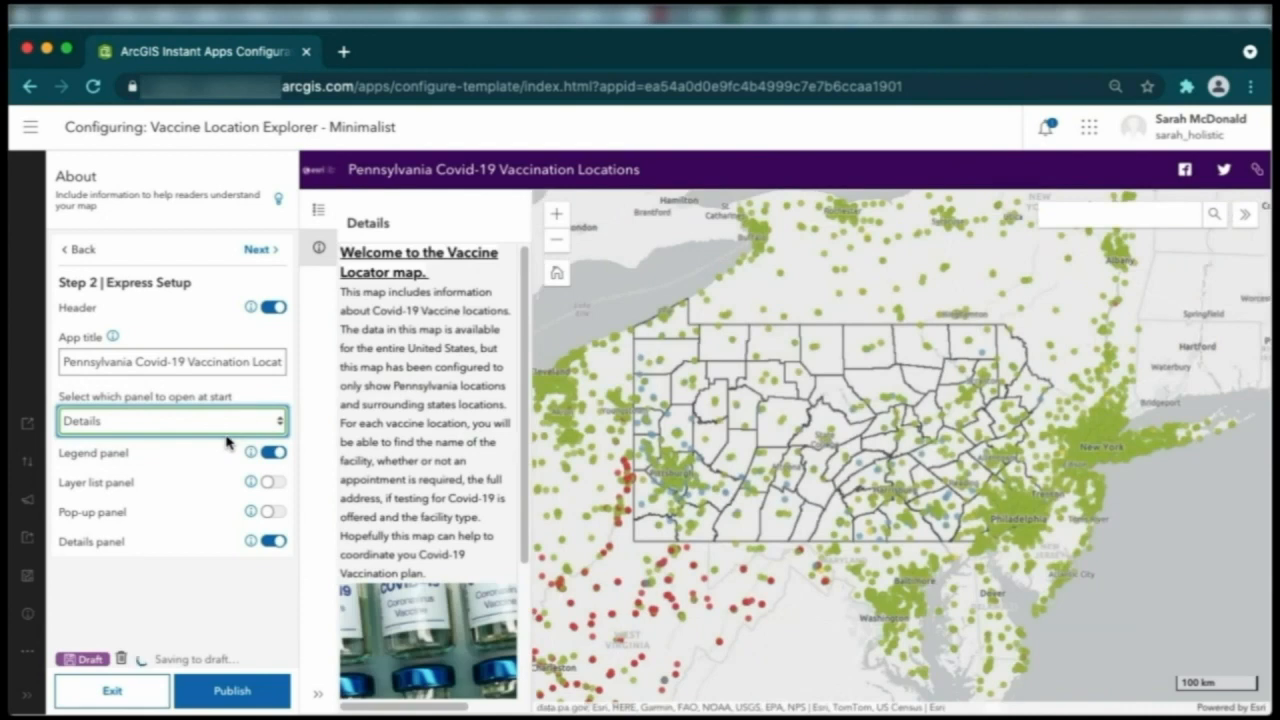
click(270, 511)
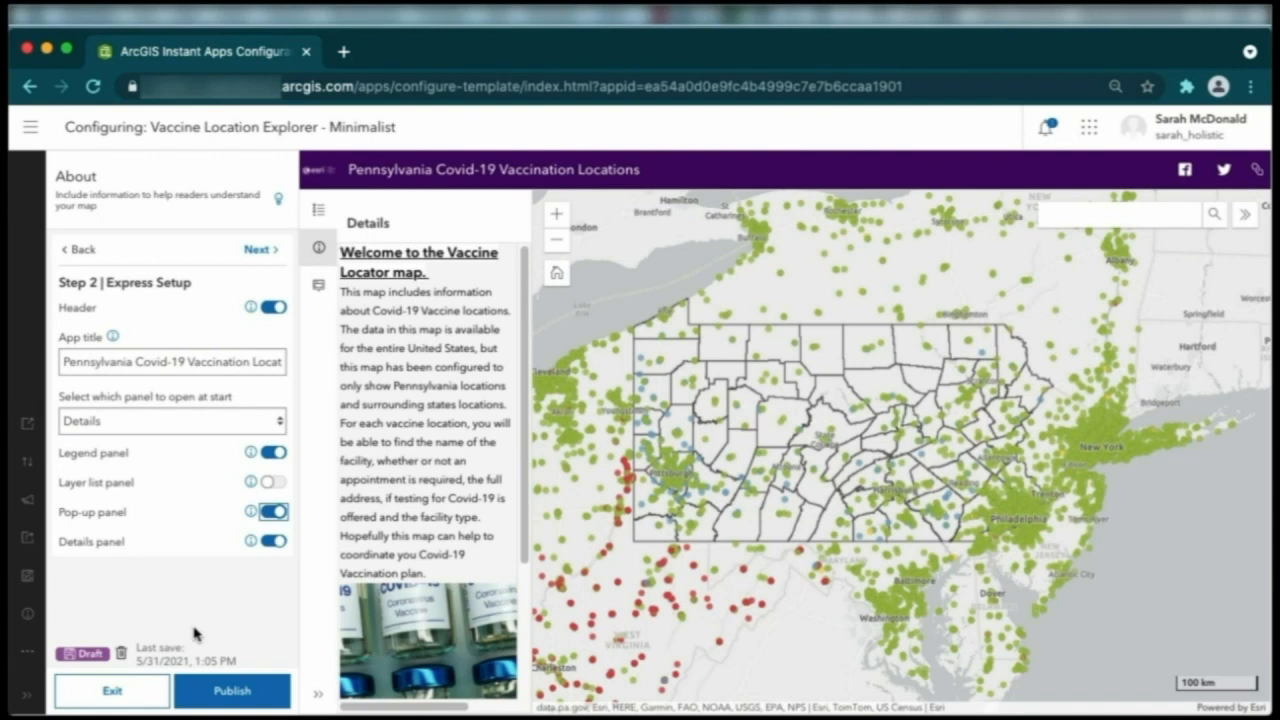
- Enable bookmarks in the Interactivity step and look through the bookmark list in the app preview
click(258, 250)
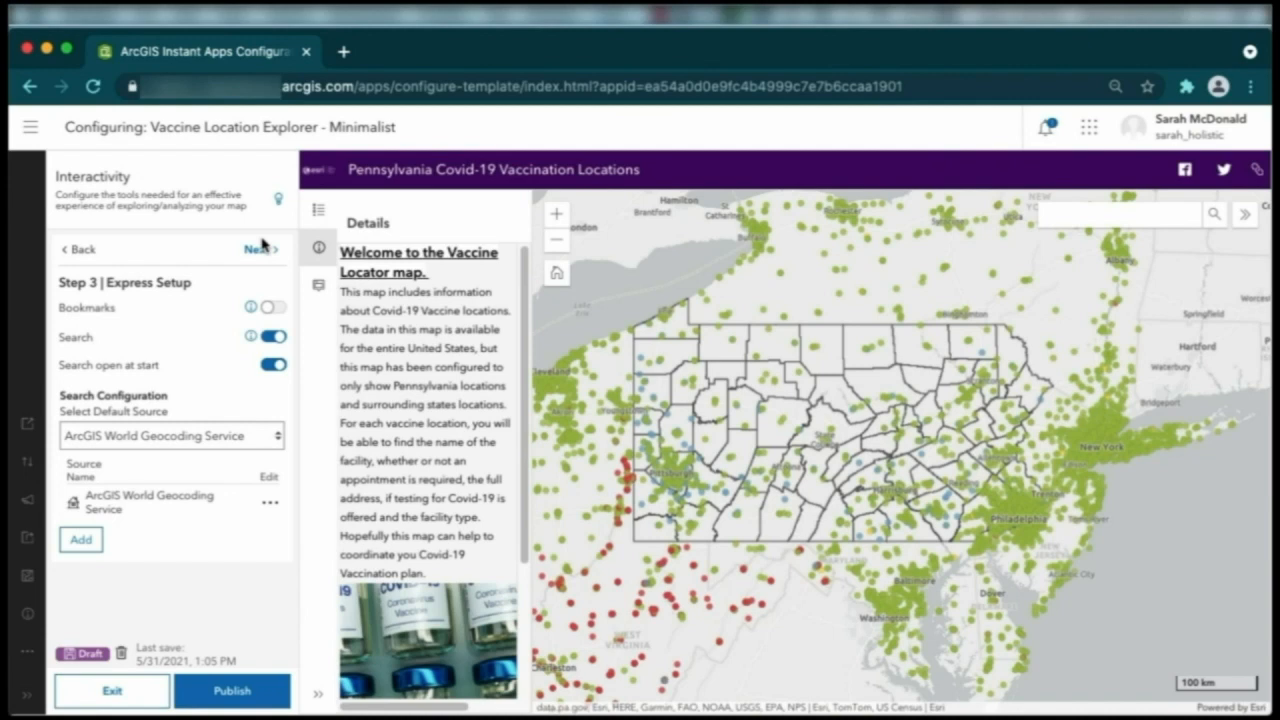
click(273, 308)
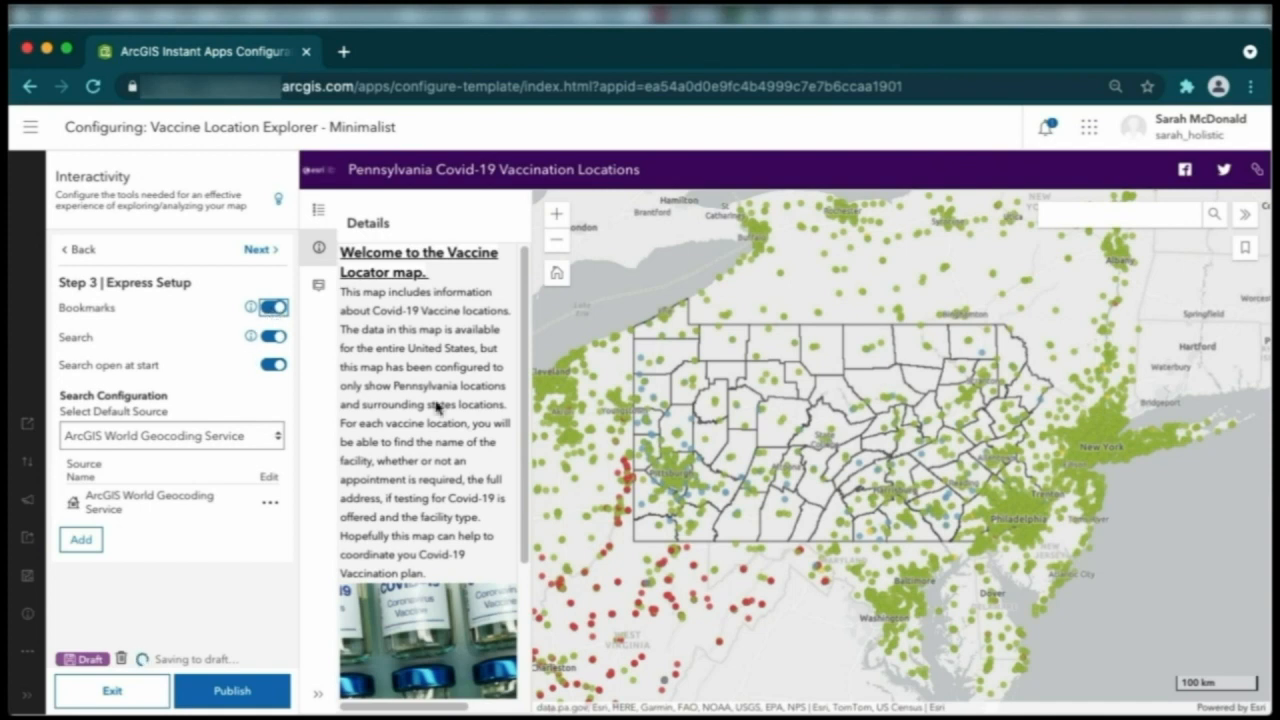
click(1247, 252)
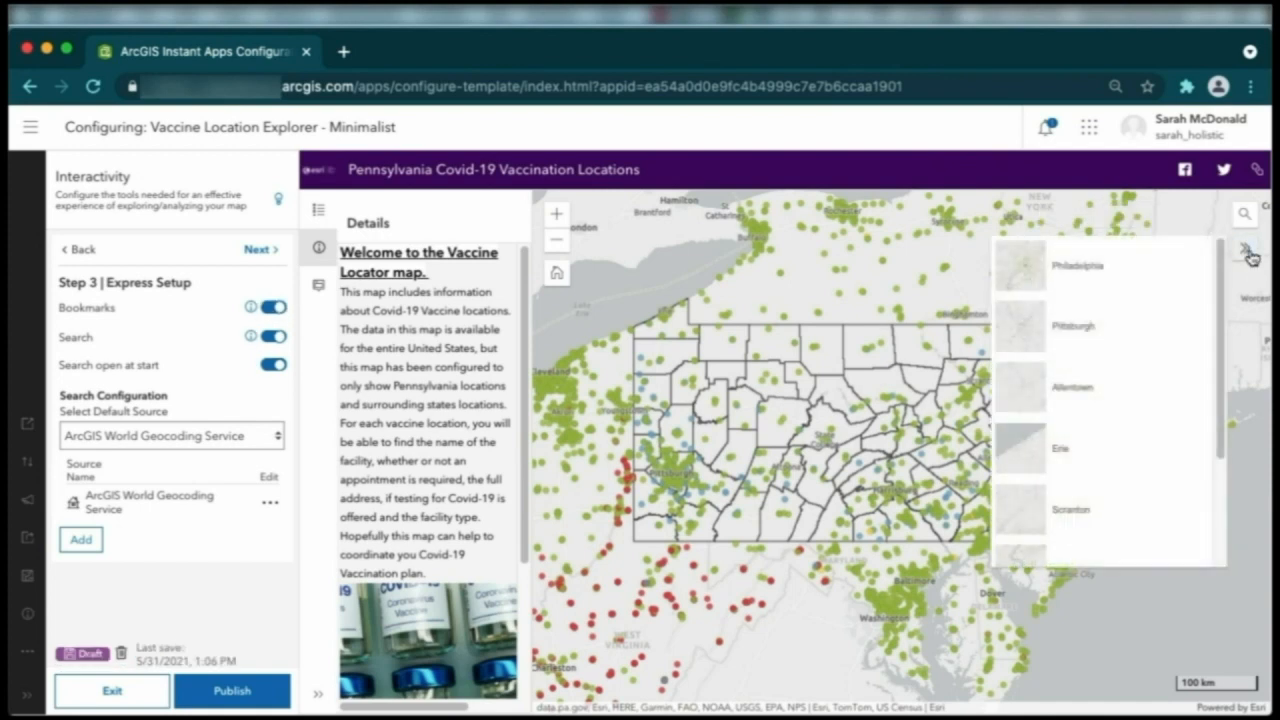
scroll(1128, 425, down, 3)
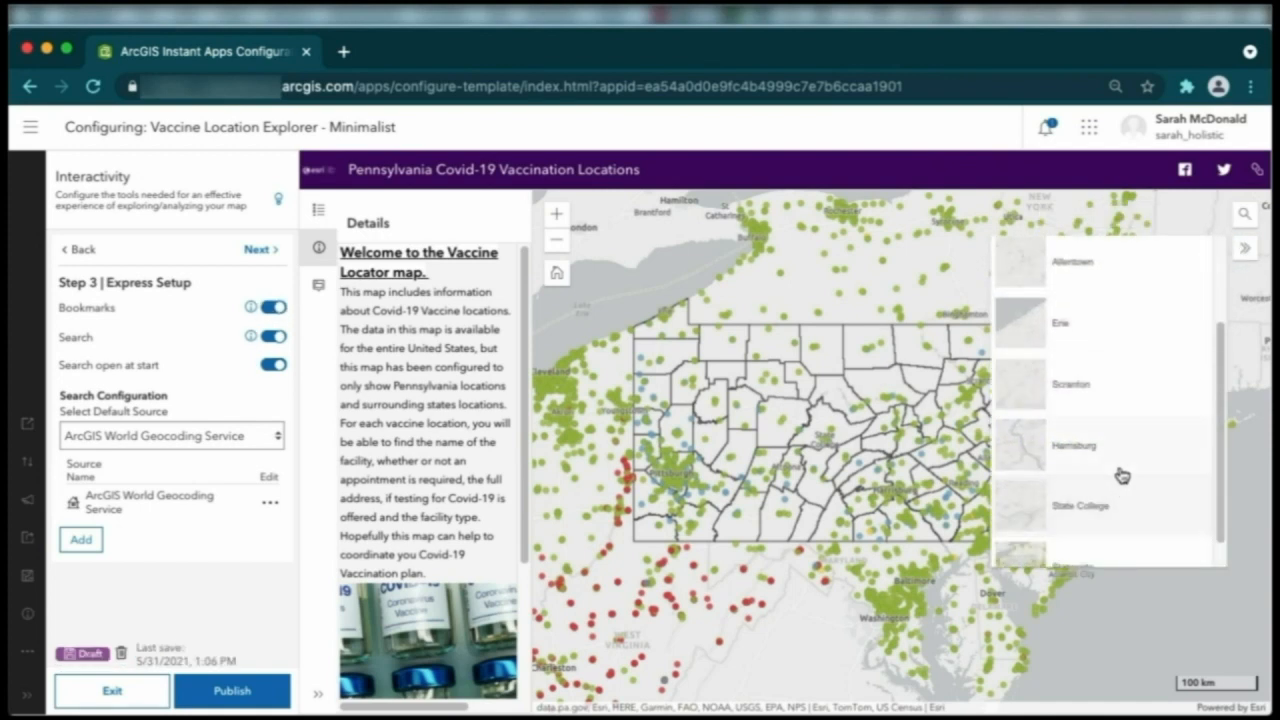
scroll(1080, 400, up, 3)
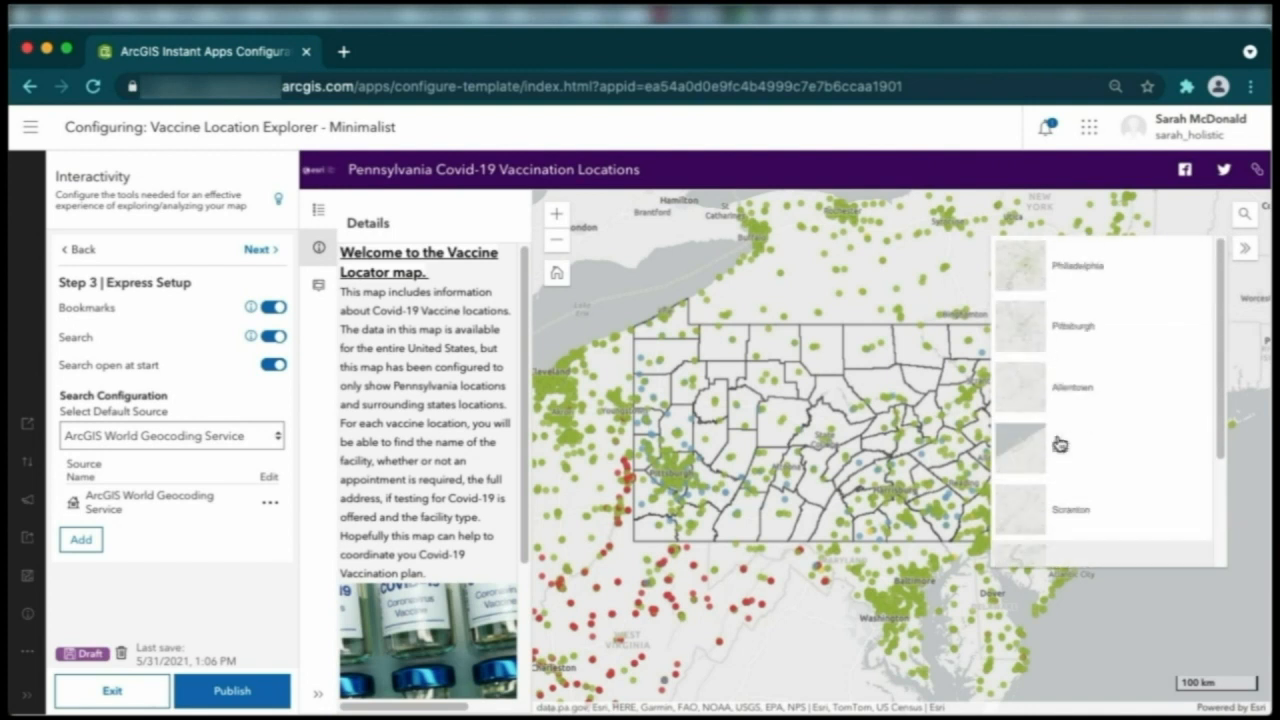
click(1252, 254)
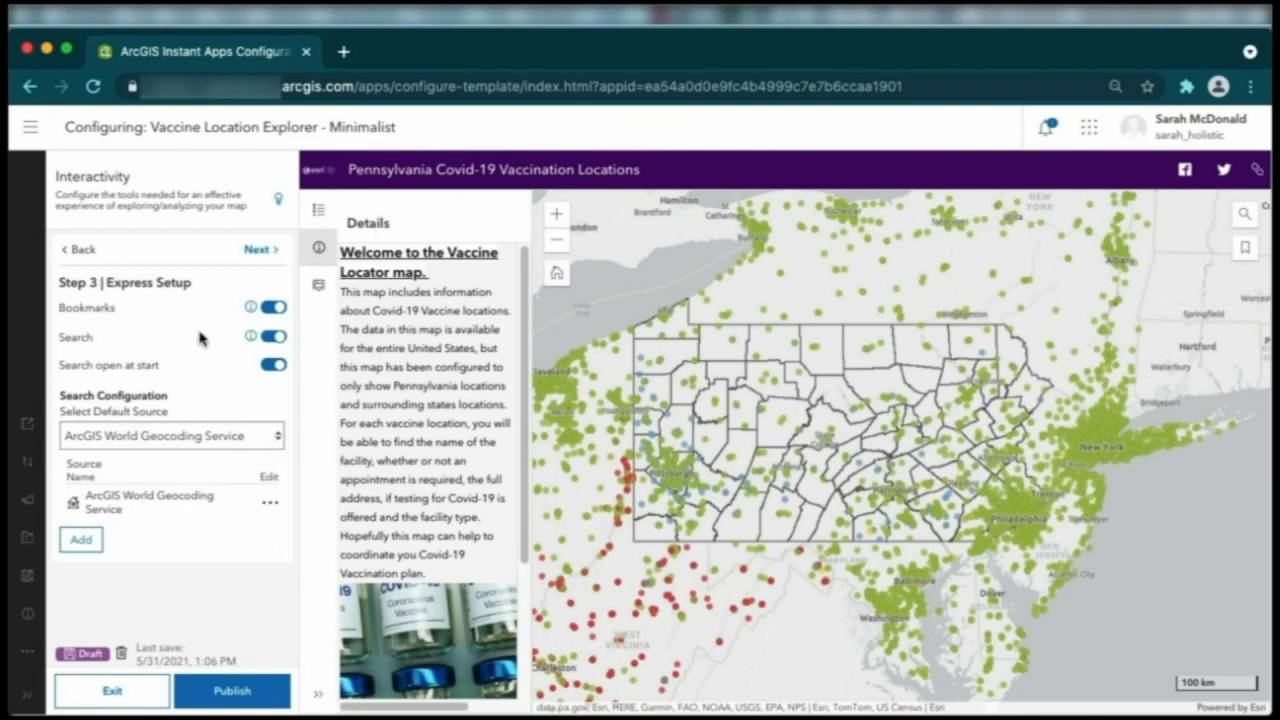
- Advance to the Theme & Layout step and move the Bookmarks widget into the Top Left group below Zoom controls
click(258, 252)
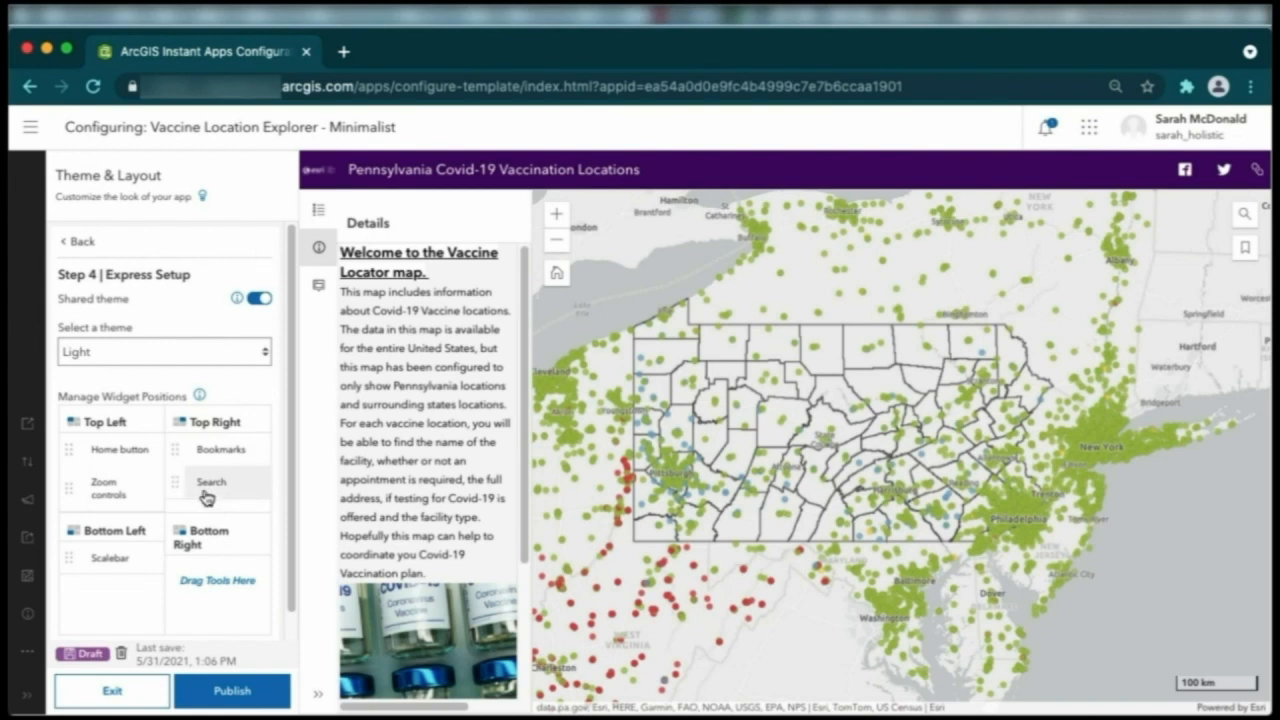
drag(178, 450, 74, 524)
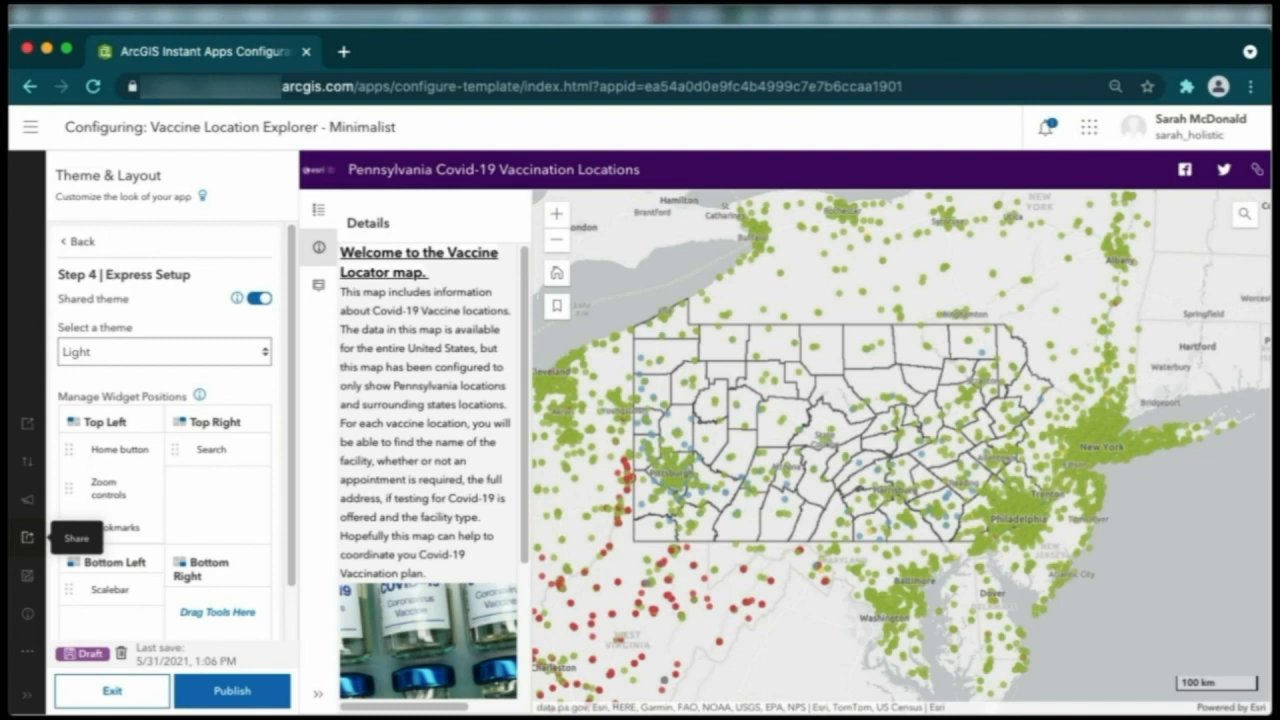
- Publish the Minimalist app and launch the published application
click(251, 686)
click(388, 630)
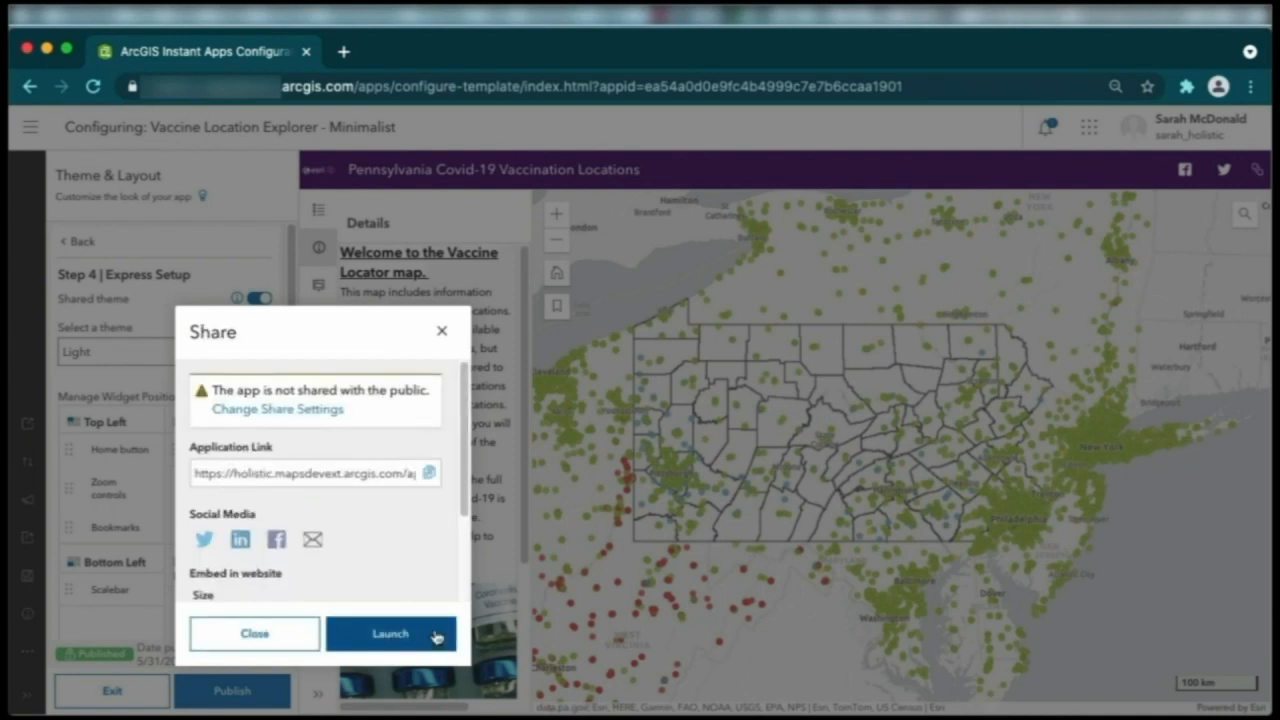
click(437, 637)
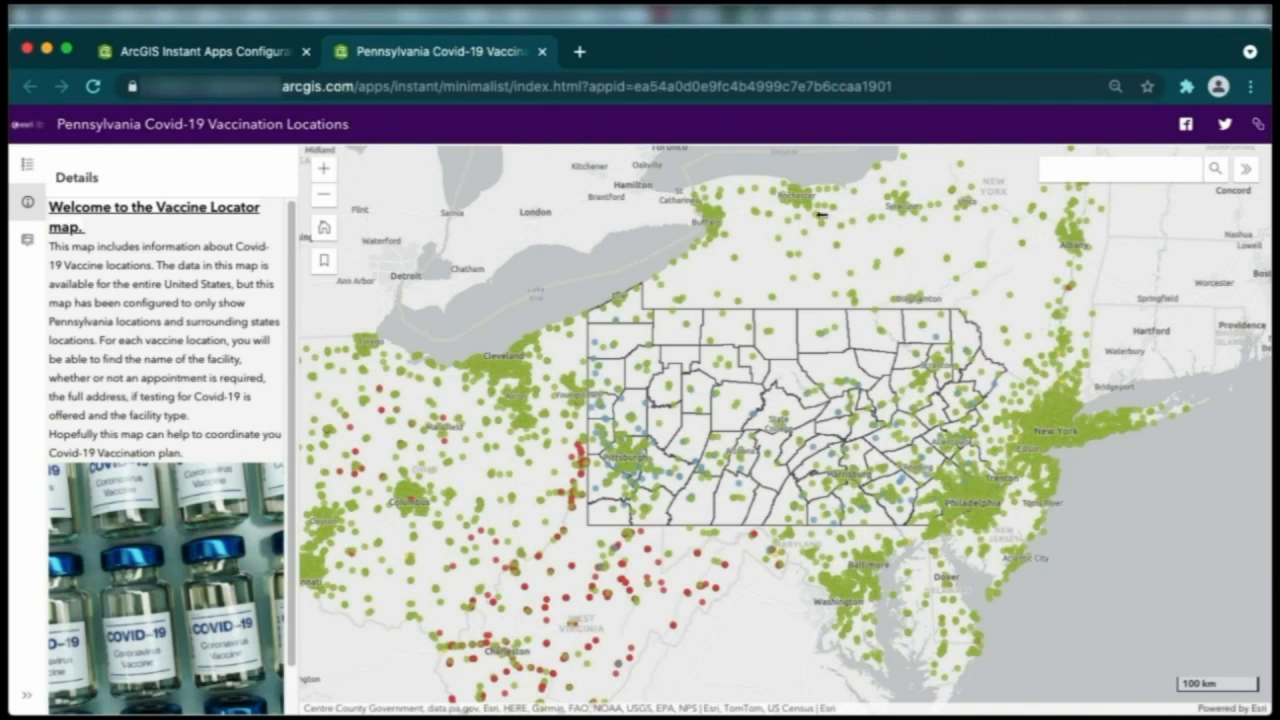
- Test the published app by going to the Pittsburgh bookmark and viewing the information of a vaccination location there
click(323, 262)
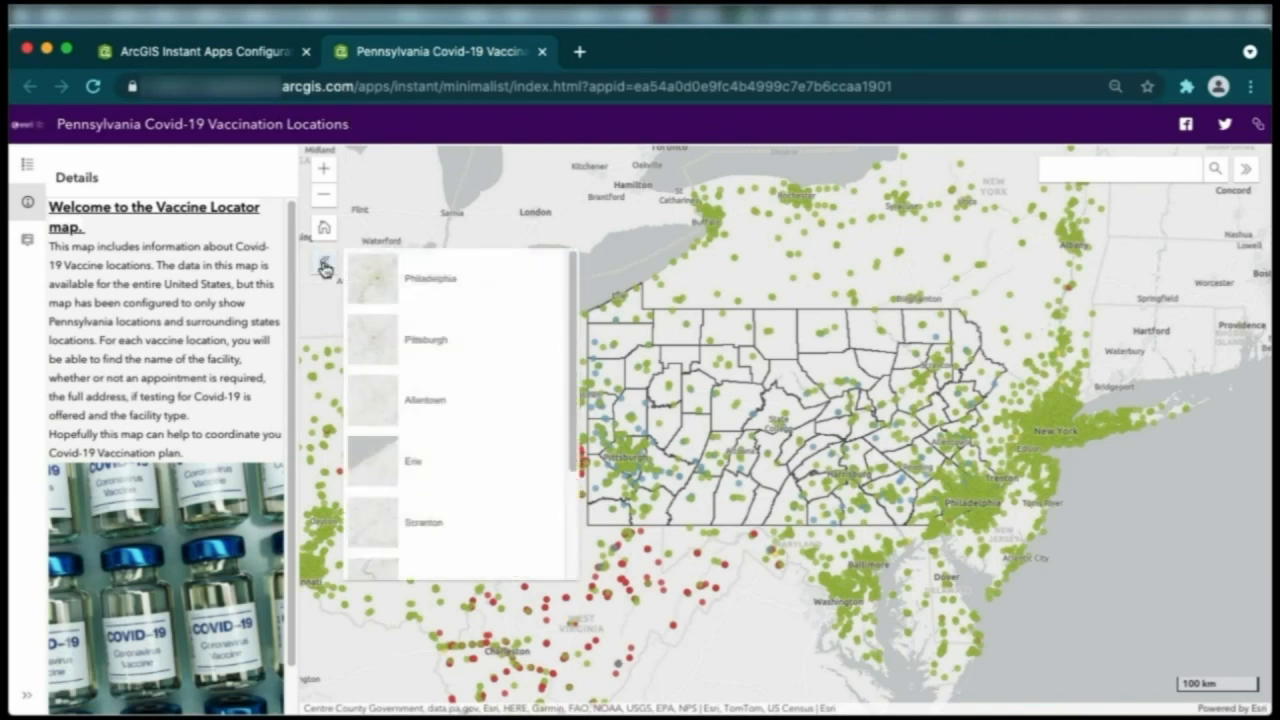
click(489, 362)
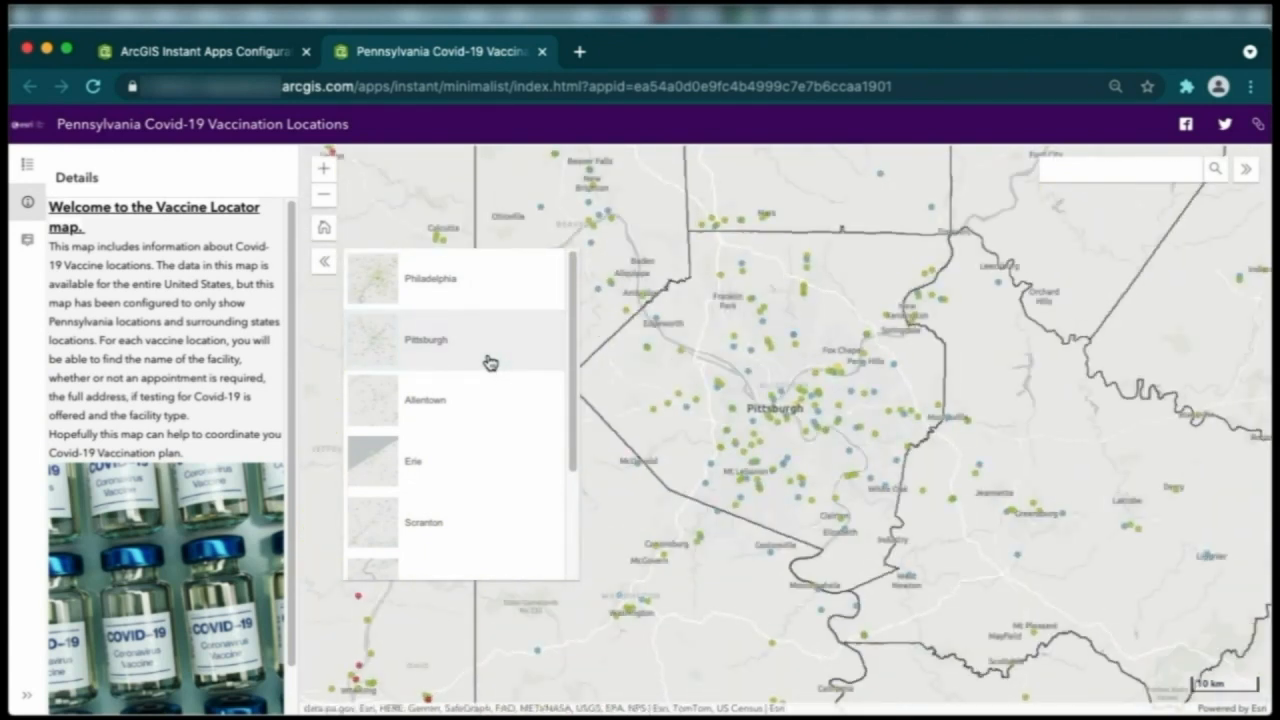
click(820, 400)
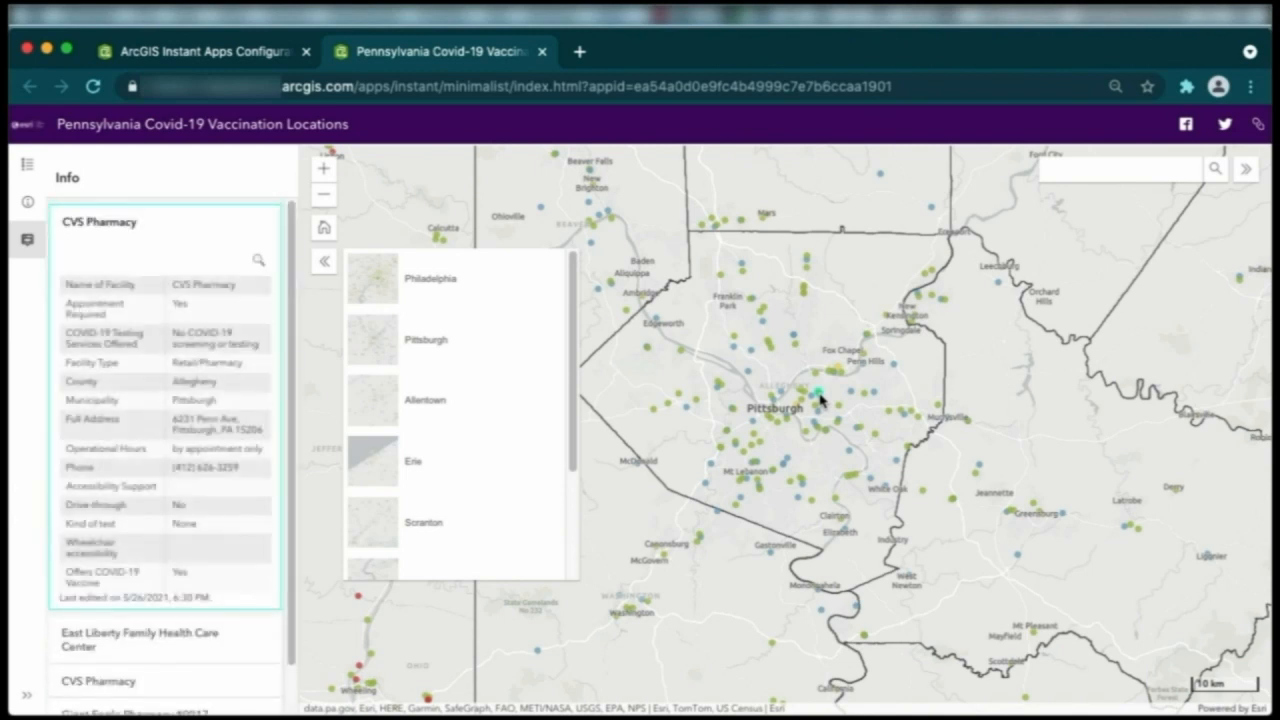
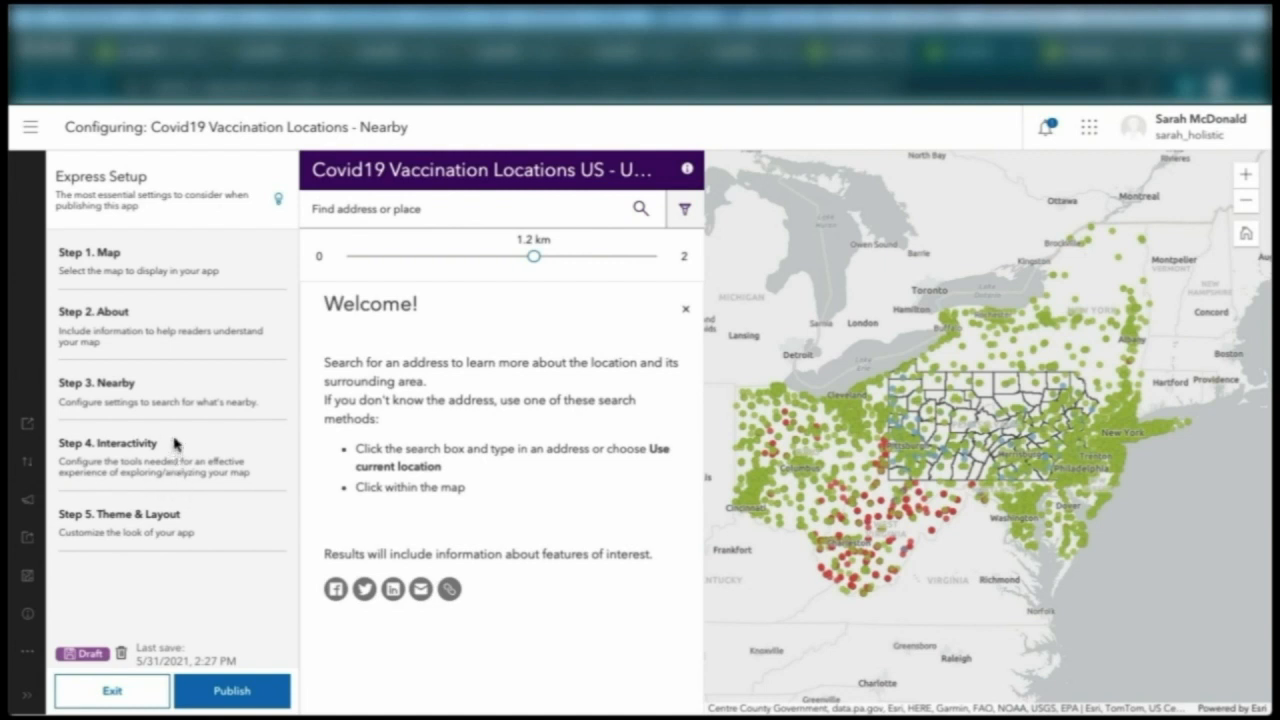
- Switch the Nearby app to Full Setup and set its app title to "Covid-19 Locator for Pennsylvania"
click(30, 463)
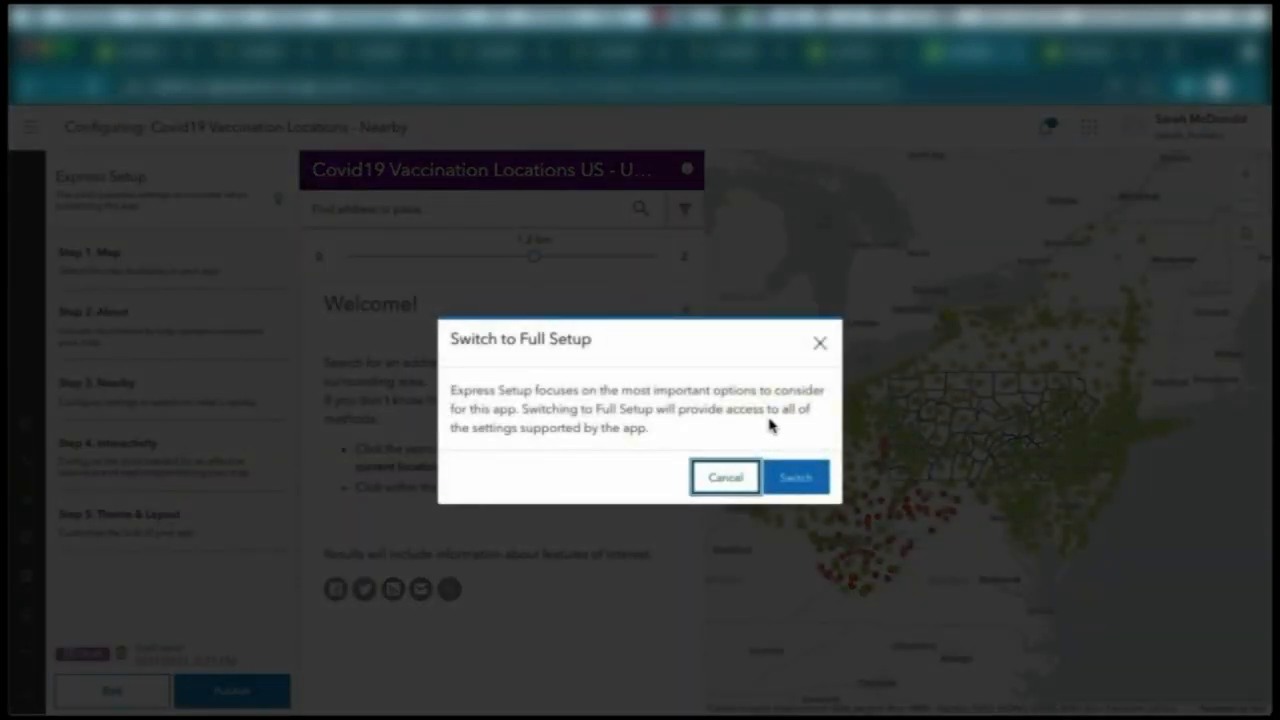
click(795, 477)
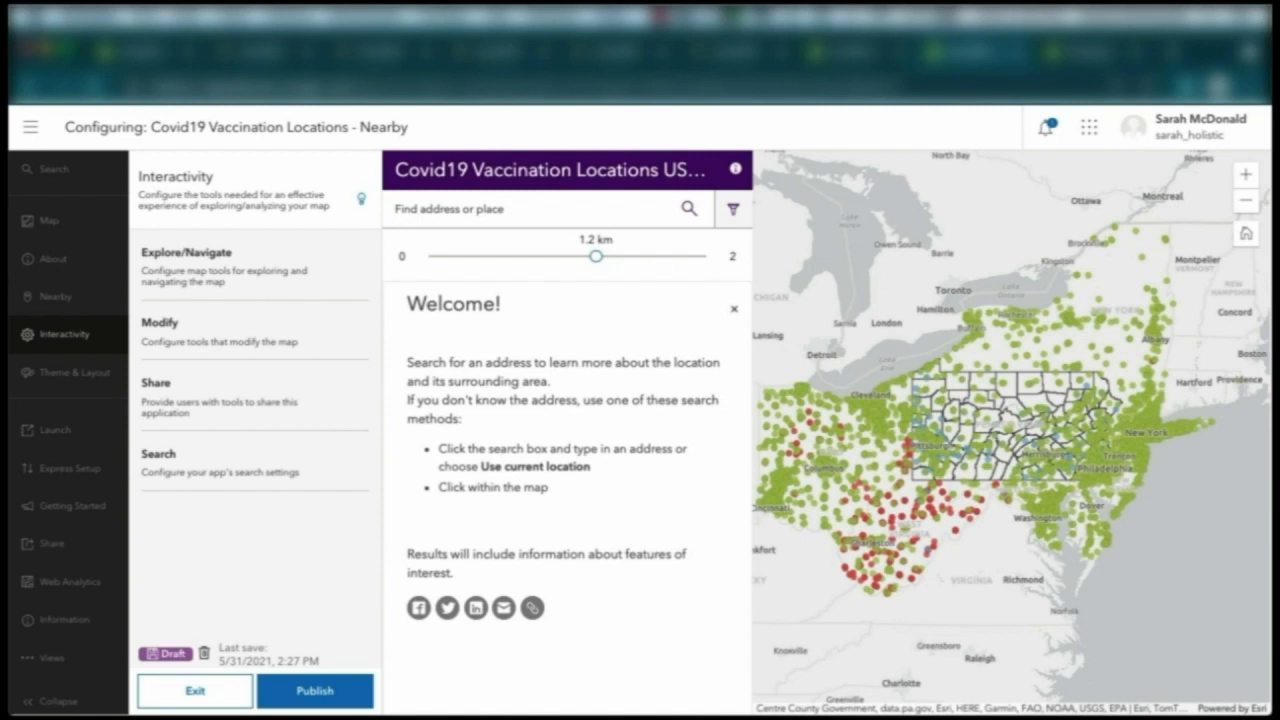
click(80, 259)
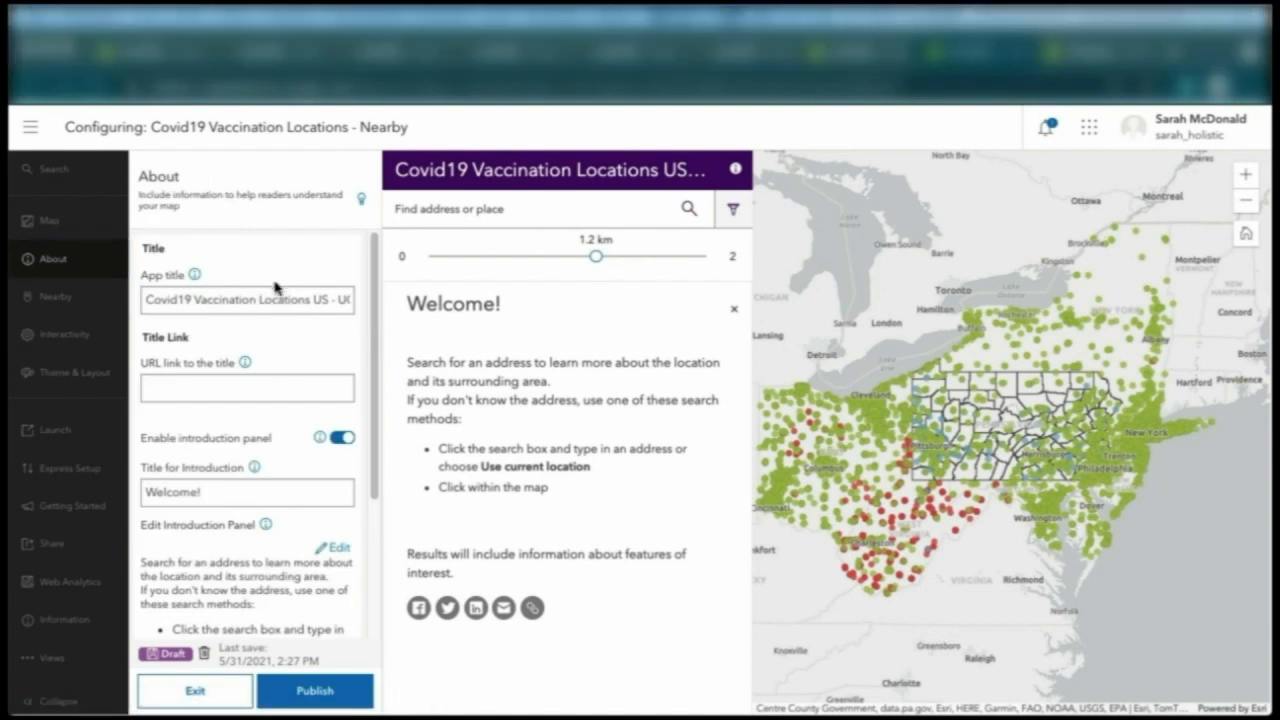
triple_click(304, 300)
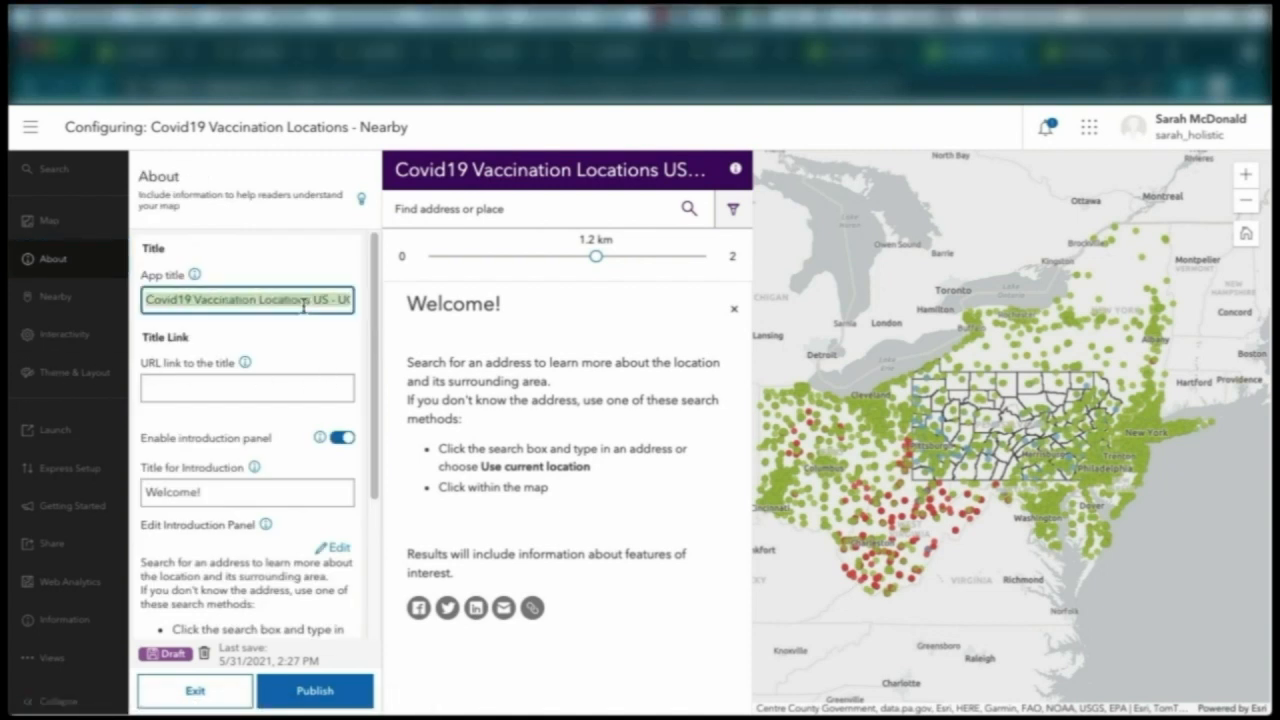
text(Covid-19 Locator for Pennsylvania)
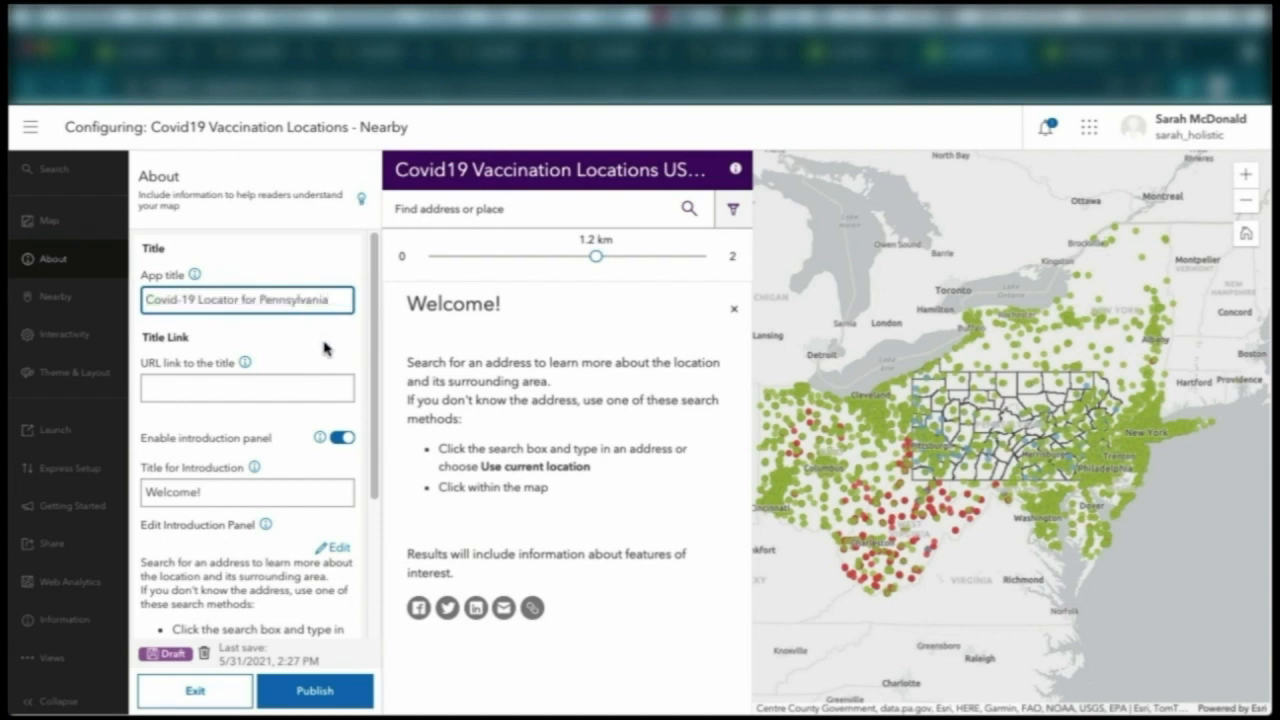
click(323, 345)
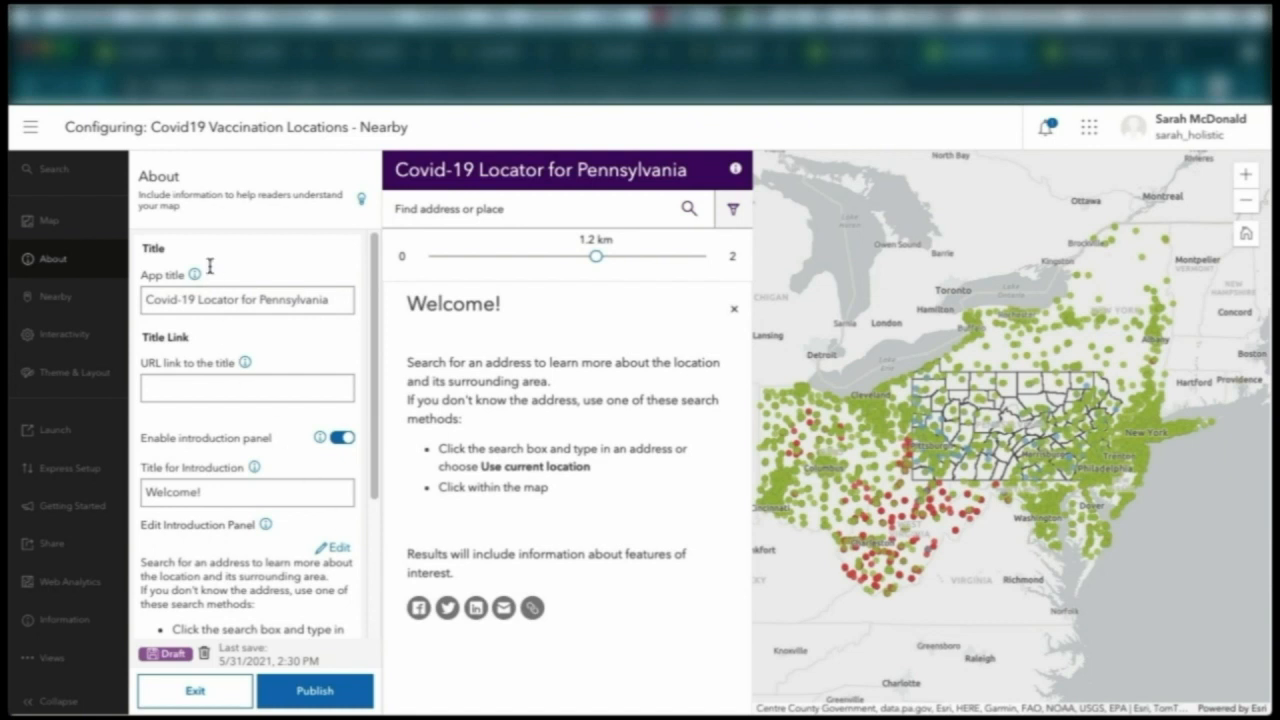
- Change the introduction title to "Welcome PA Residents!"
click(221, 494)
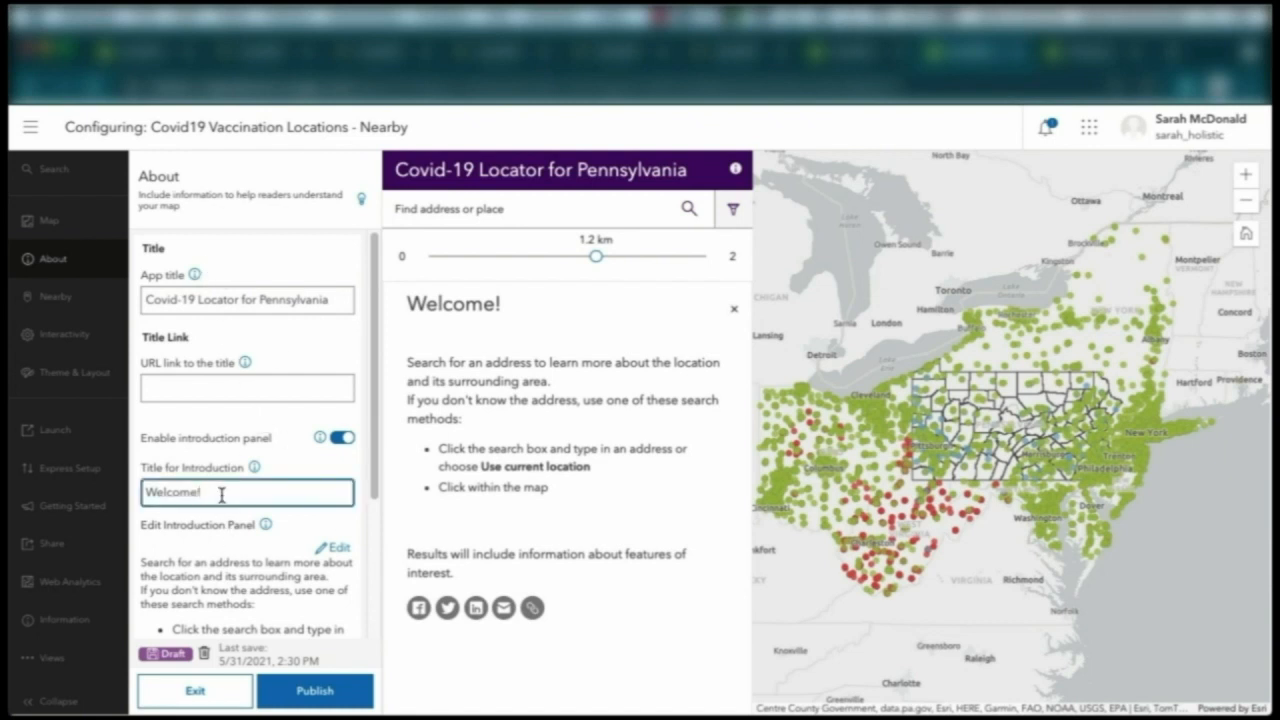
key(BackSpace)
text(PA!)
text( Residents)
click(312, 470)
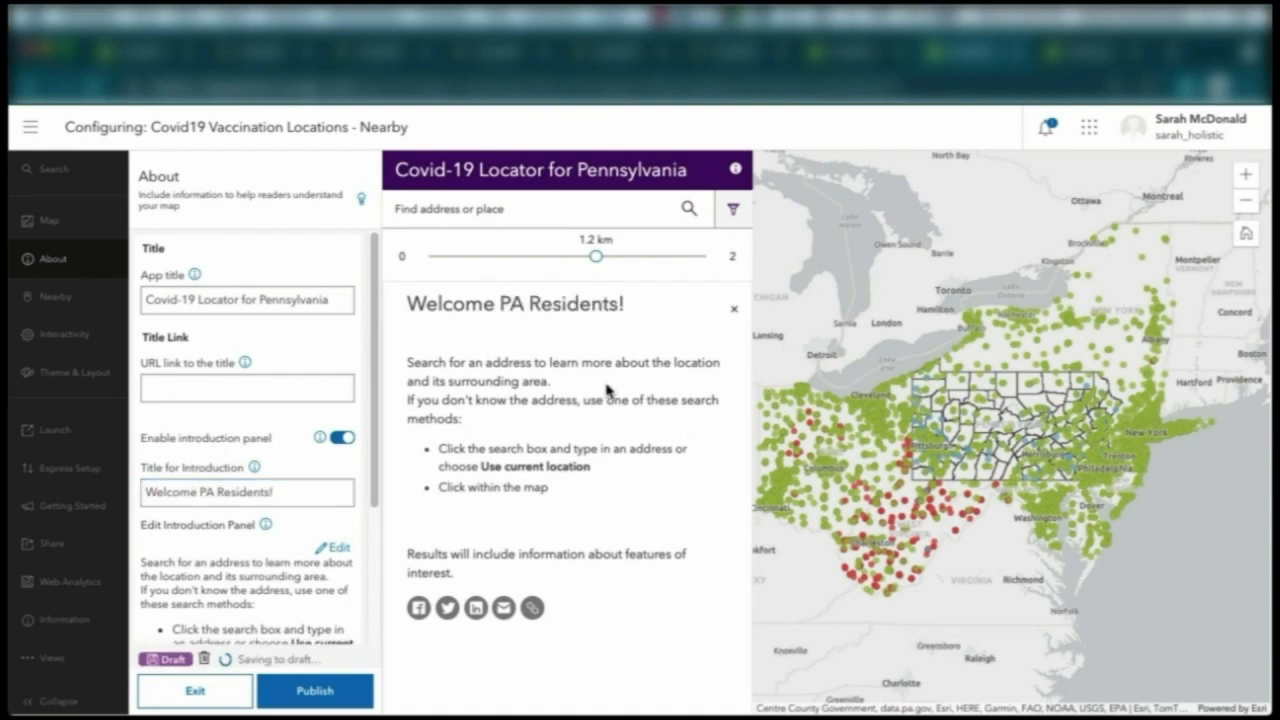
- Enable overwriting the default search radius styles in the Nearby display results and preview the radius at a point in southwestern Pennsylvania
click(68, 313)
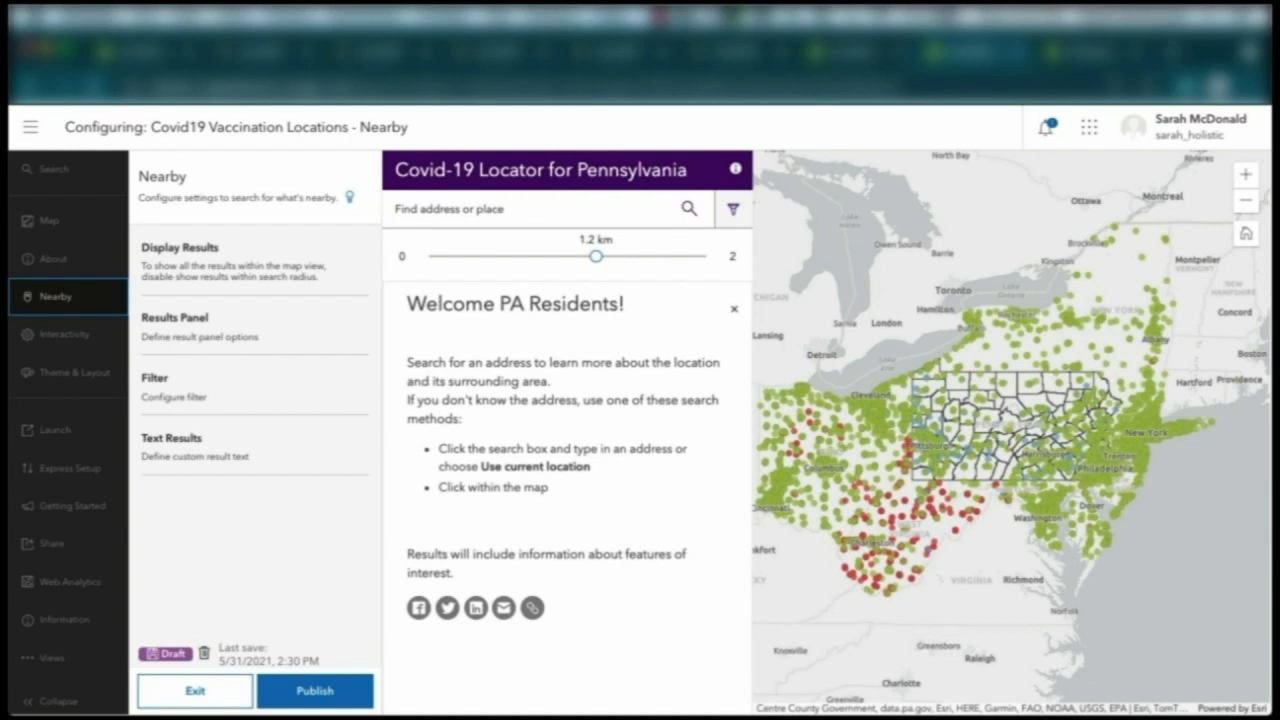
click(245, 246)
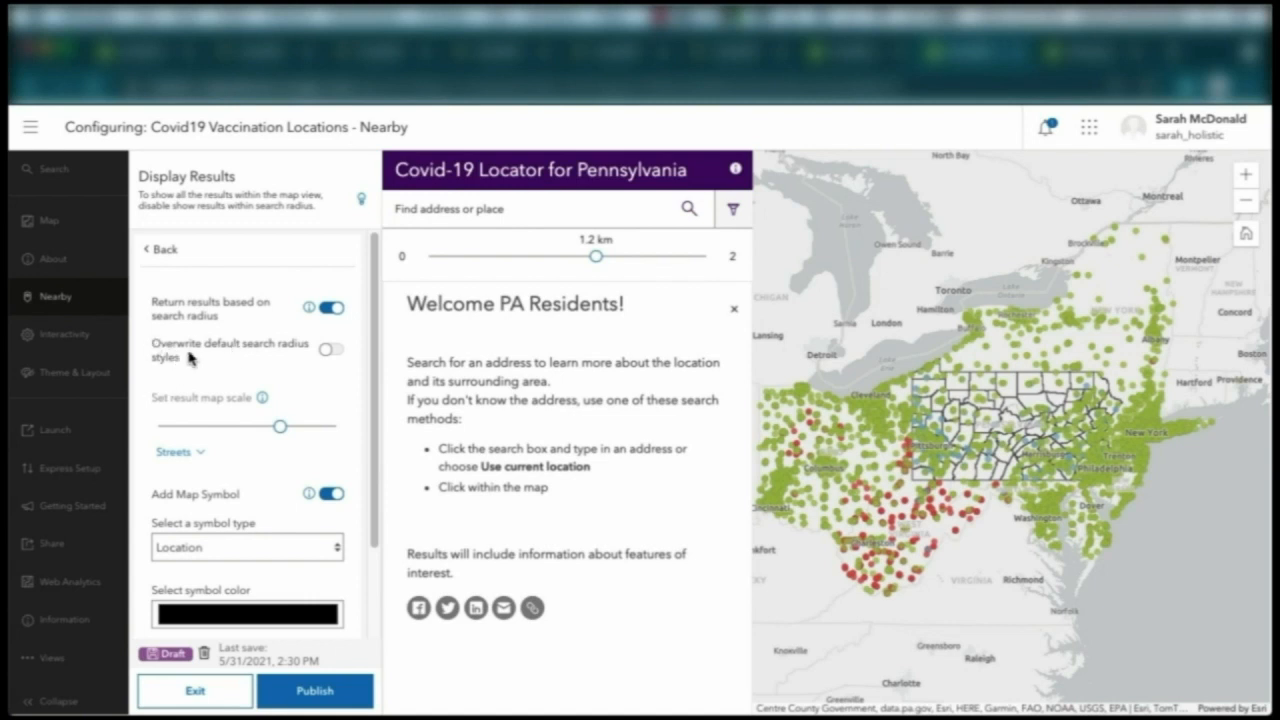
click(330, 352)
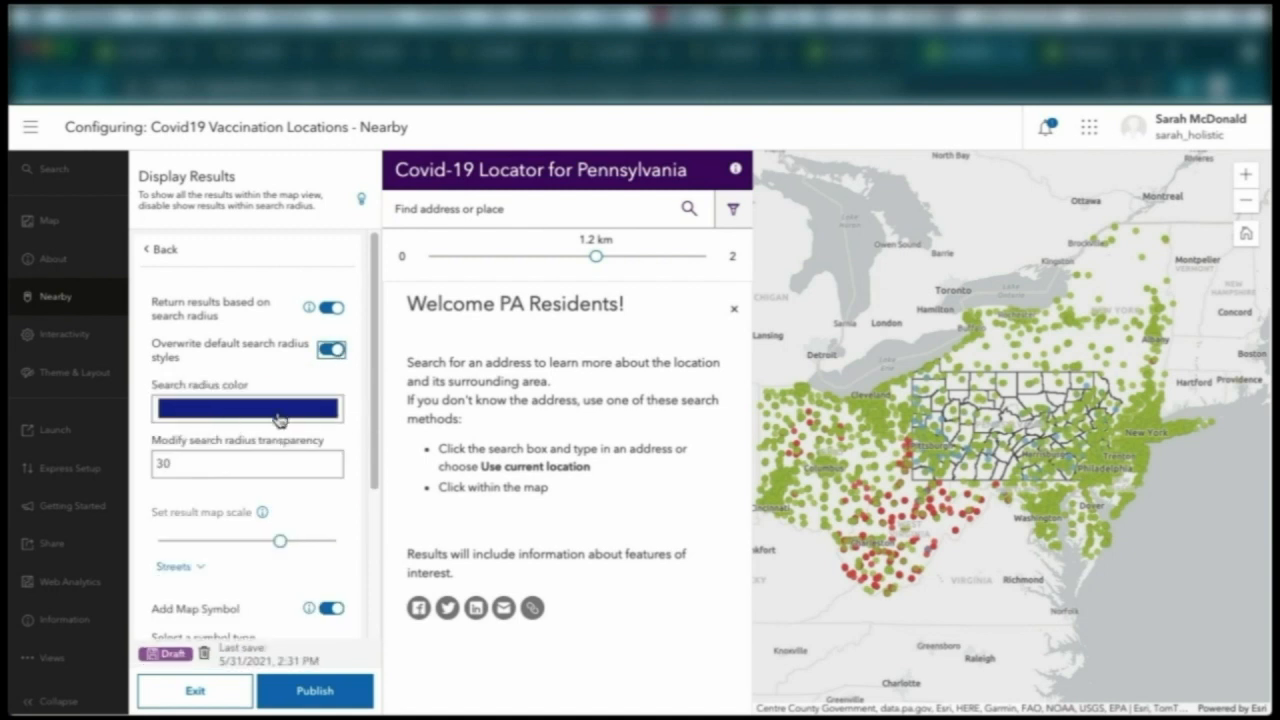
click(937, 452)
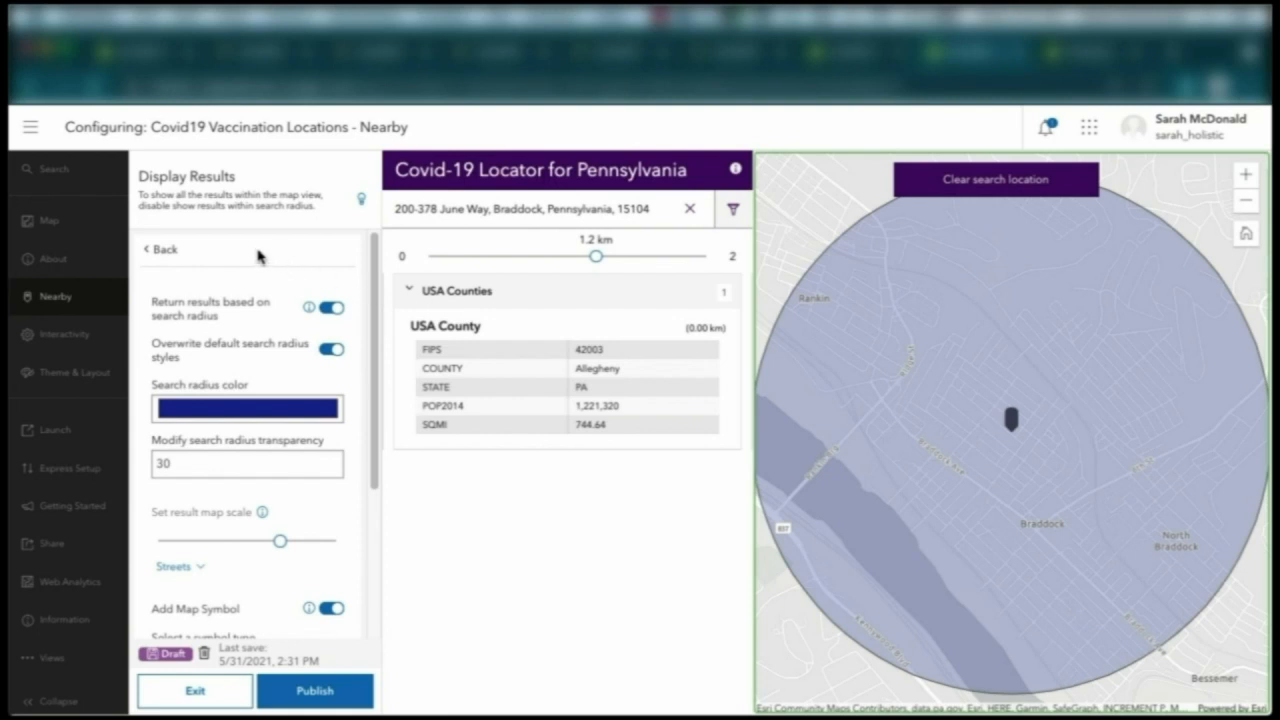
- Select the Covid19 Vaccination Locations layer as the layer for results in the Nearby results panel options
click(163, 251)
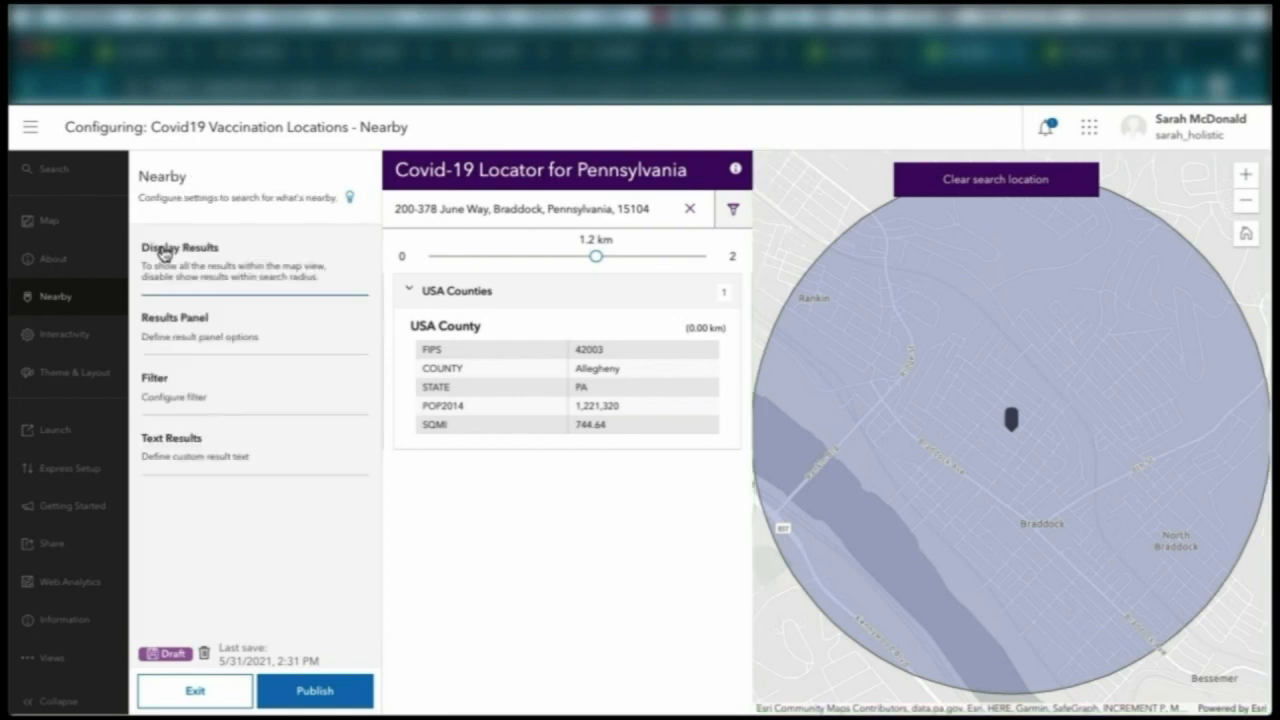
click(284, 335)
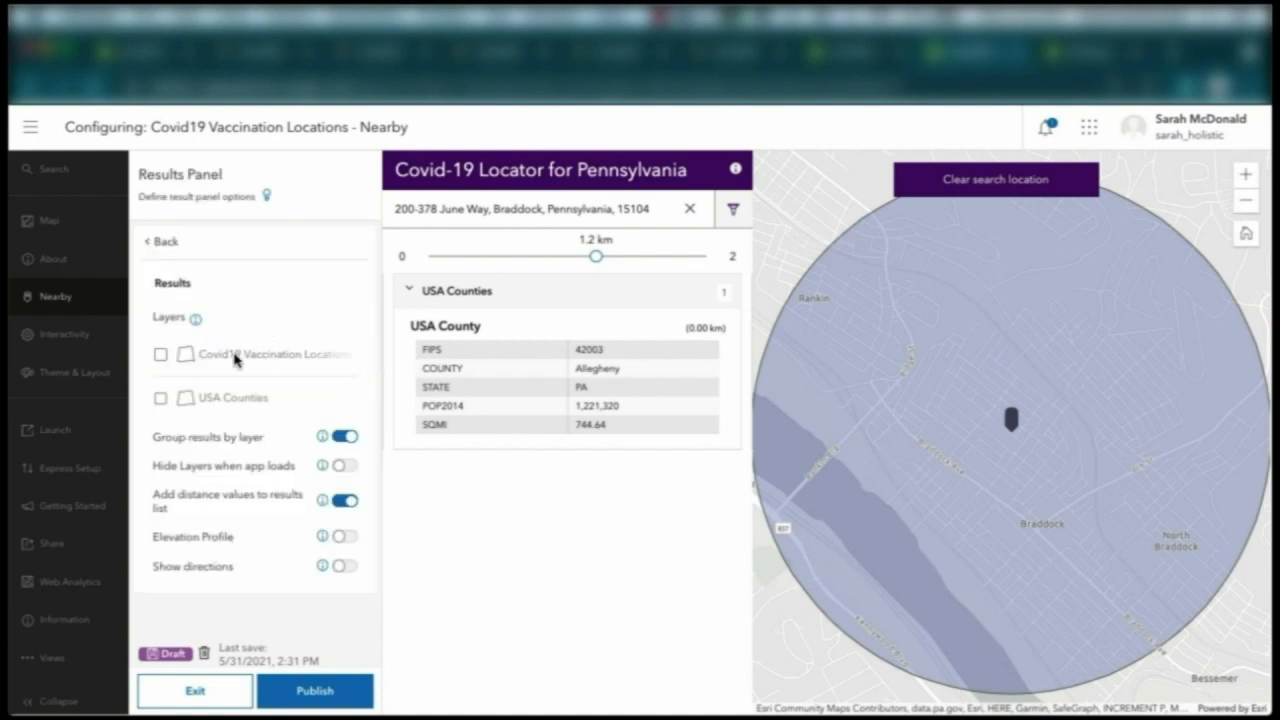
click(160, 357)
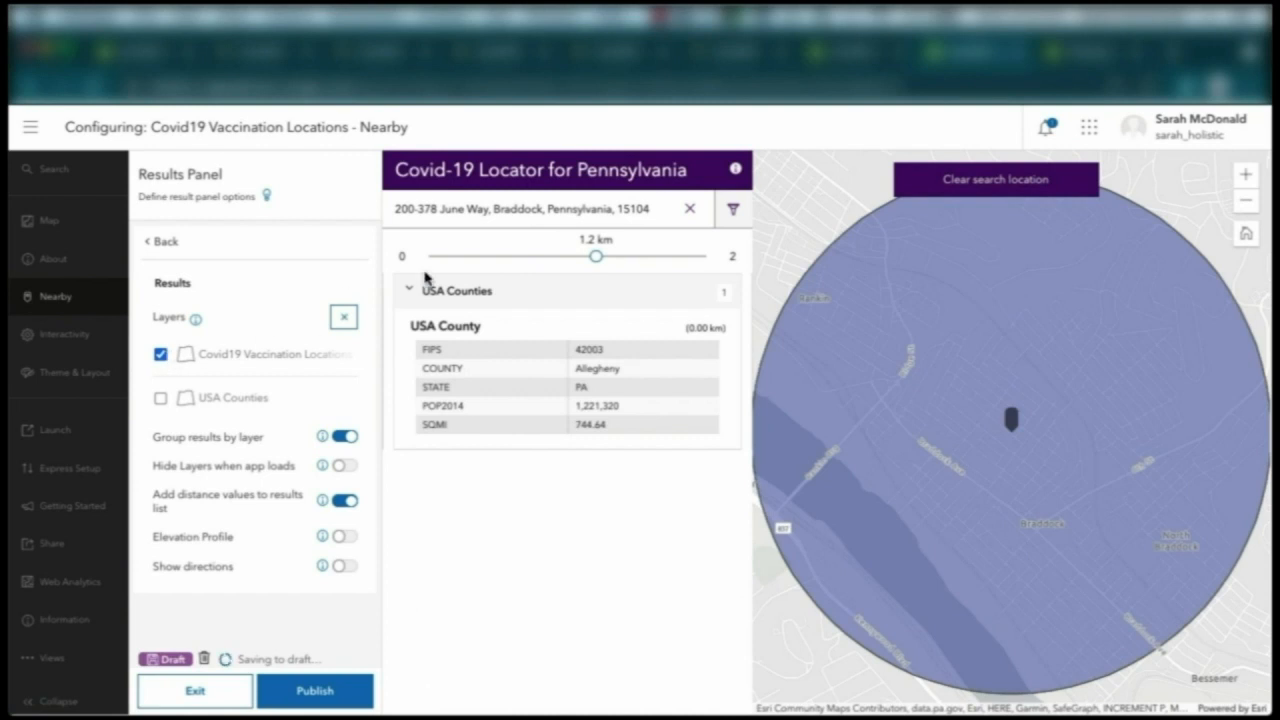
- Clear the previewed search, search around a vaccination point near Pittsburgh, and examine the results for the Testing Locations layer
click(689, 209)
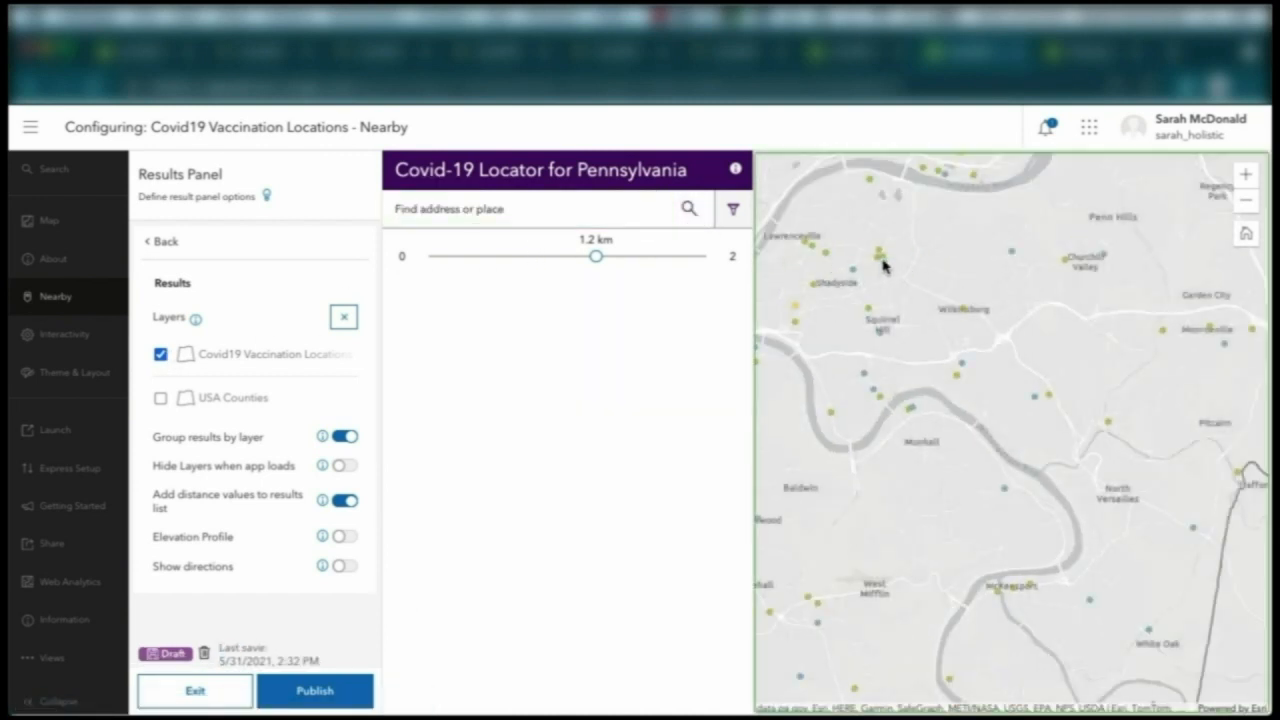
click(883, 266)
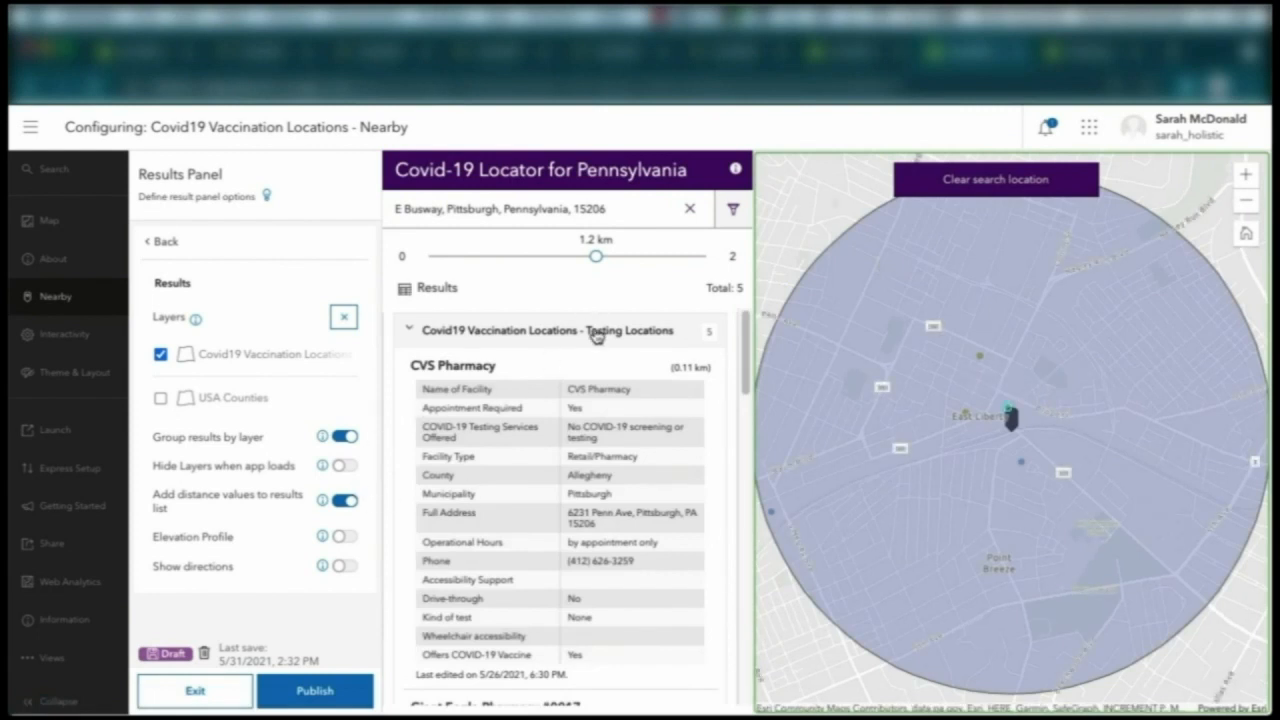
double_click(591, 337)
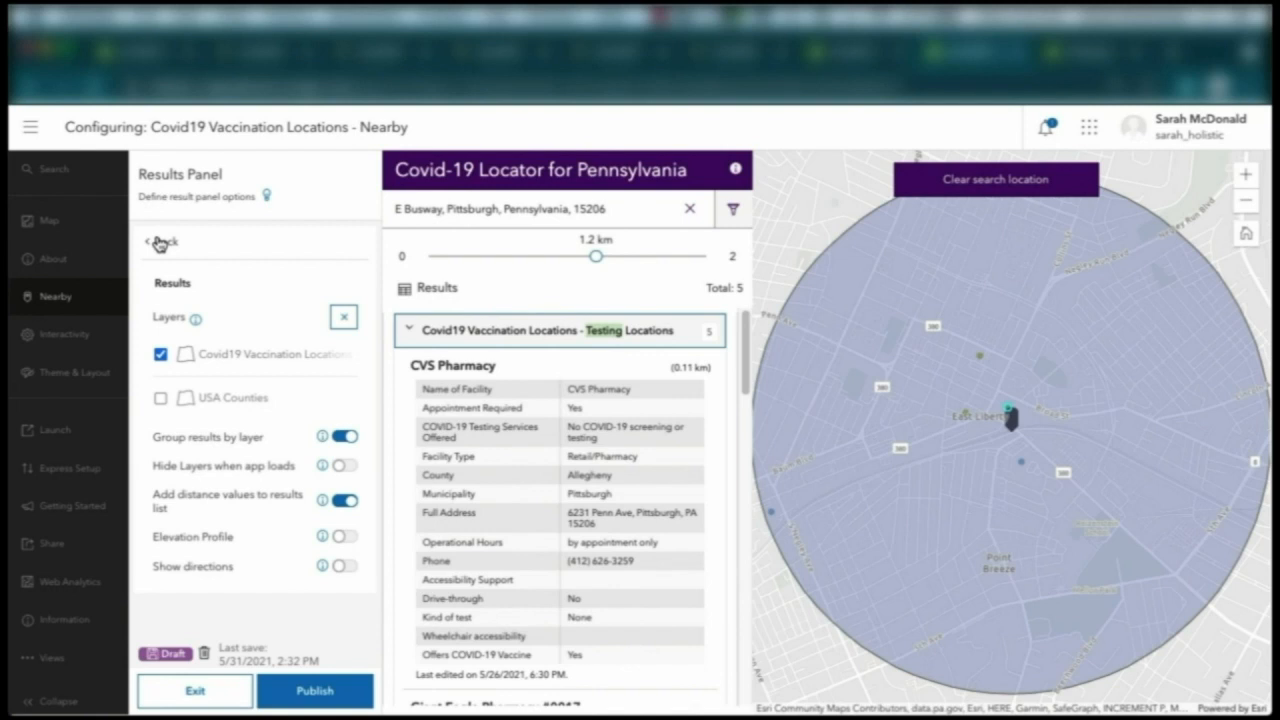
- In the Nearby filter settings, choose the Covid19 Vaccination Locations - Testing Locations layer and set its display name to "Vaccine Locations"
click(160, 242)
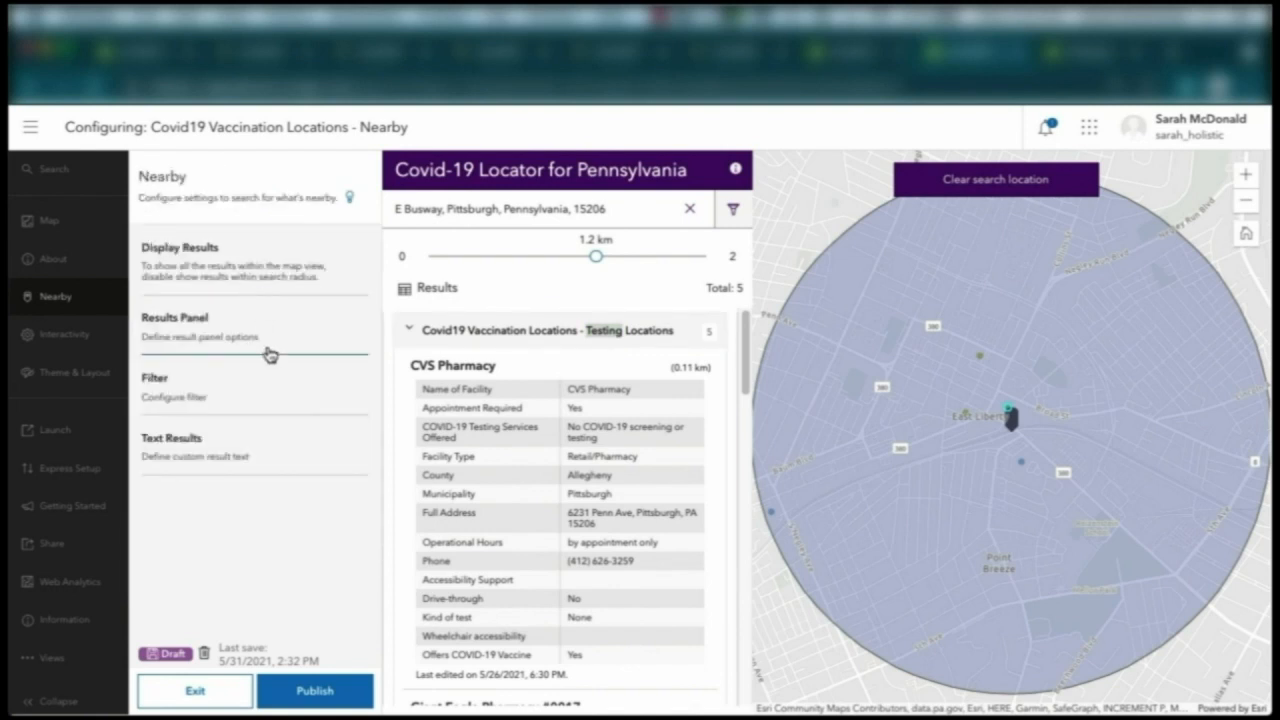
click(270, 394)
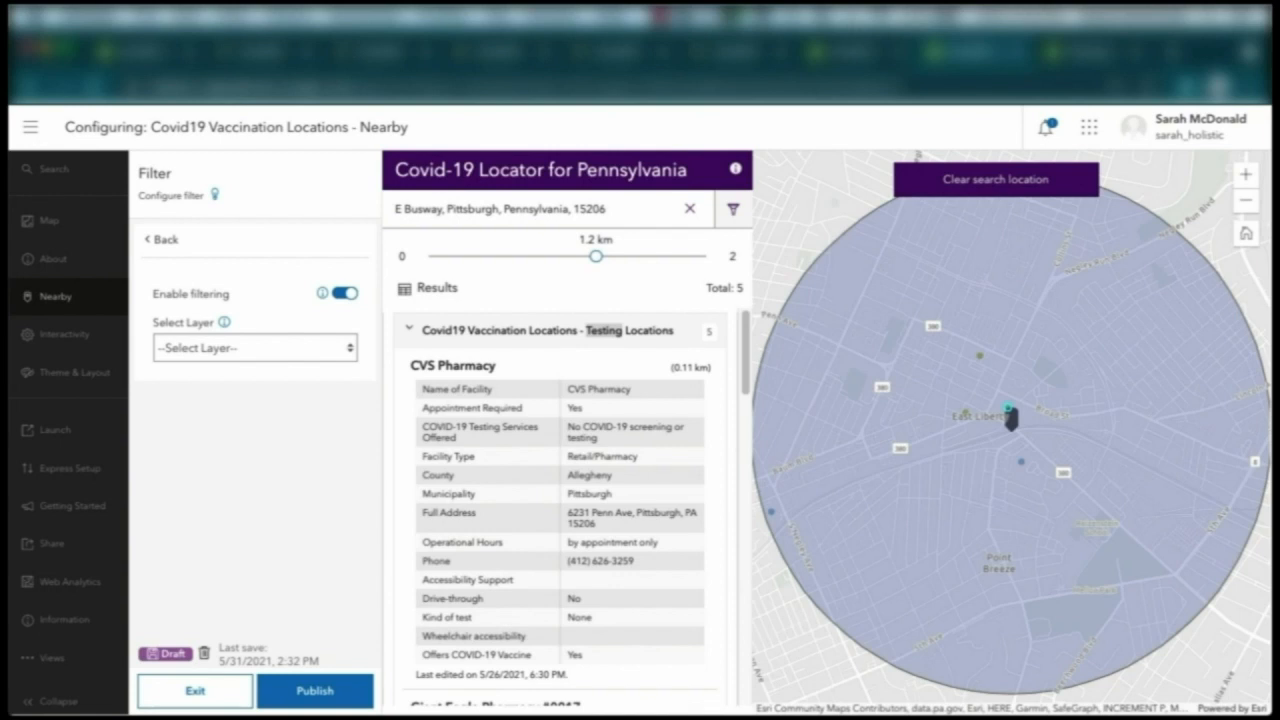
click(193, 348)
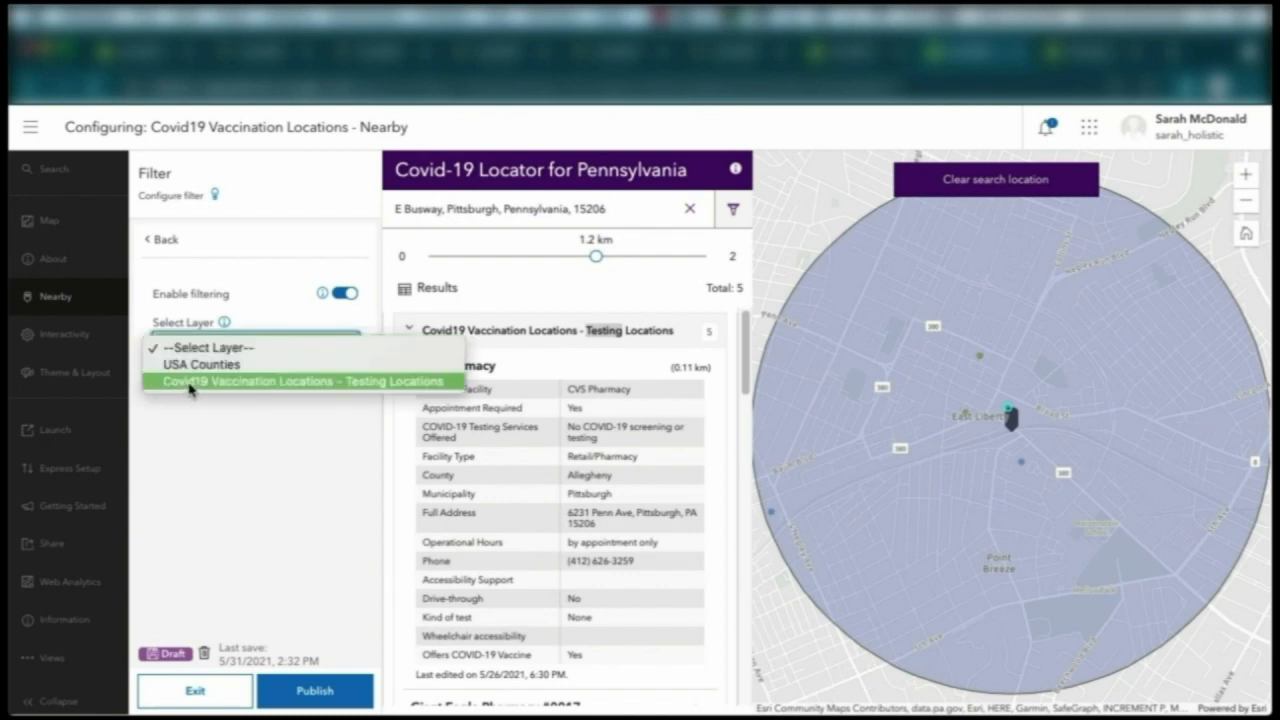
click(190, 383)
click(285, 420)
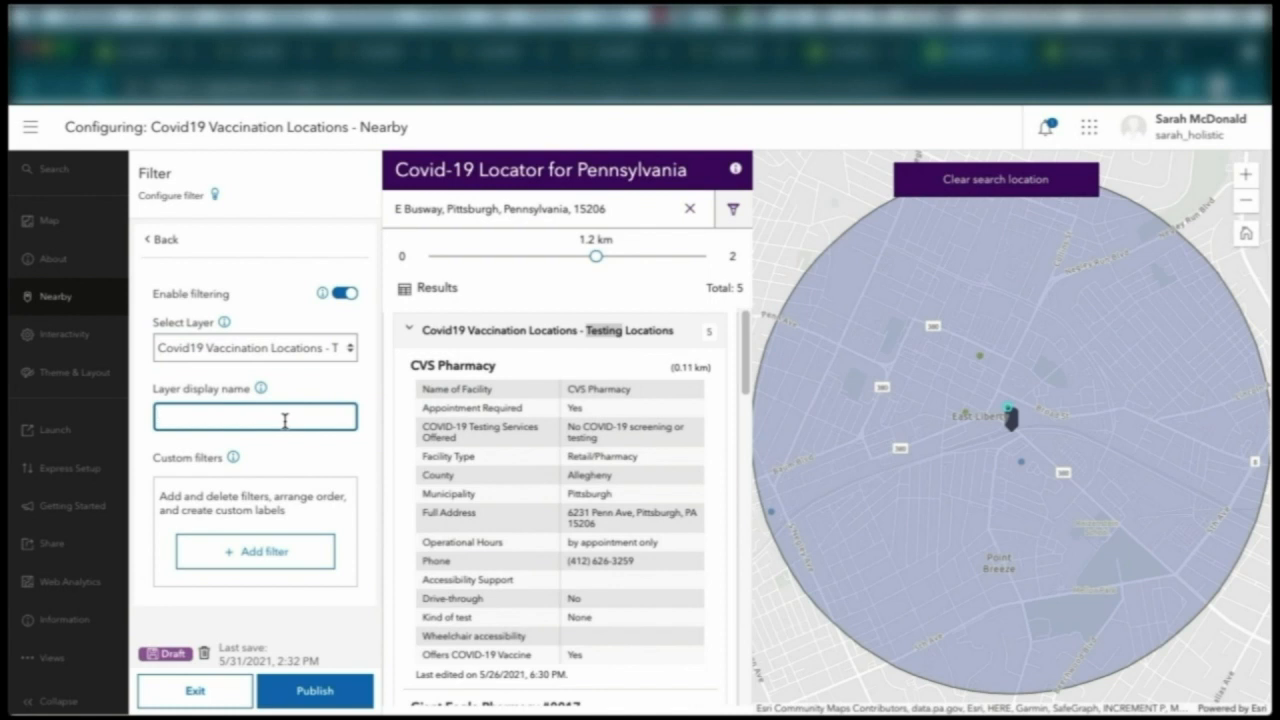
text(Vaccine Locations)
click(339, 477)
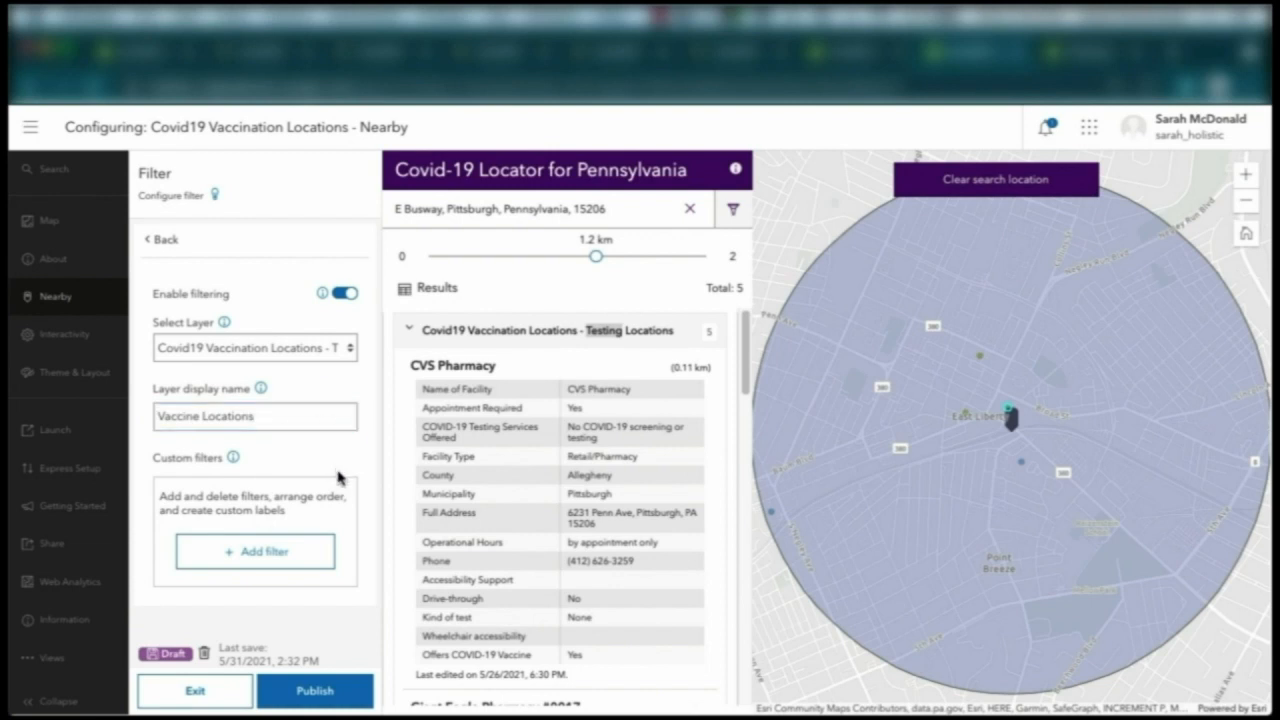
- Start a custom filter for the layer and add a second expression based on the Accessibility Support field
click(287, 565)
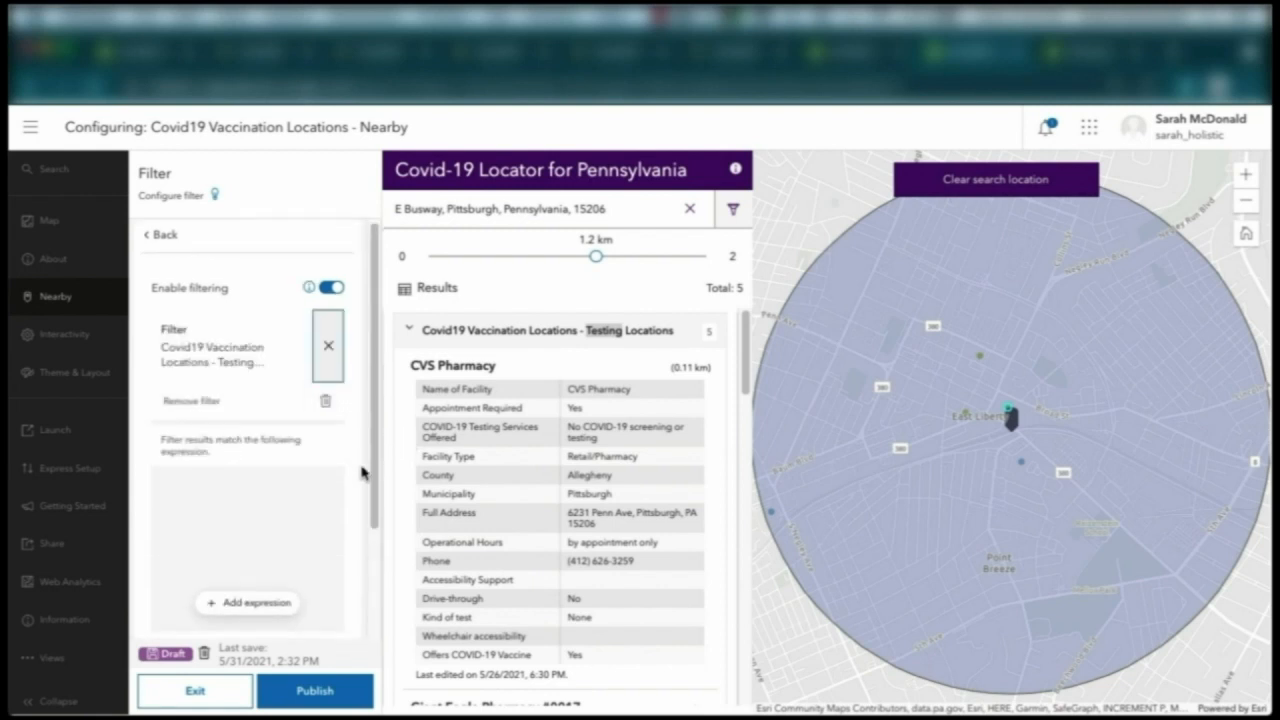
scroll(361, 473, down, 2)
scroll(363, 466, down, 2)
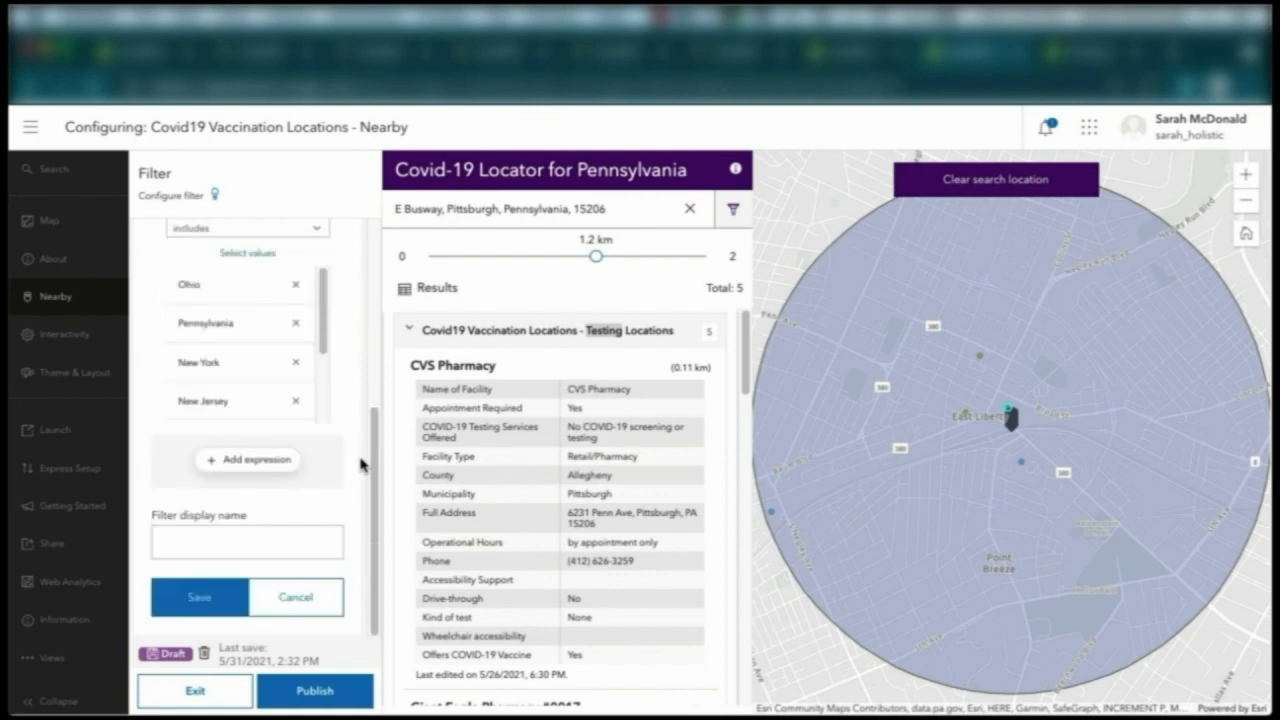
click(240, 461)
scroll(352, 343, down, 2)
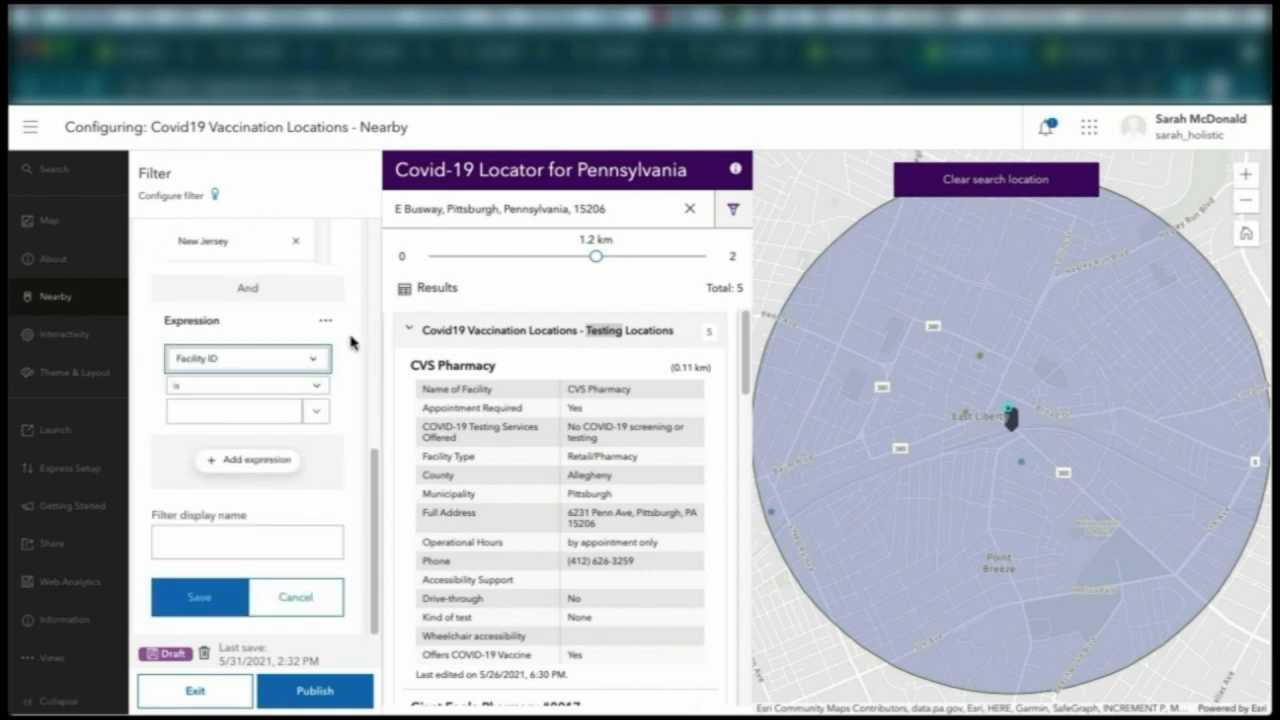
click(266, 358)
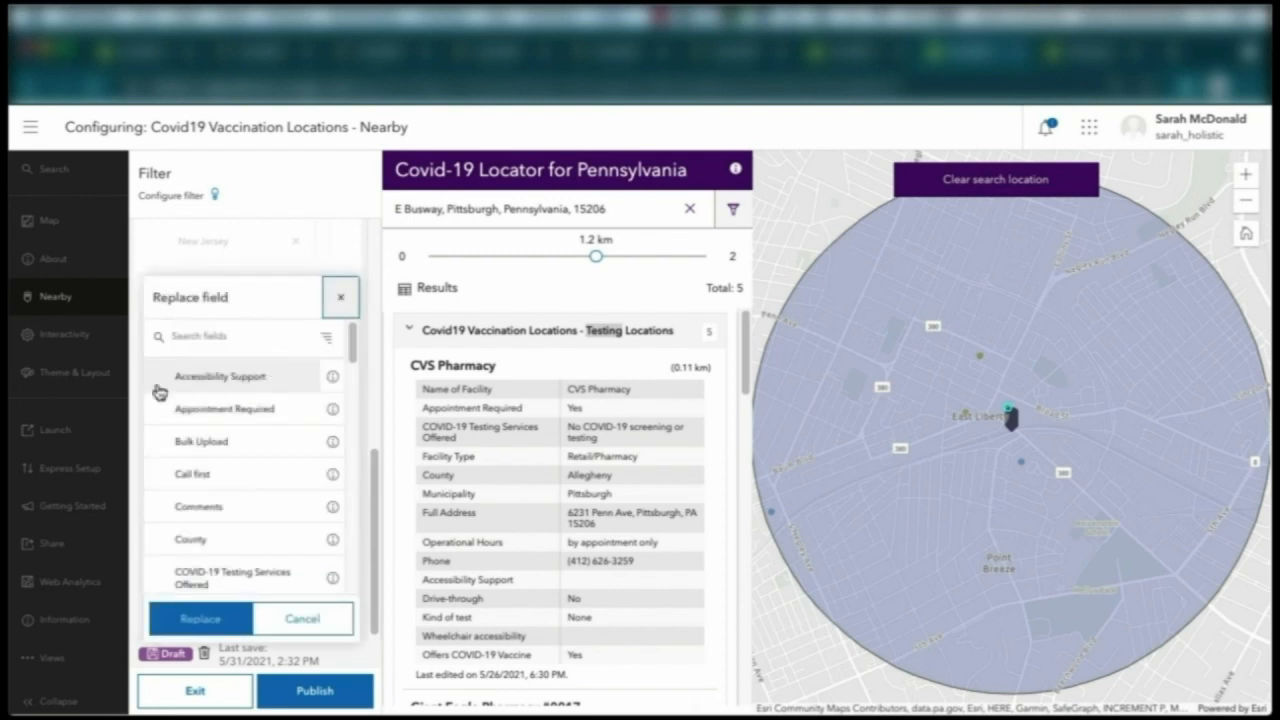
click(258, 380)
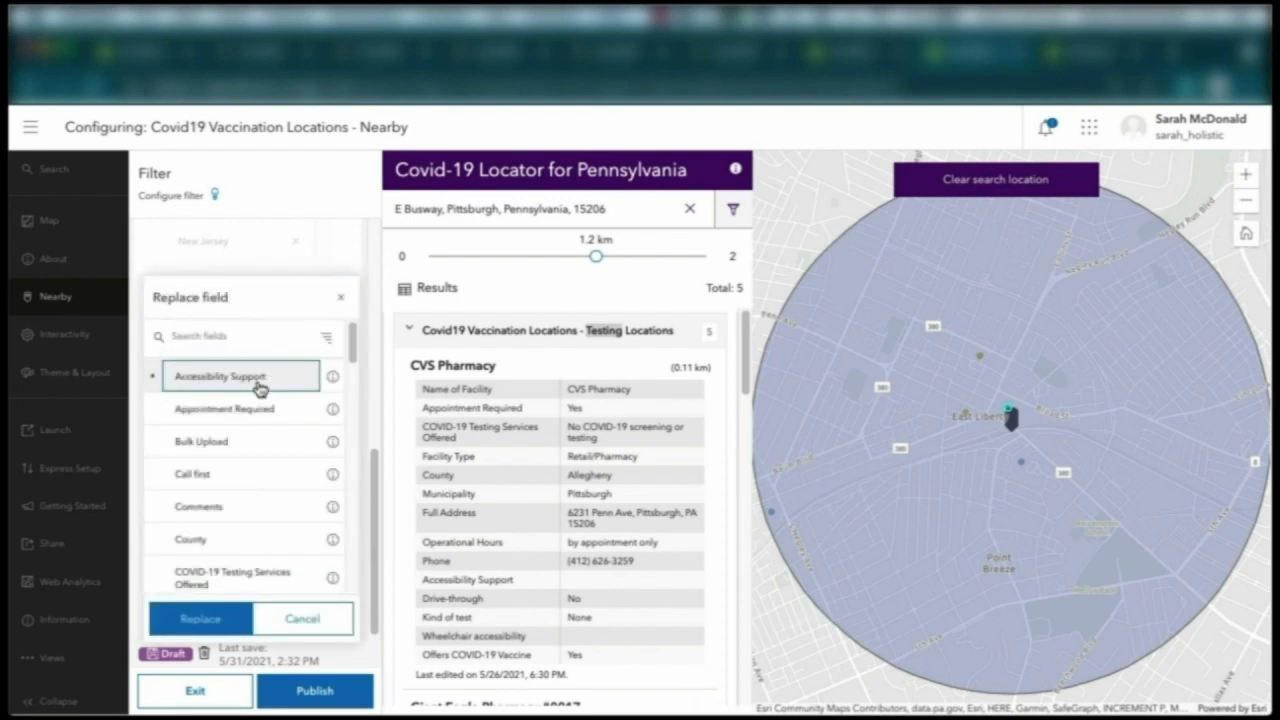
click(222, 625)
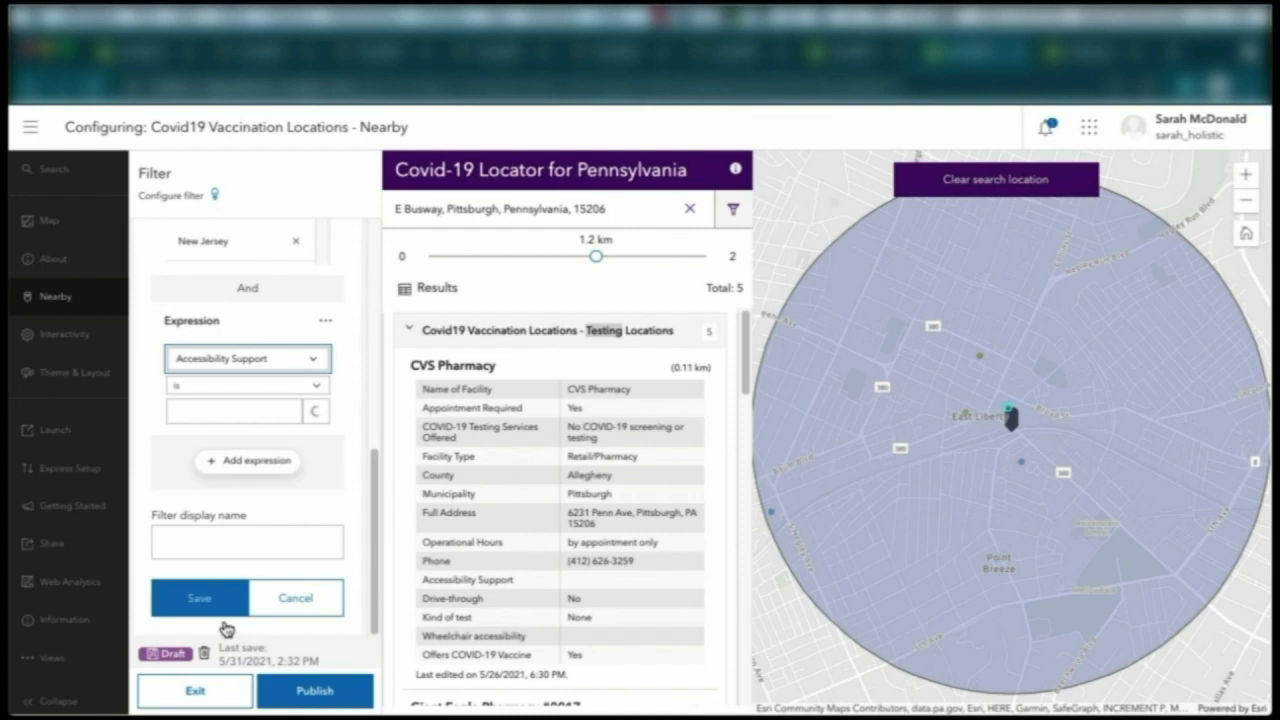
- Make the Accessibility Support expression include "Yes. There is staff assigned to assist when needed." and "Partly. Staff will probably assist."
click(320, 388)
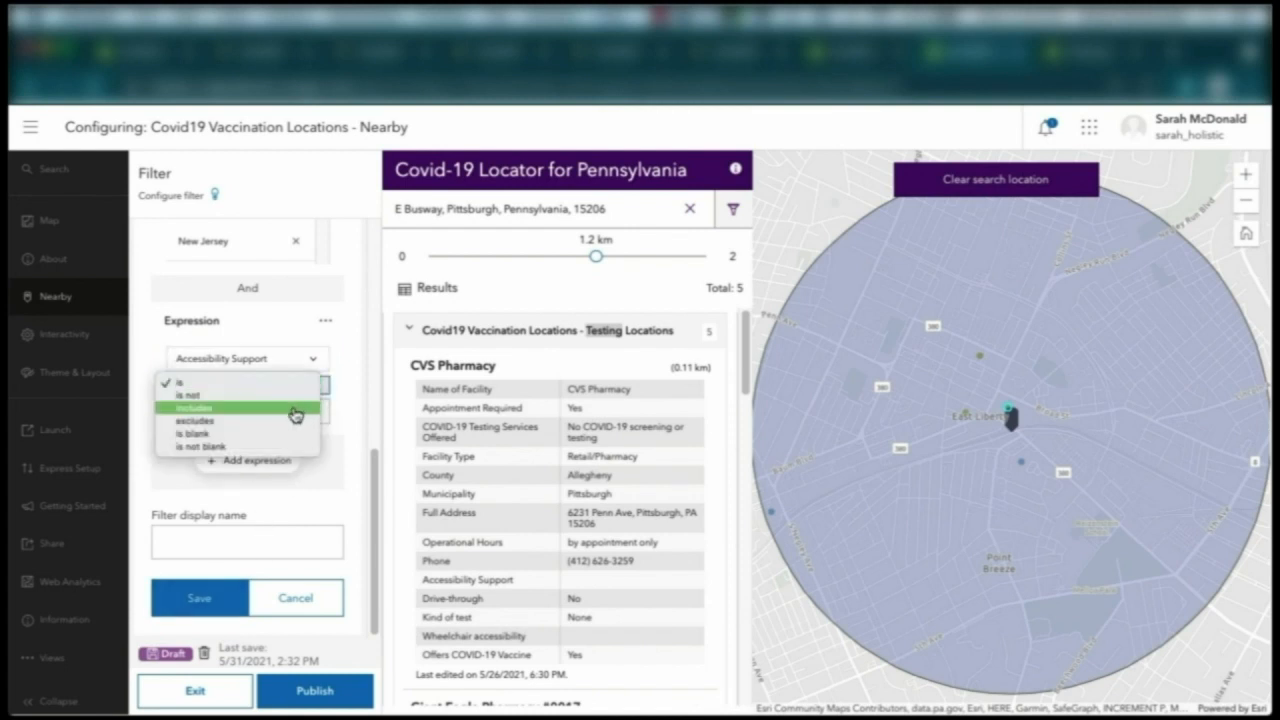
click(295, 408)
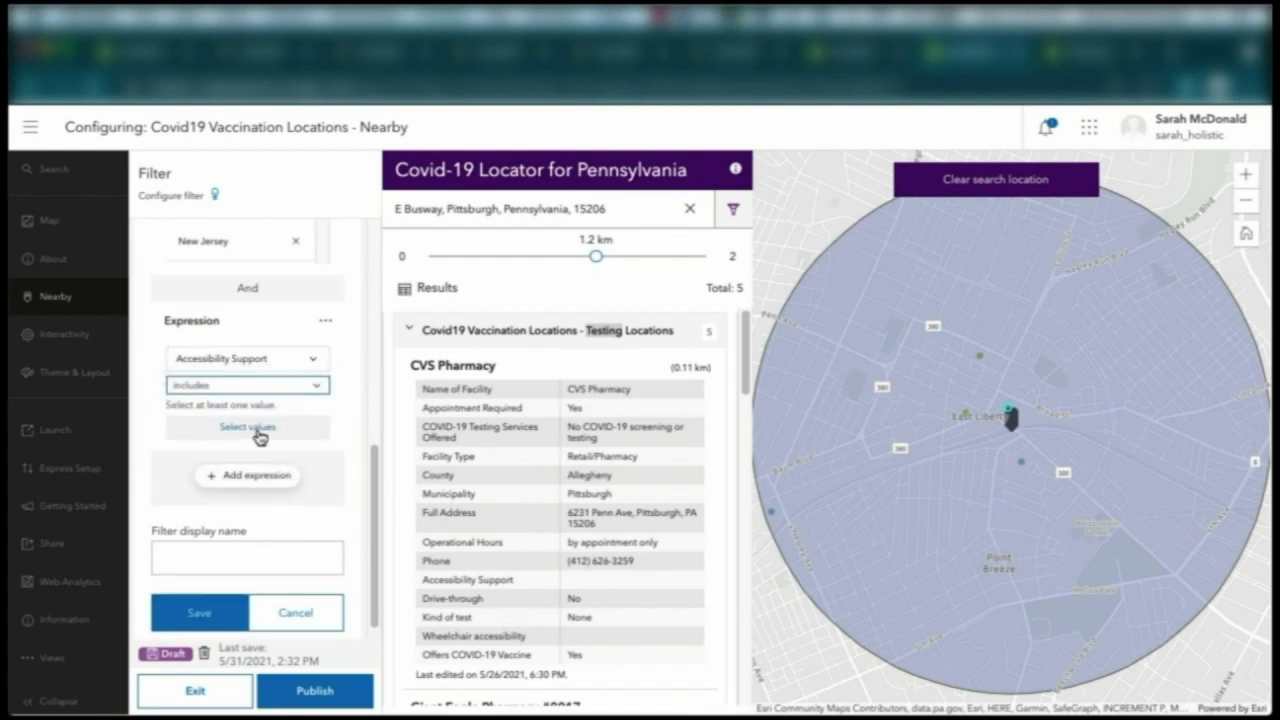
click(258, 429)
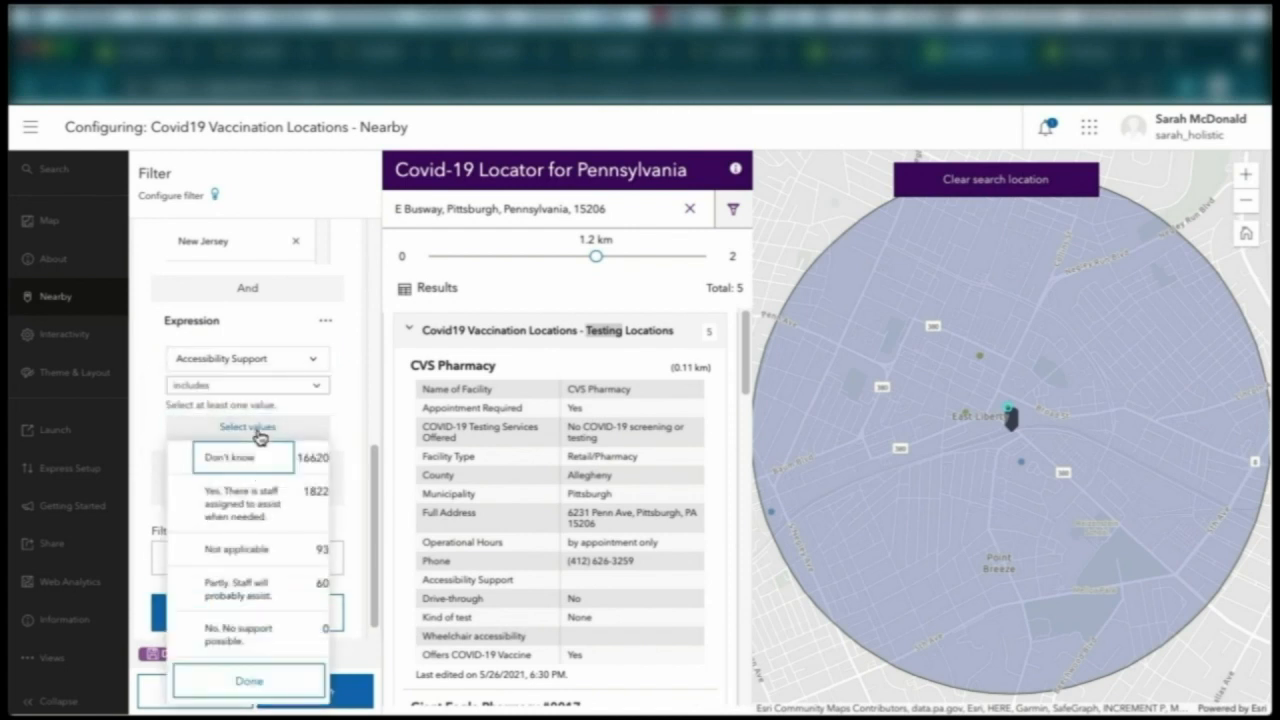
click(280, 516)
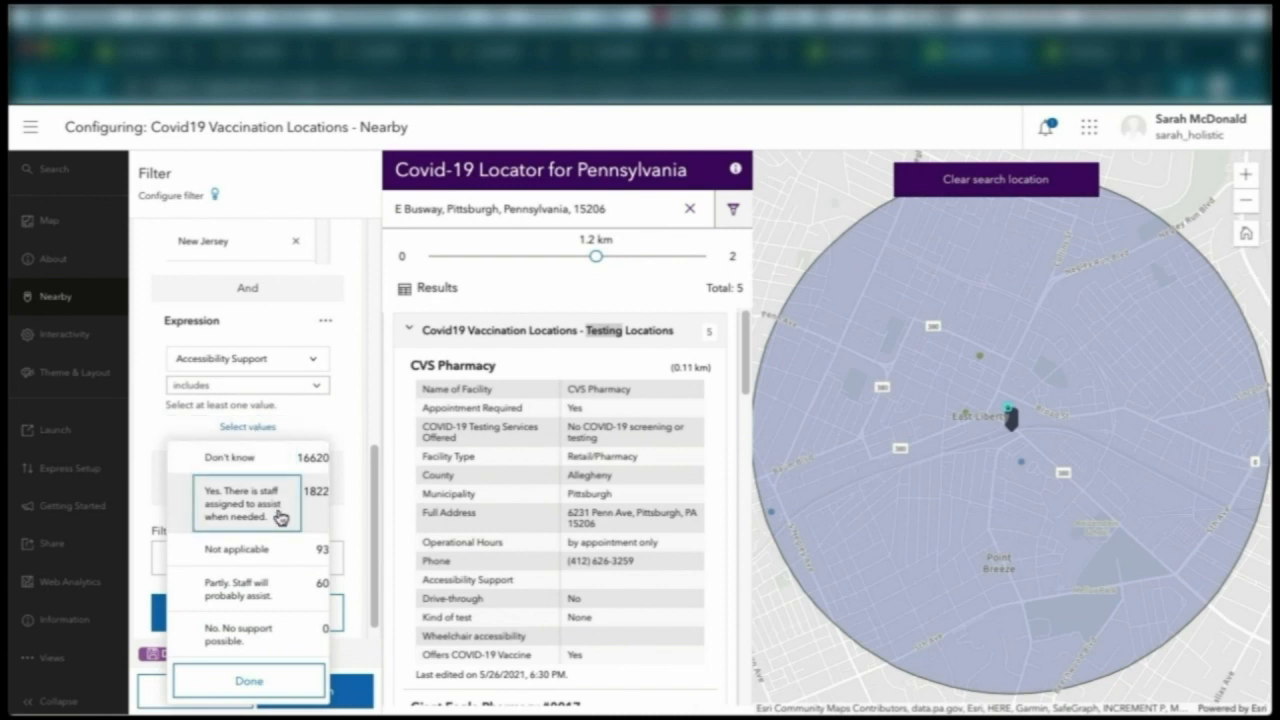
click(282, 580)
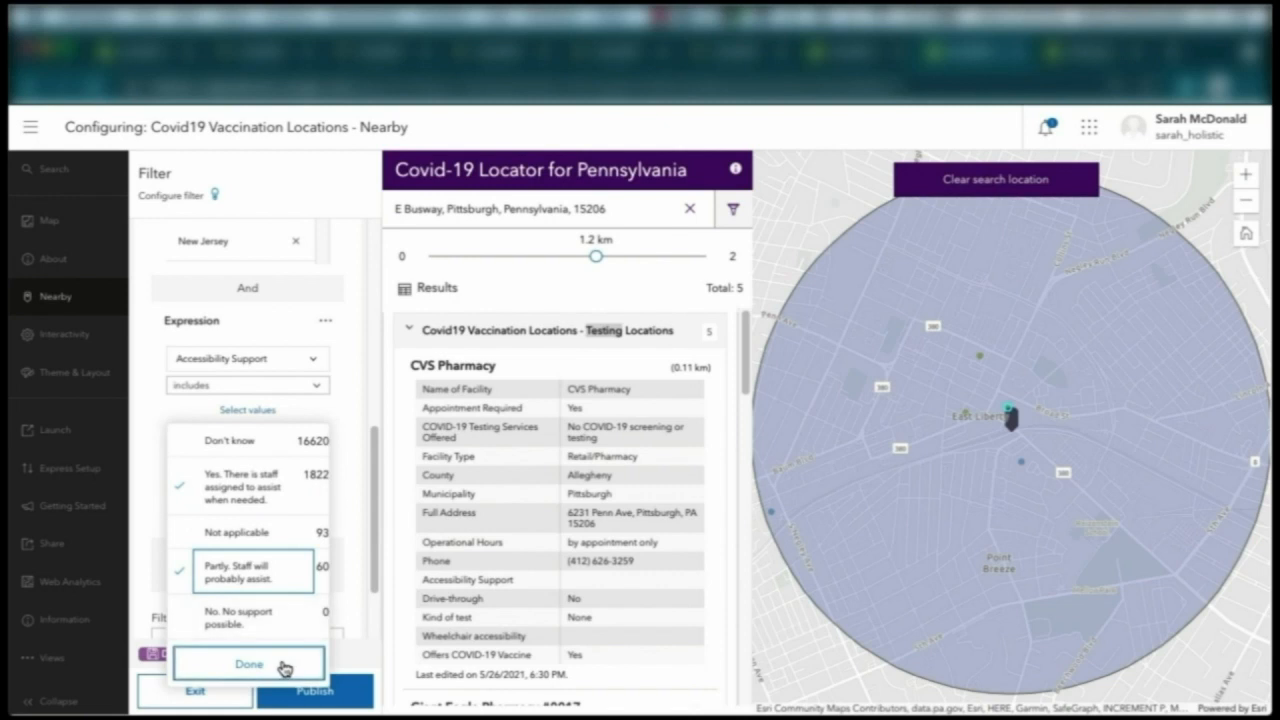
click(284, 665)
- Give the filter the display name "Accessibility Support" and save it
scroll(286, 629, down, 1)
click(256, 546)
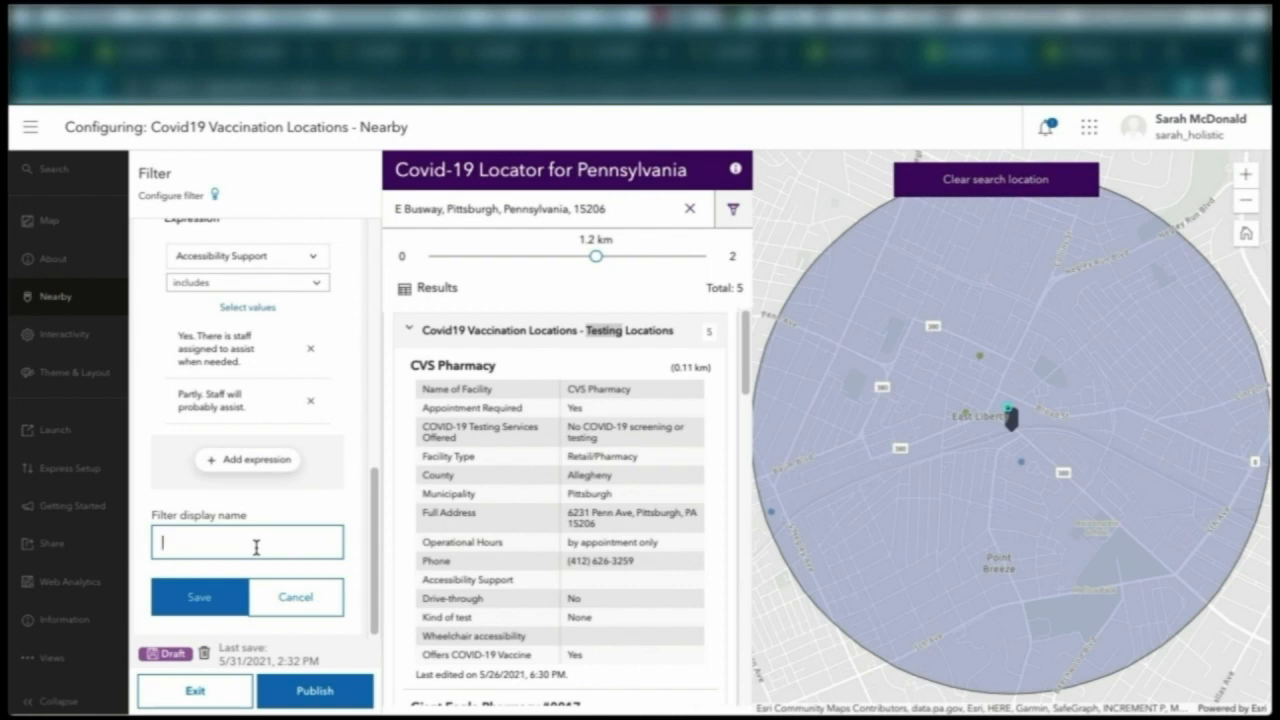
text(Accessibility Support)
click(199, 597)
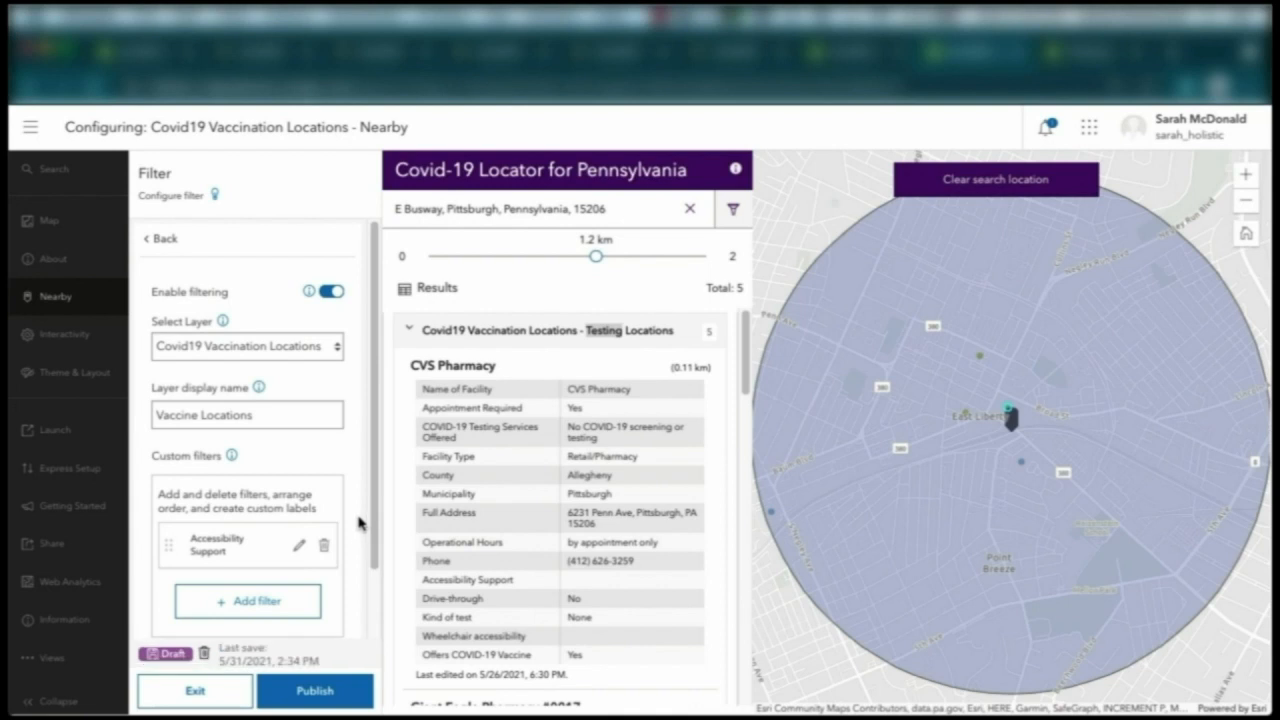
- Start another custom filter below Accessibility Support and add an expression based on the Drive-through field
scroll(360, 532, down, 1)
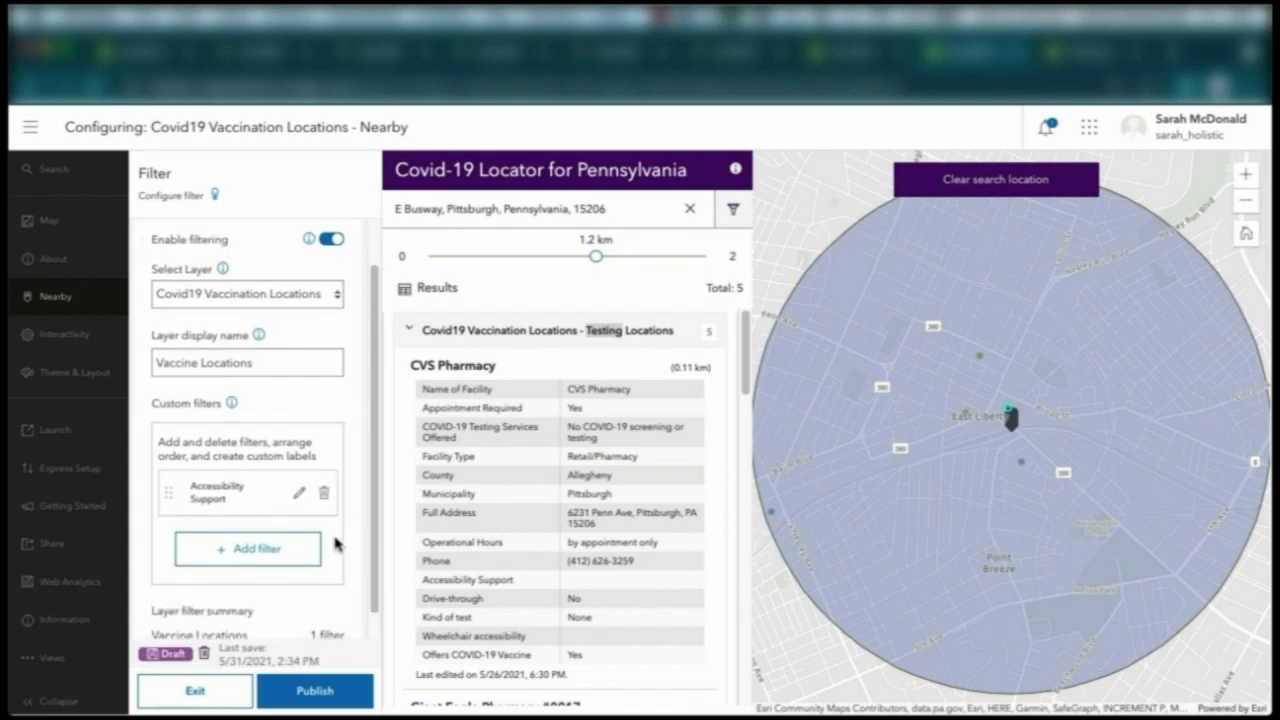
click(287, 555)
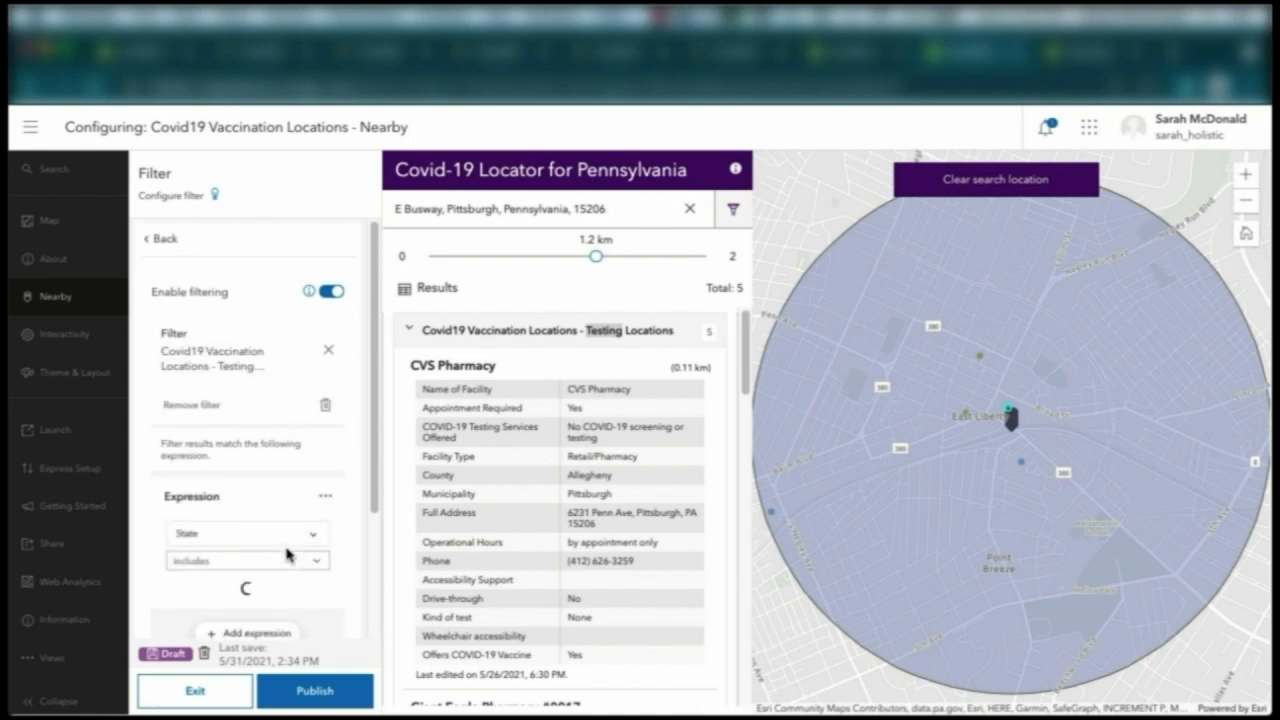
scroll(343, 534, down, 5)
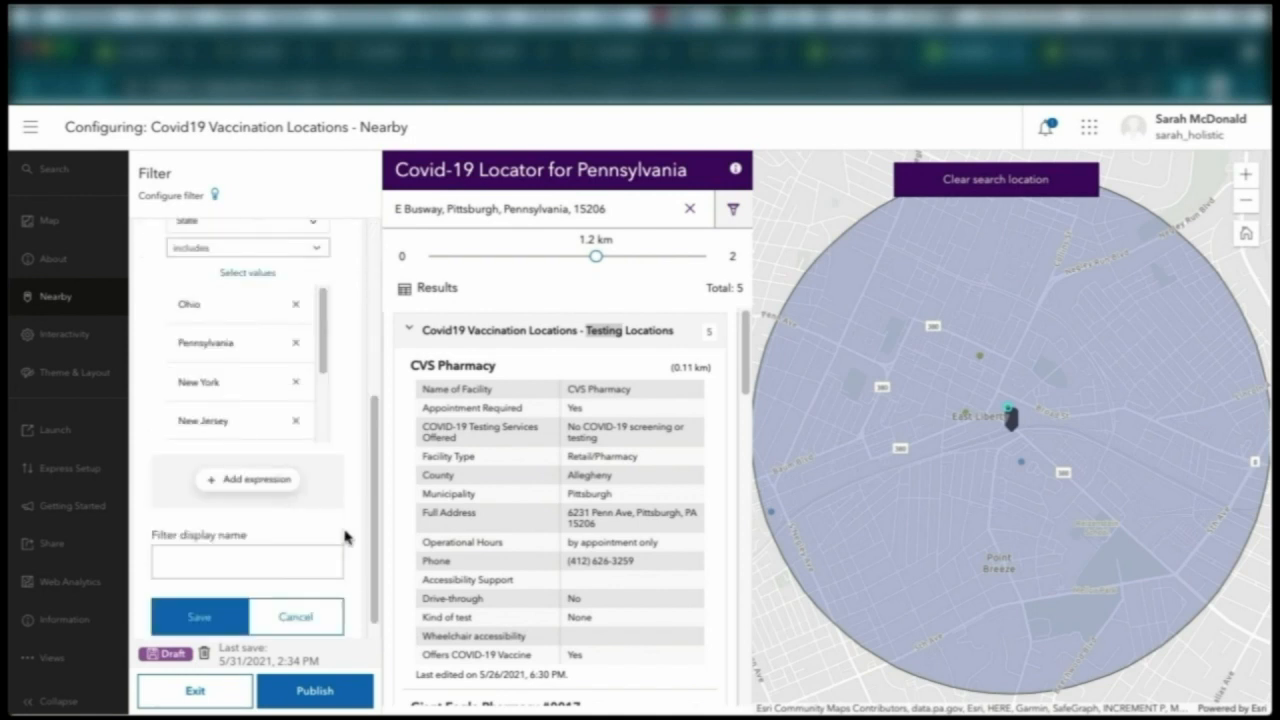
click(257, 462)
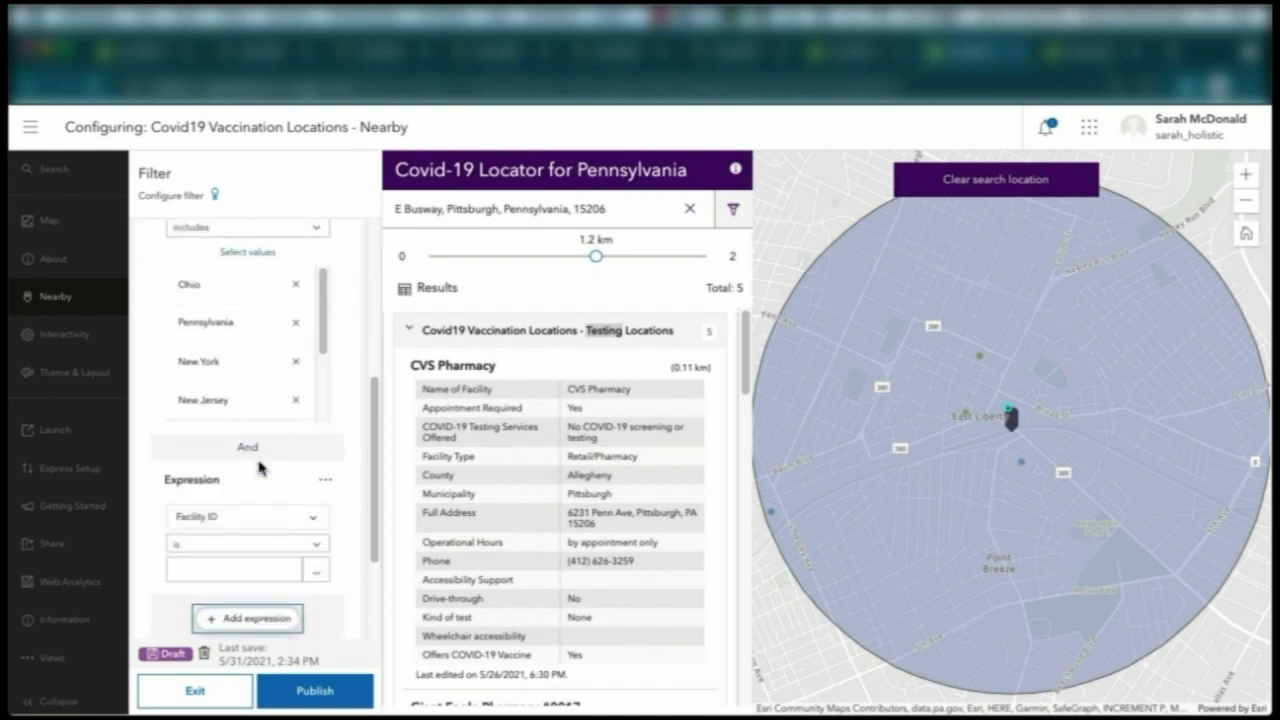
click(310, 522)
scroll(277, 515, down, 4)
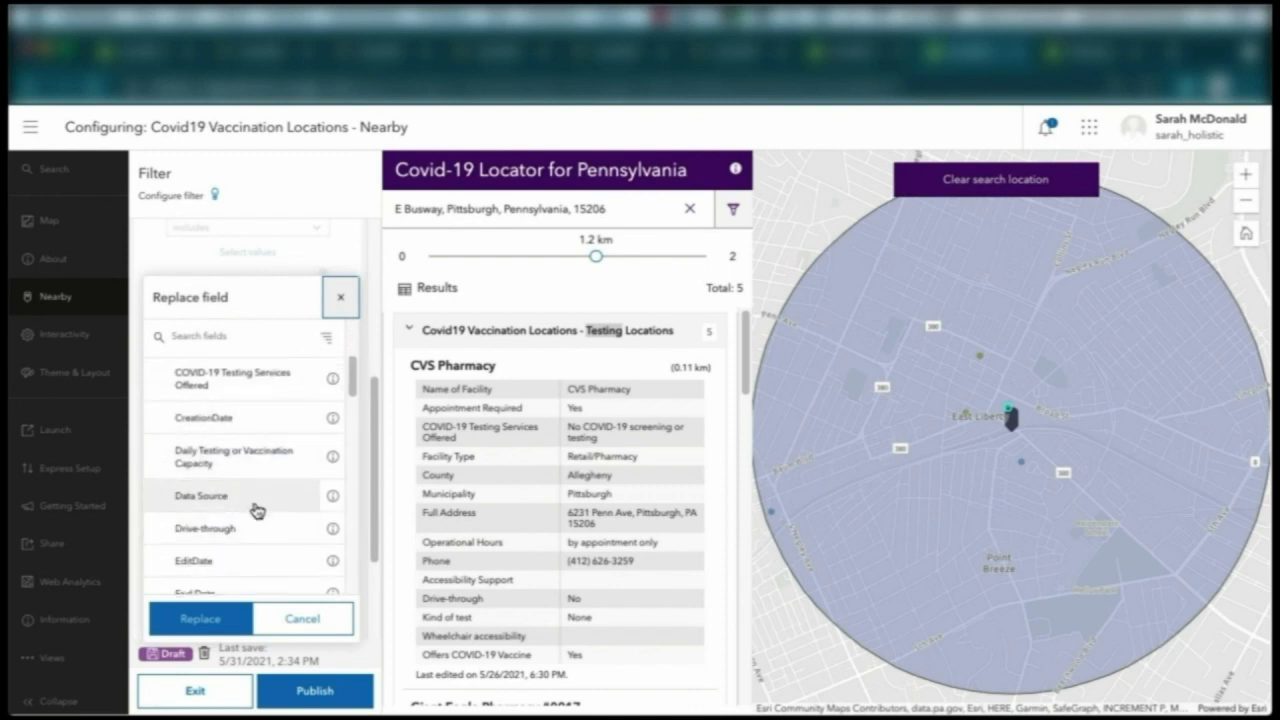
click(204, 531)
click(215, 621)
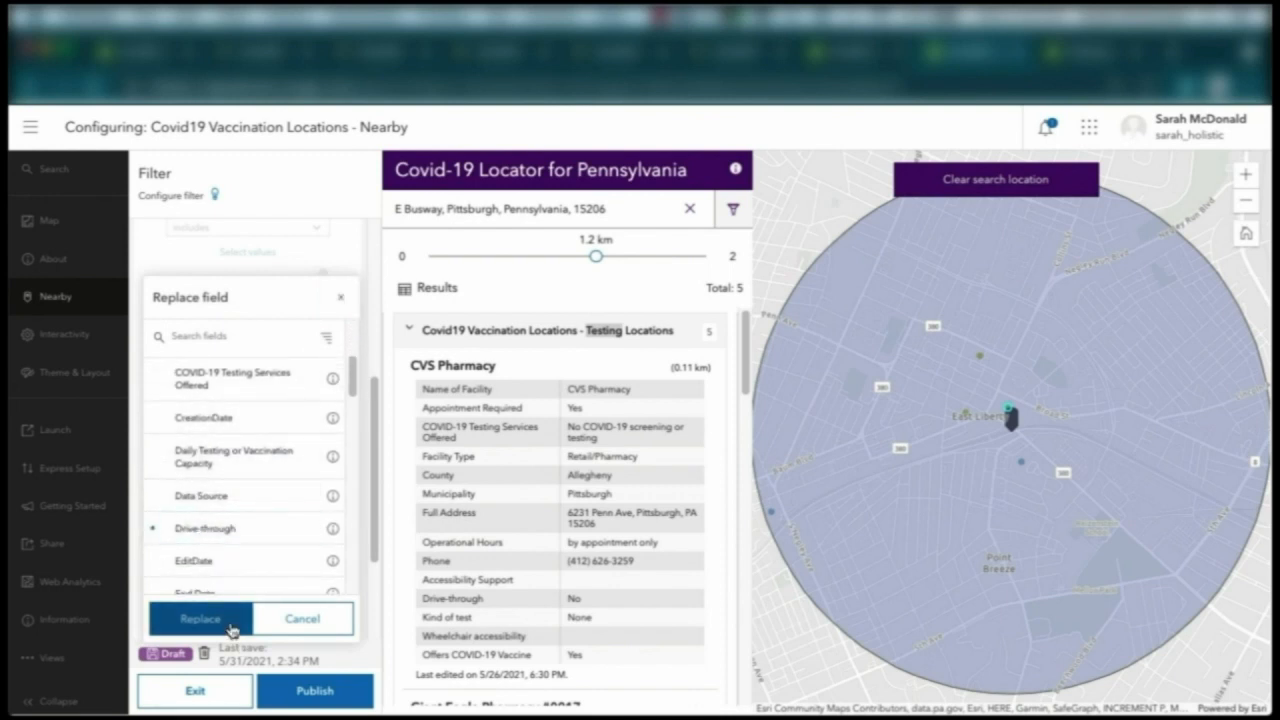
- Make the Drive-through expression include the values "Yes" and "Yes, but only for vaccination."
click(283, 546)
click(281, 567)
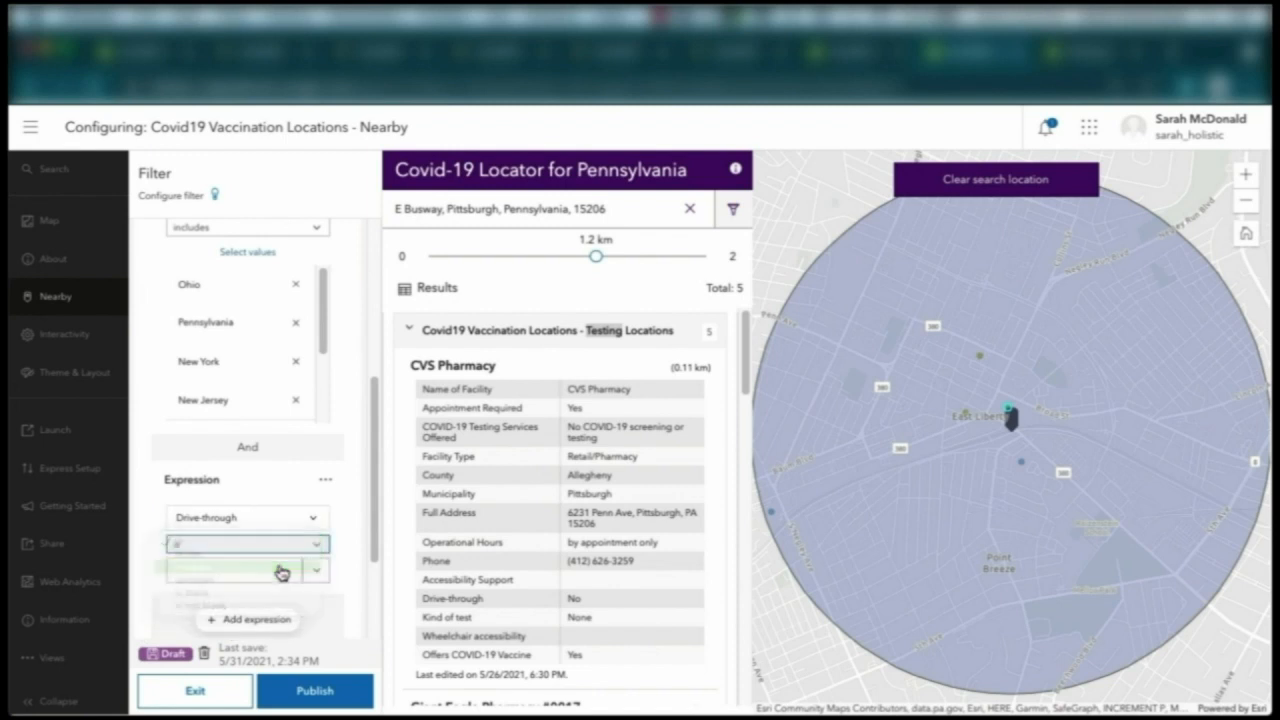
click(260, 592)
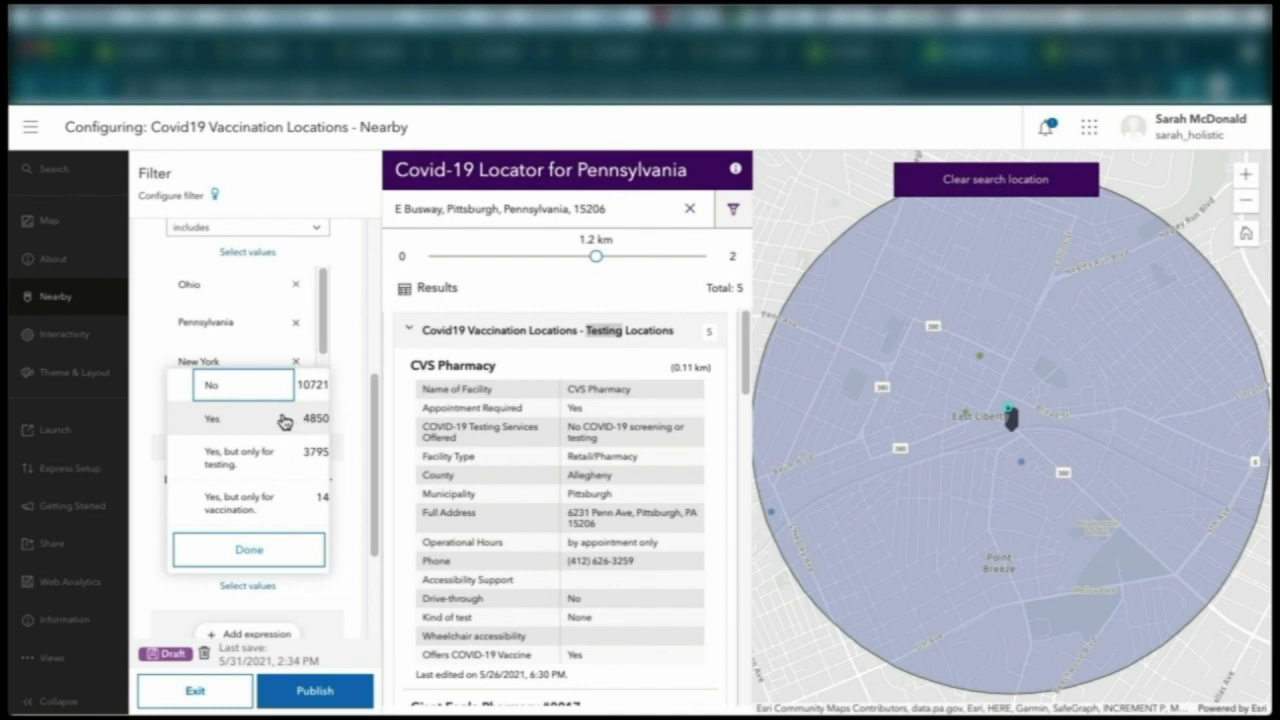
click(219, 424)
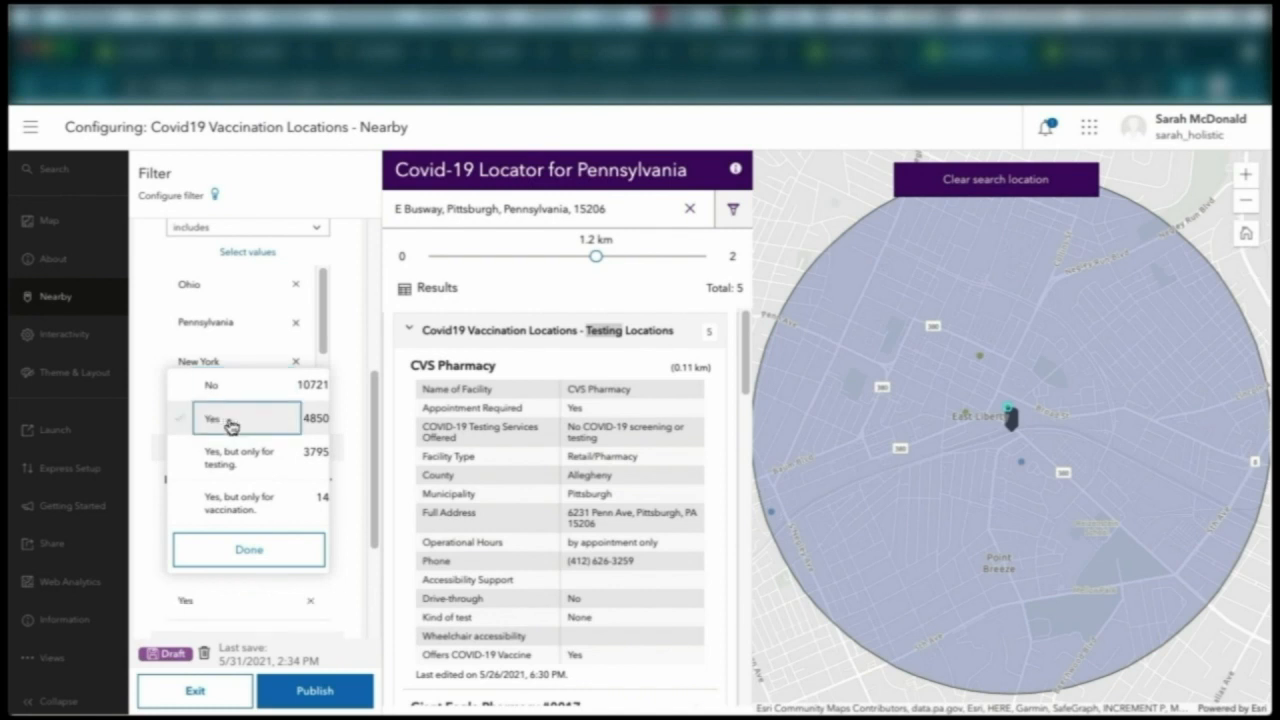
click(281, 509)
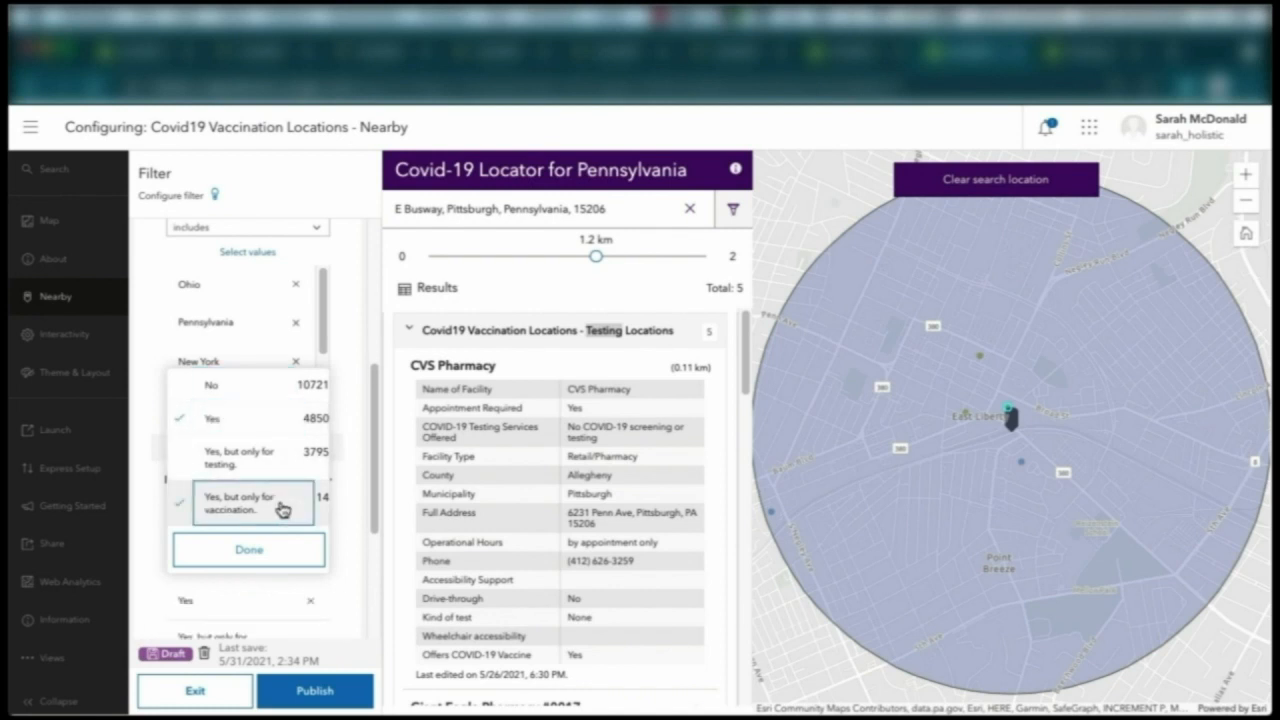
click(287, 558)
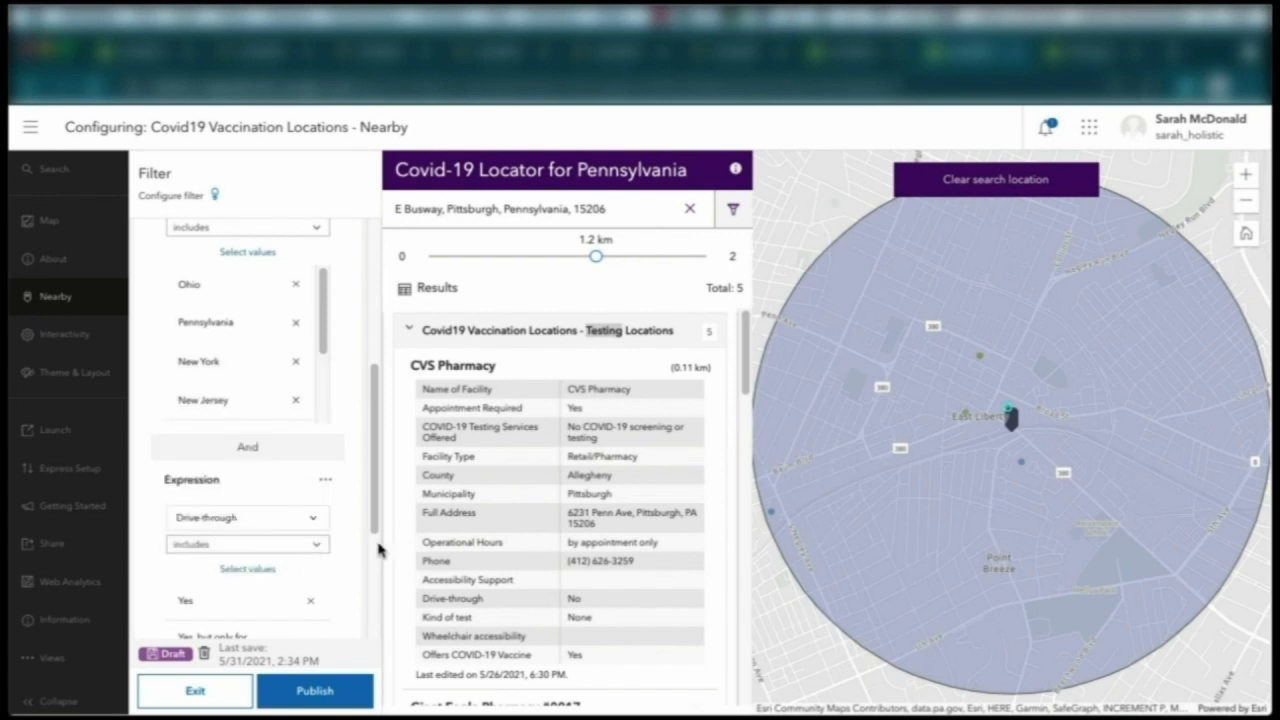
- Give the drive-through filter the display name "Drive Through Available" and save it
scroll(360, 550, down, 4)
click(177, 538)
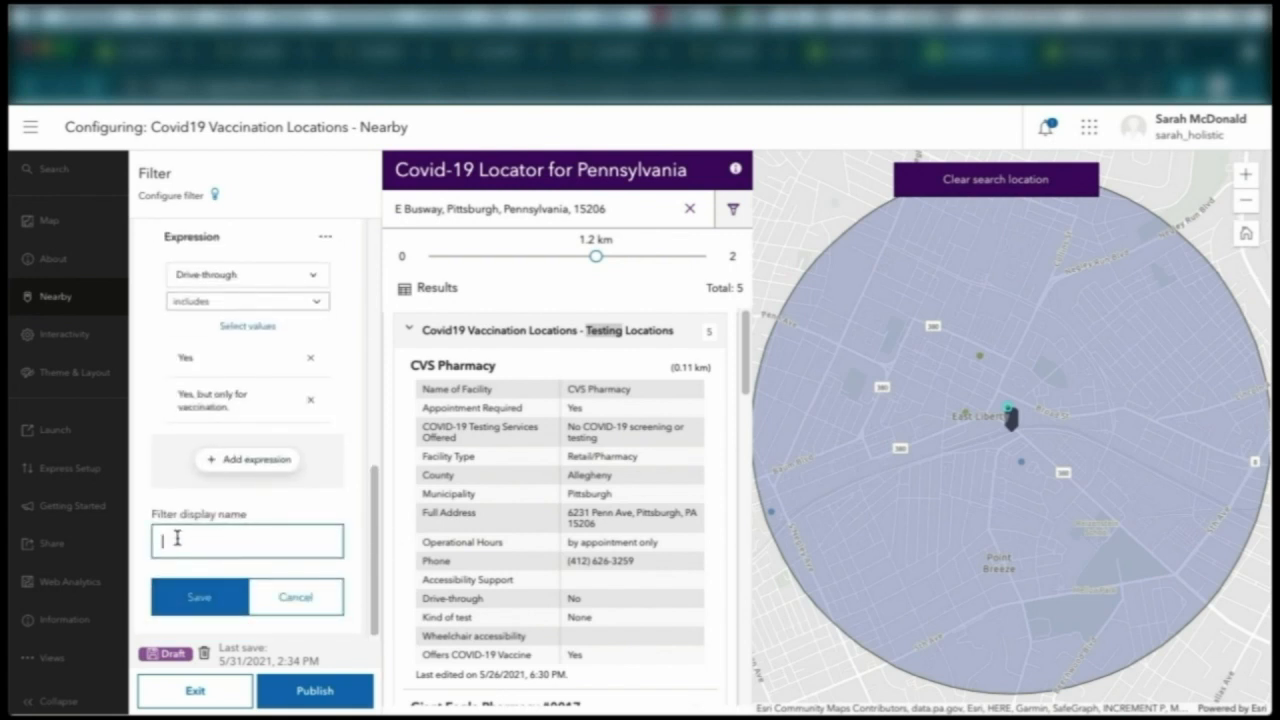
text(Drive Through Available)
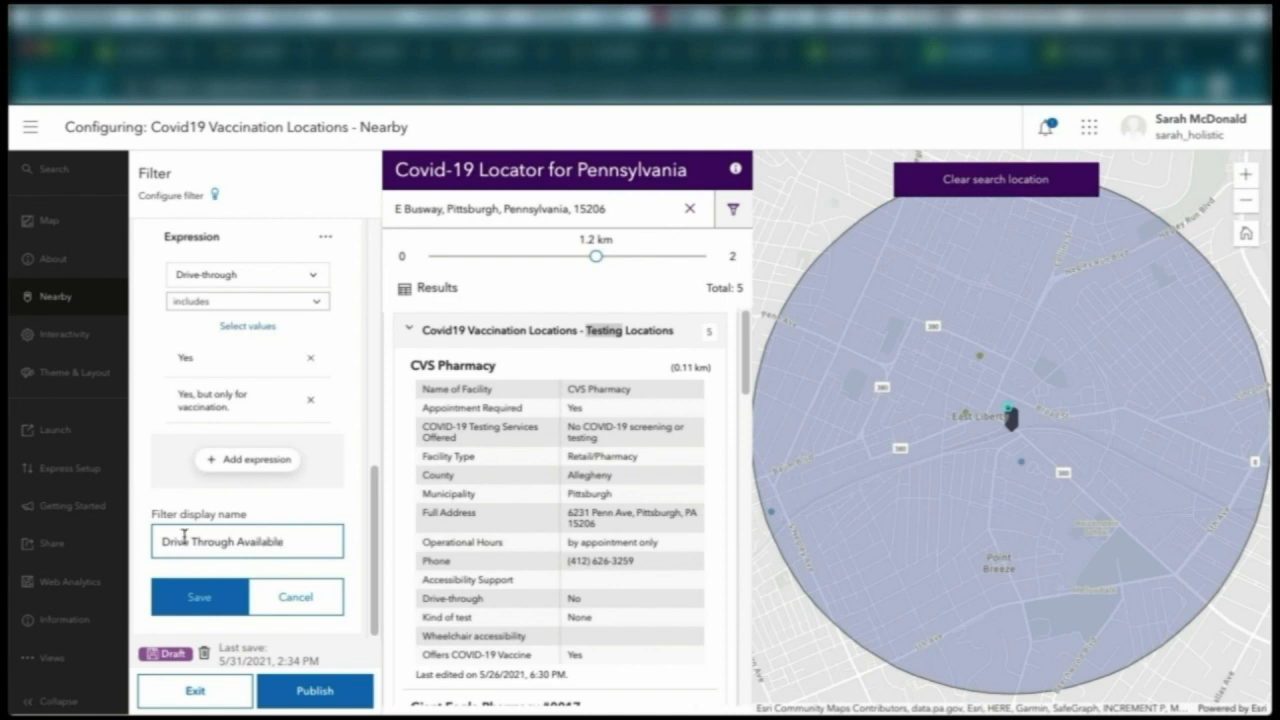
click(232, 608)
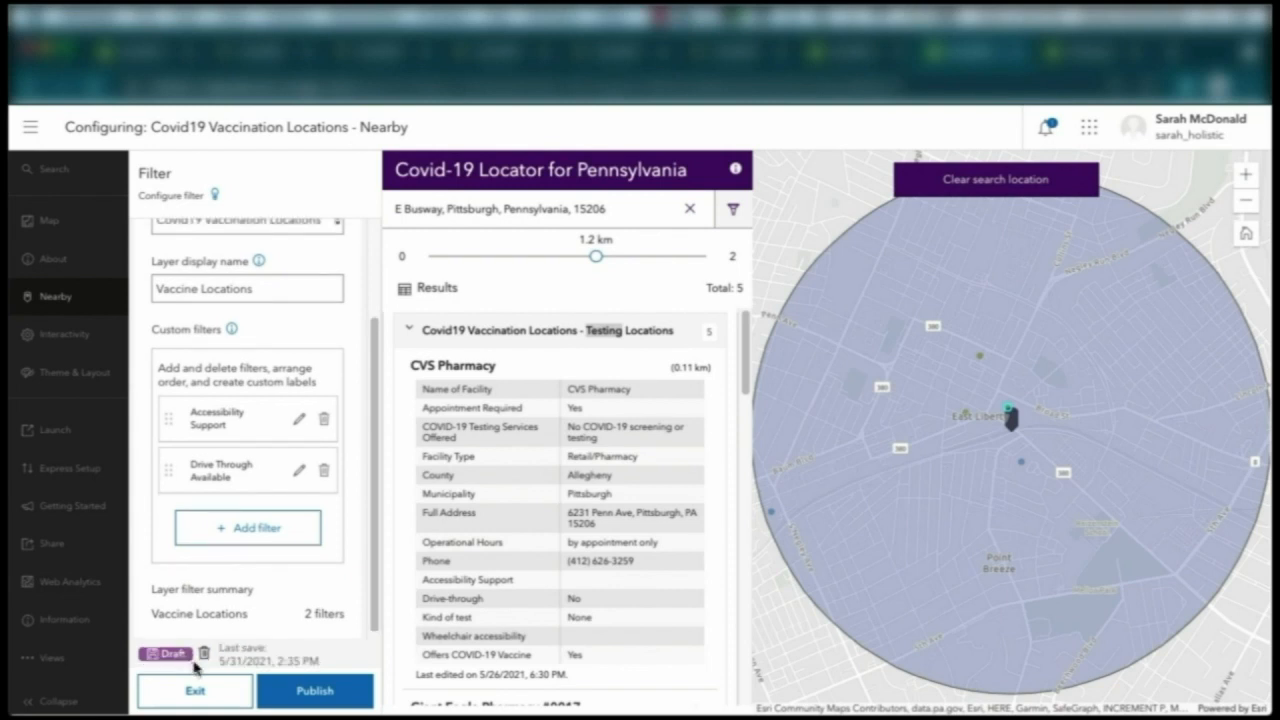
- Preview the selectable filters in the app, close the filter list, and open the Interactivity settings
click(729, 213)
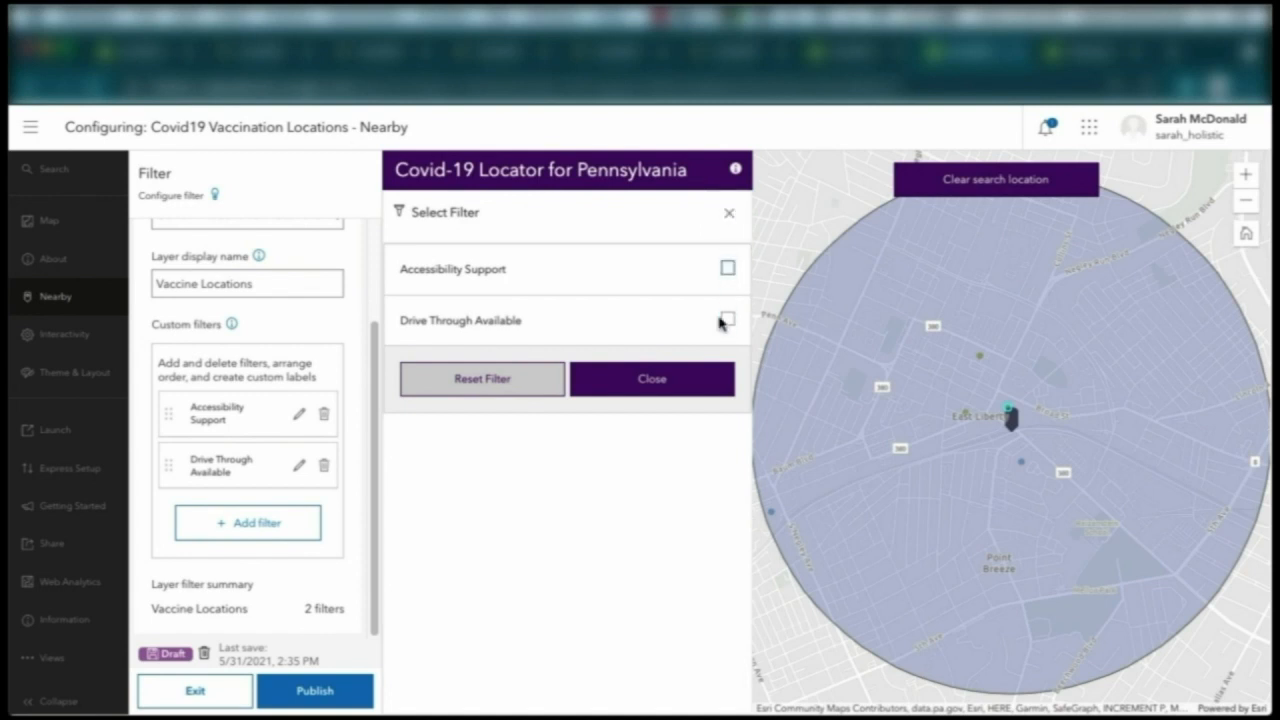
click(702, 392)
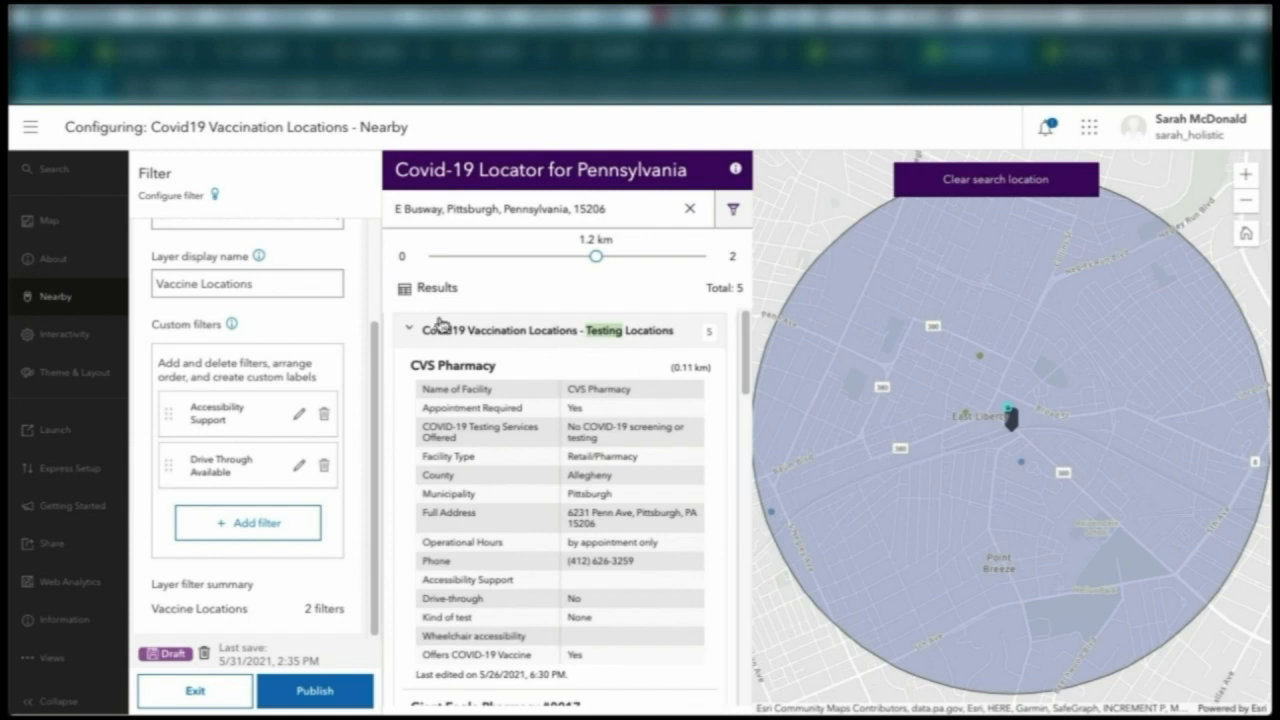
click(65, 342)
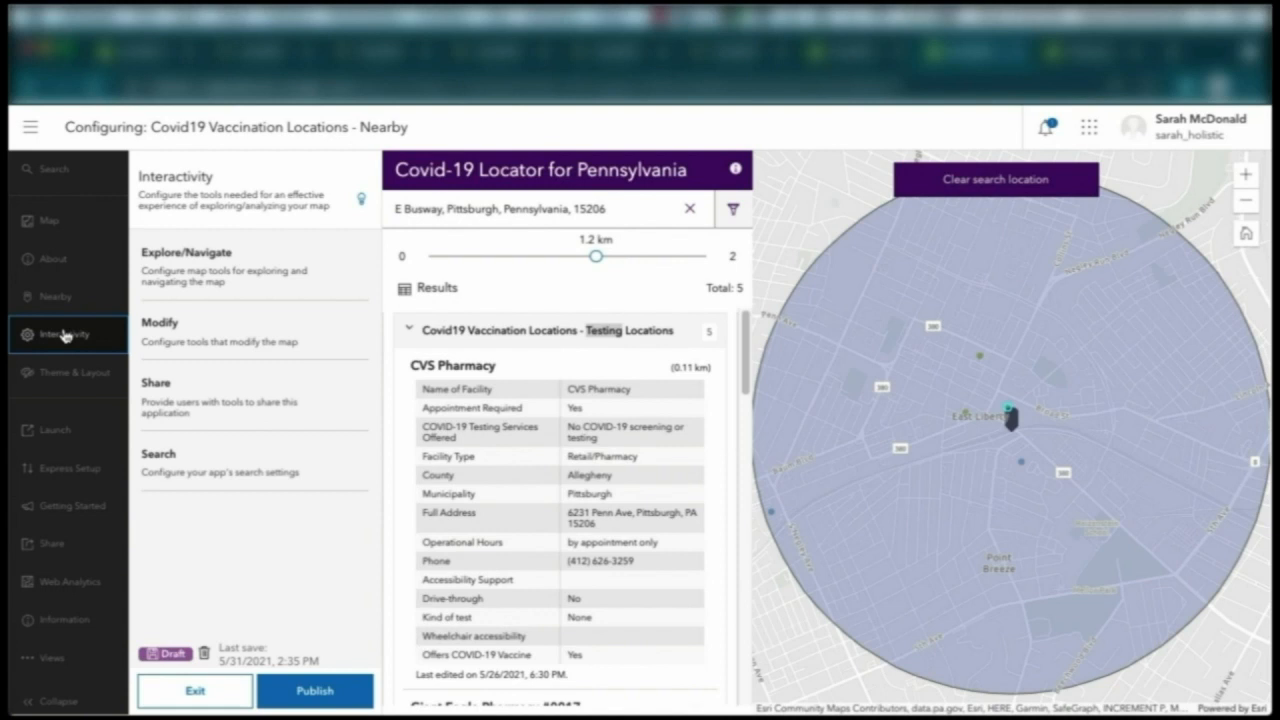
- Enable Bookmarks and the Navigation Boundary in the Explore/Navigate settings
click(228, 280)
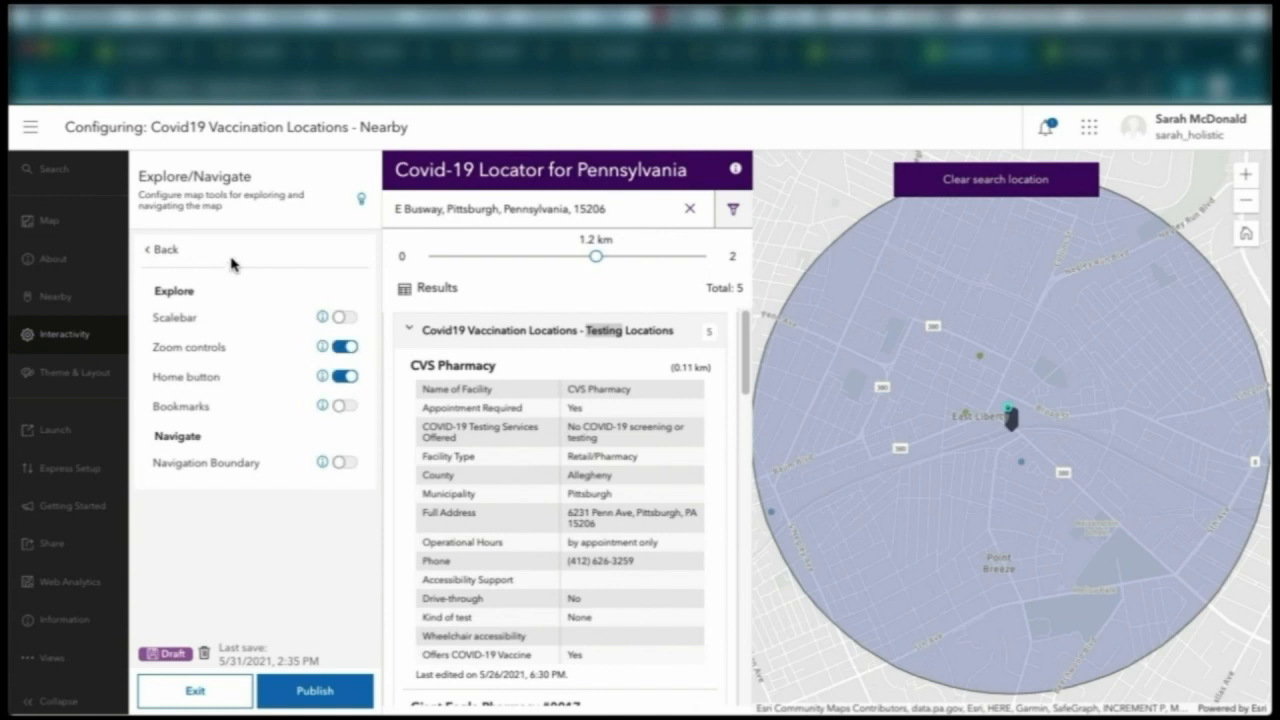
click(341, 406)
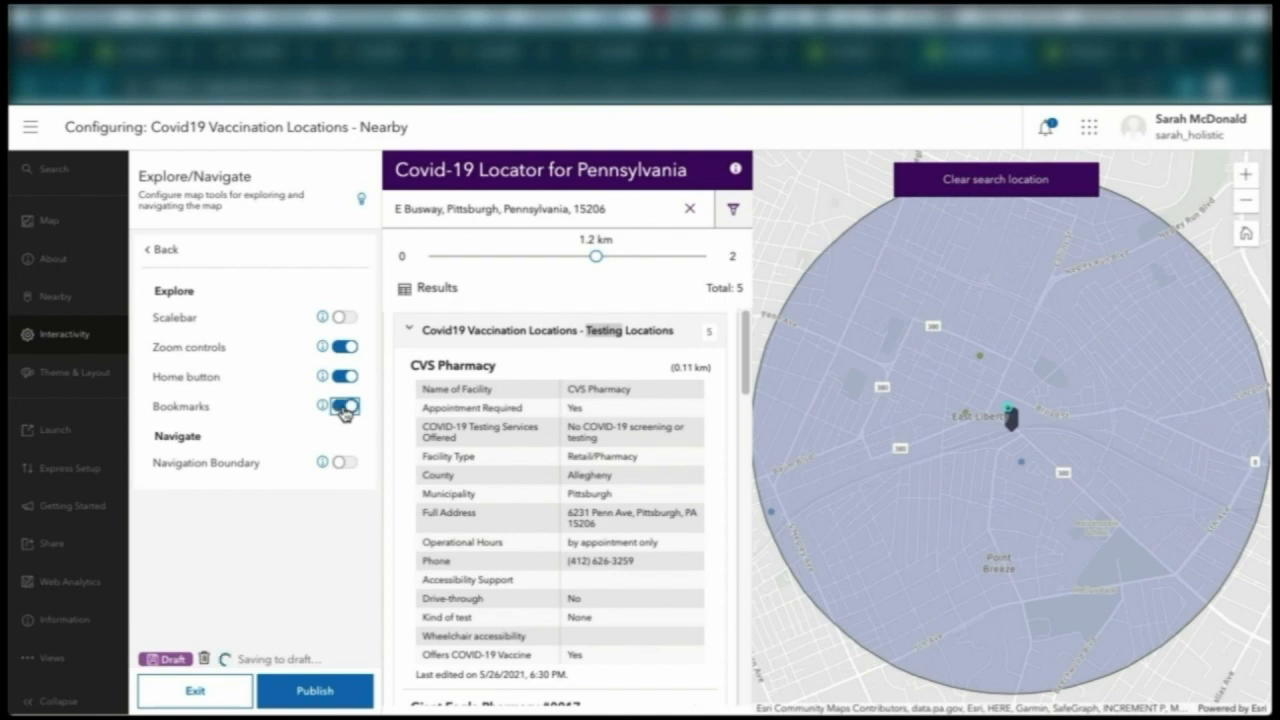
click(341, 464)
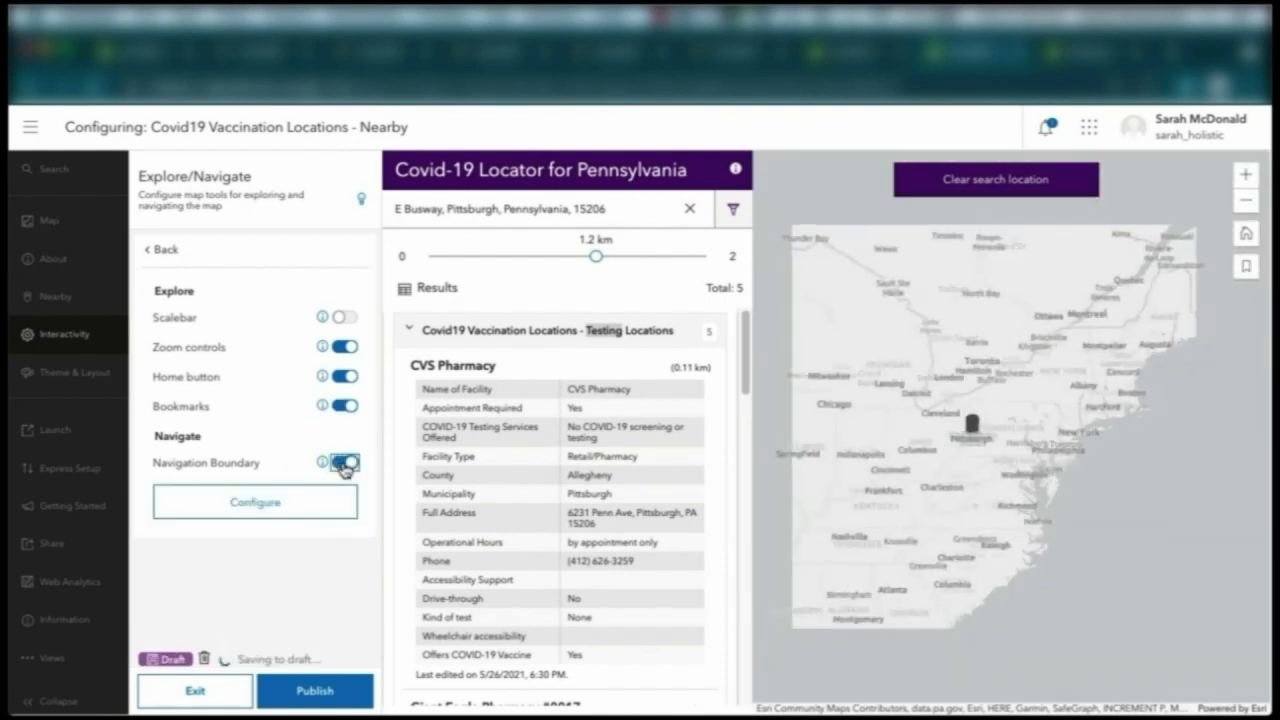
- Configure the navigation boundary's map scale range from States/Provinces (1:6,000,000) to Town (1:40,000)
click(284, 505)
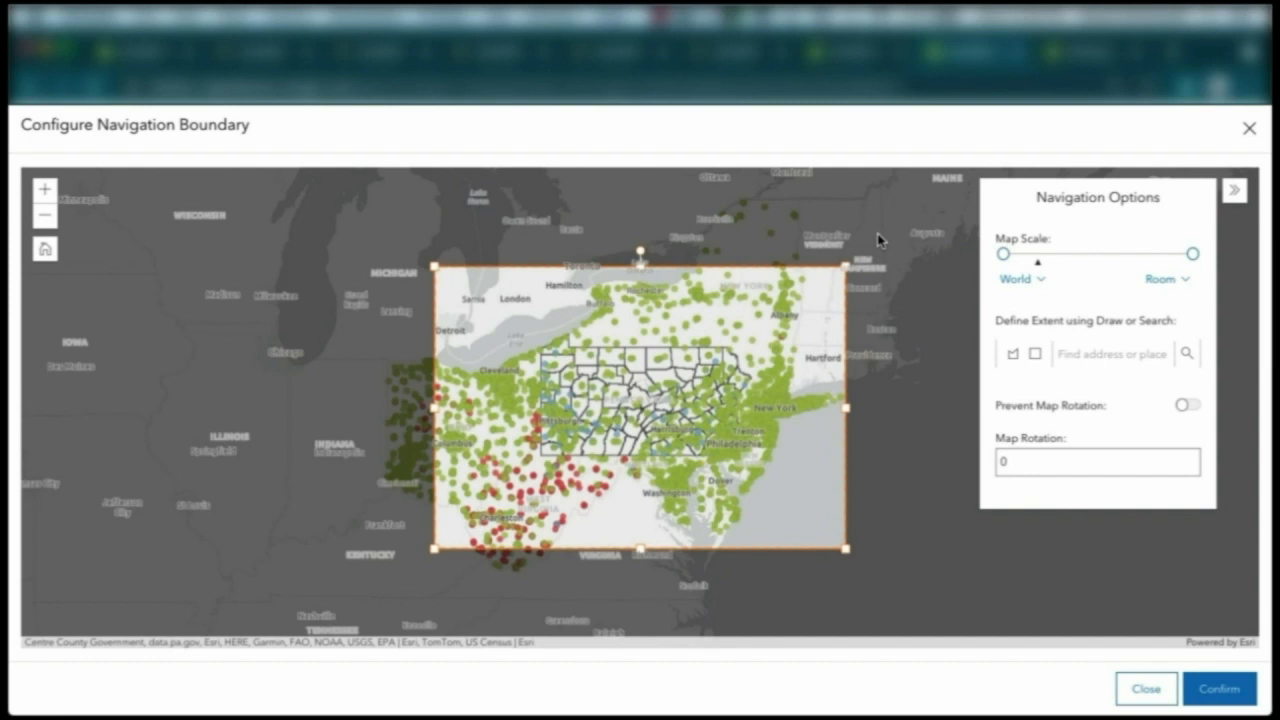
click(1044, 289)
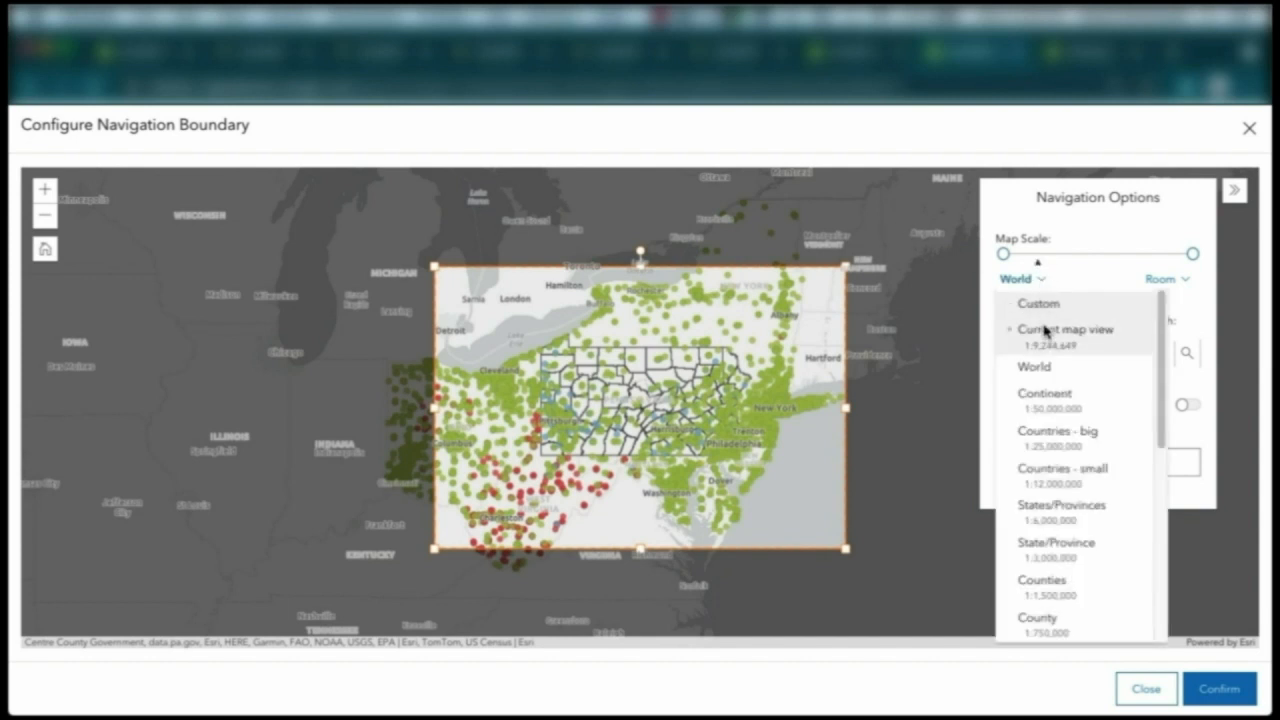
click(1072, 528)
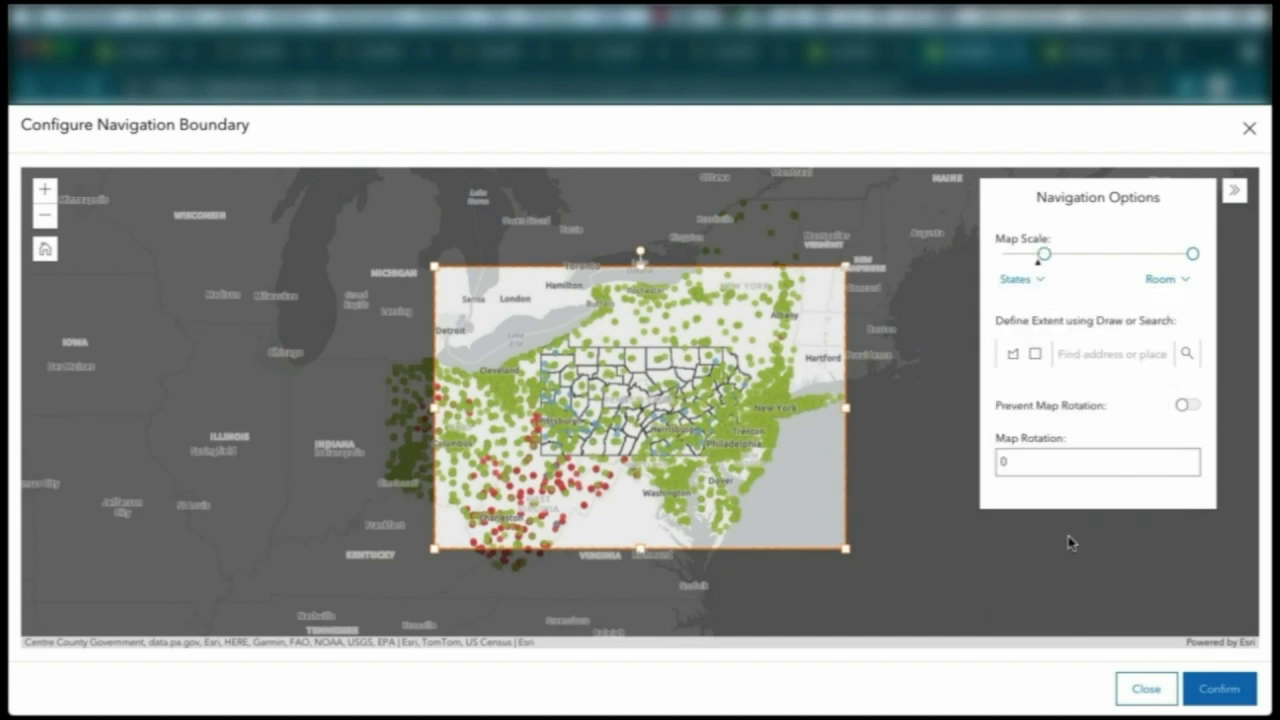
click(1183, 282)
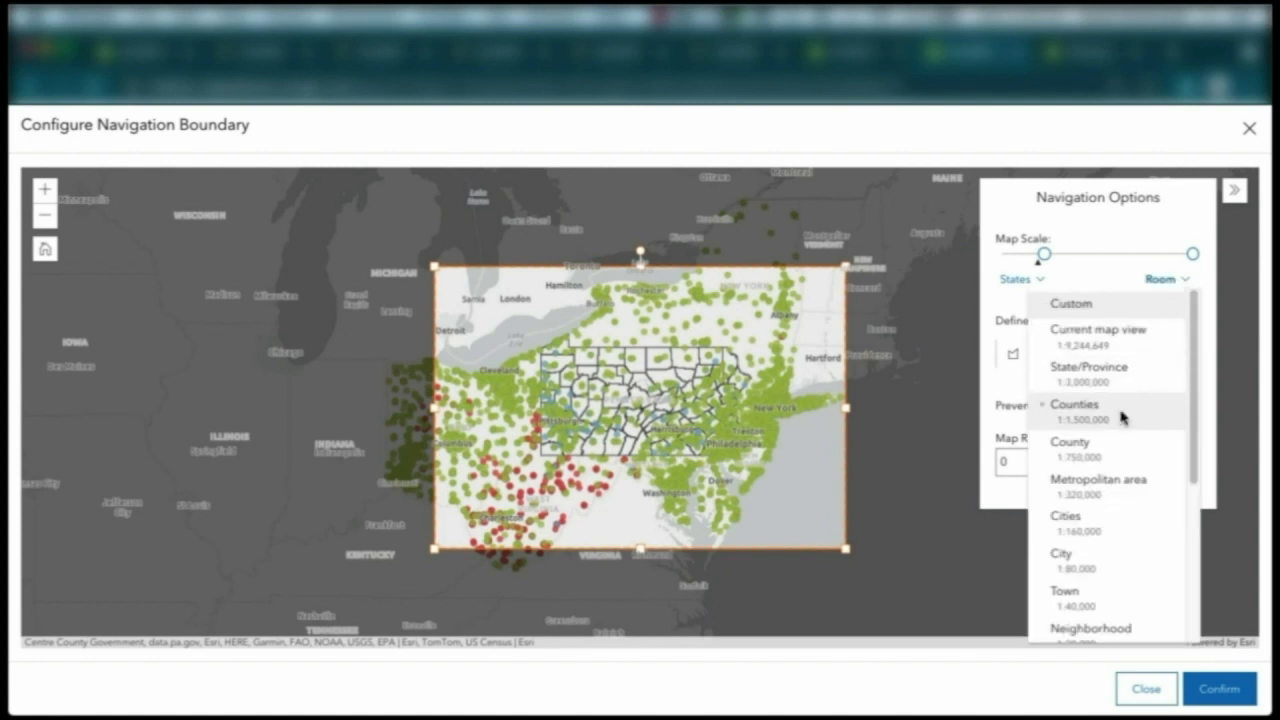
click(1100, 610)
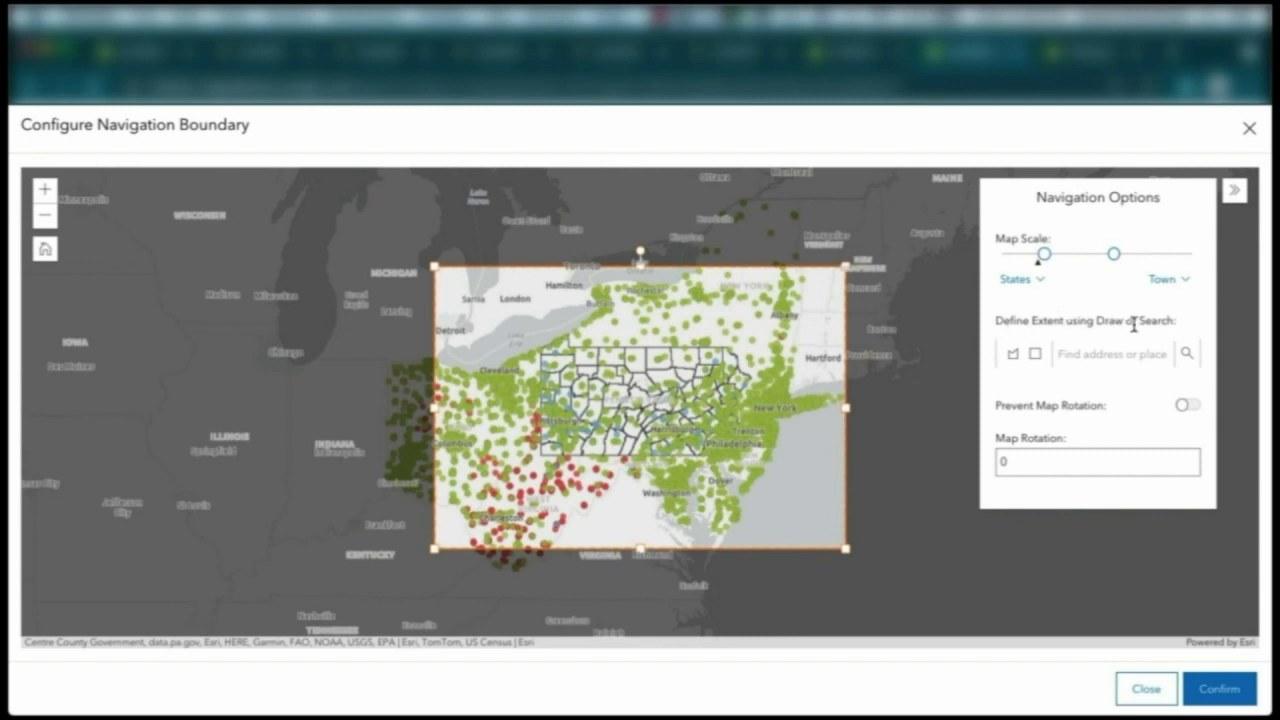
- Define the navigation extent by drawing a rectangle around Pennsylvania, and confirm the boundary
click(1035, 354)
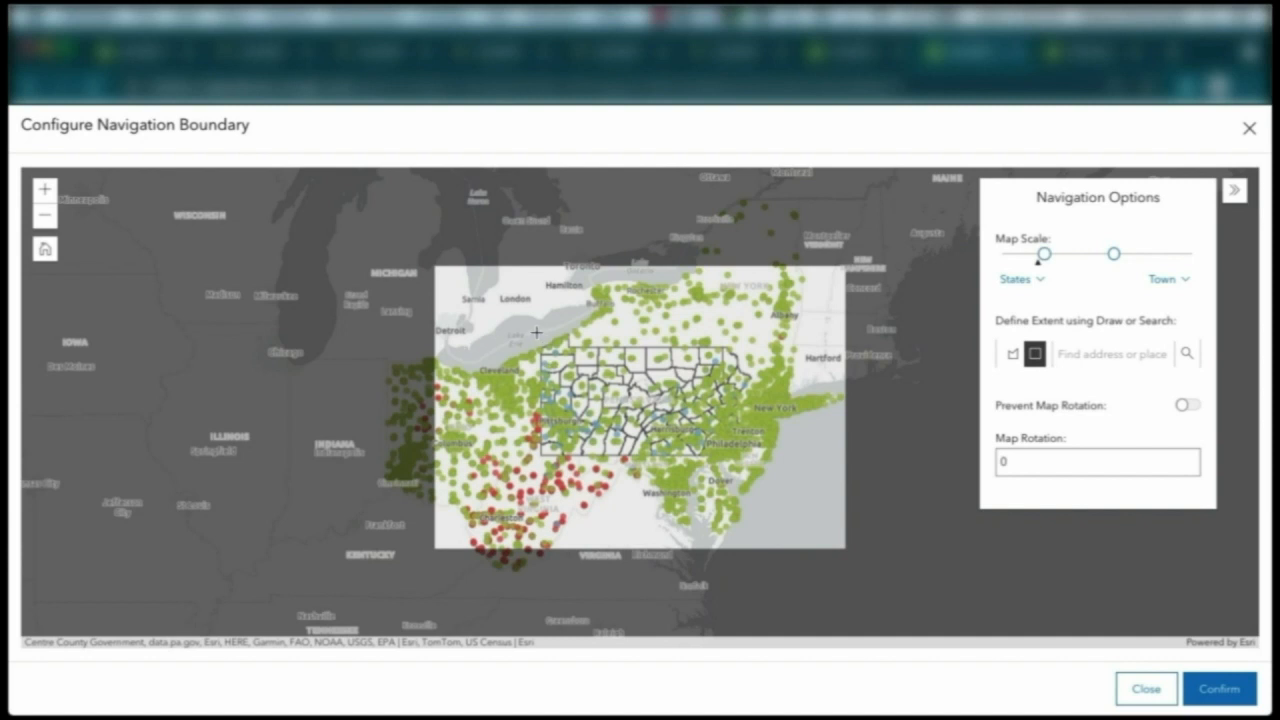
mouse_move(536, 326)
mouse_down()
mouse_move(600, 404)
mouse_move(715, 456)
mouse_move(775, 464)
mouse_move(750, 462)
mouse_up()
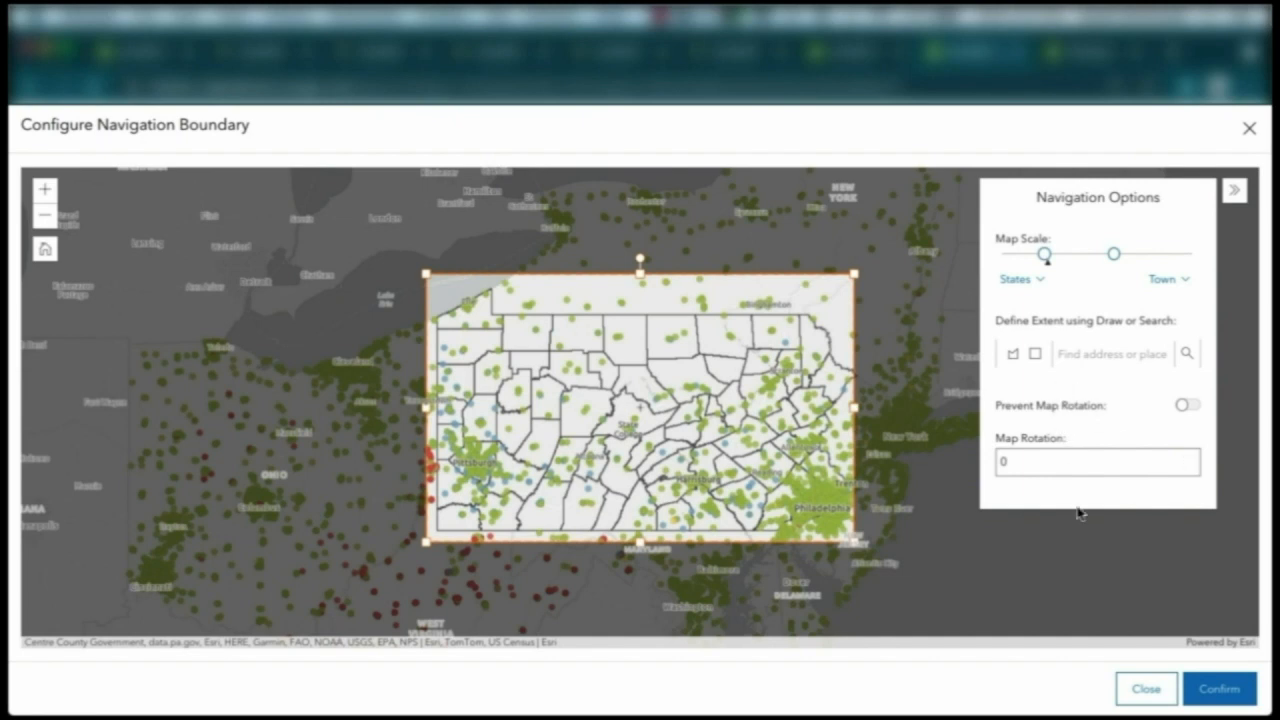
click(1218, 692)
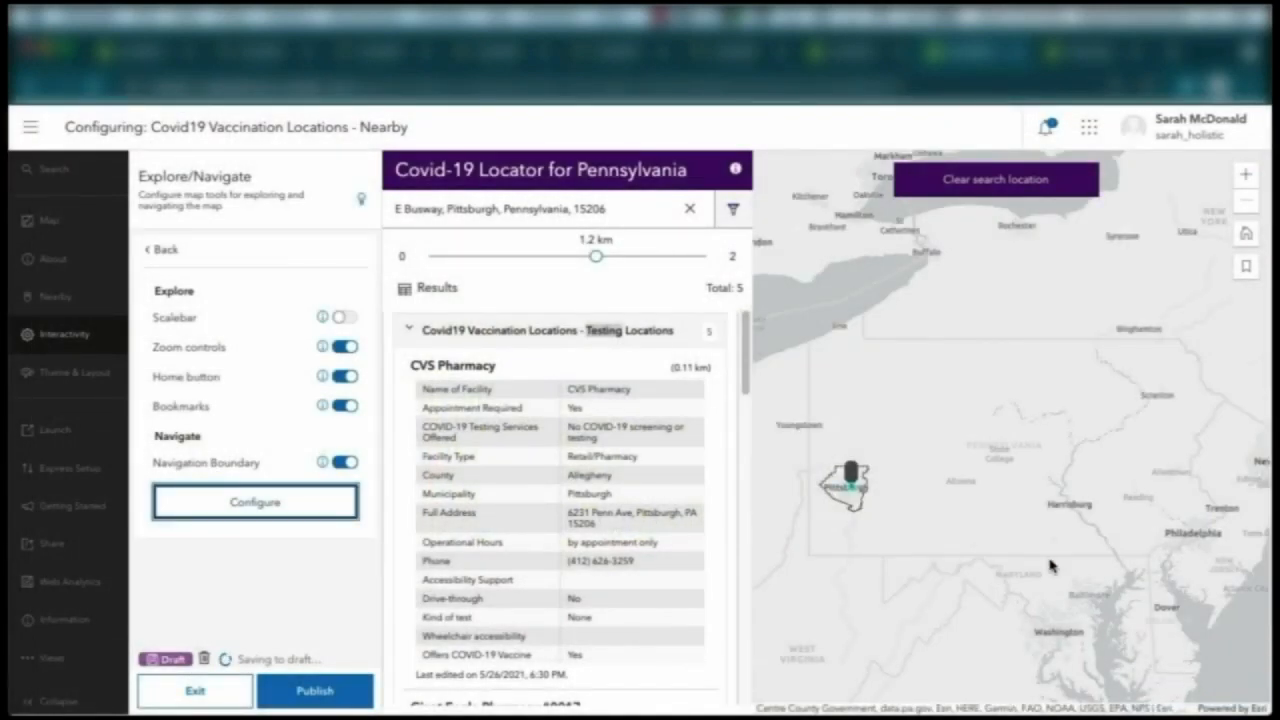
- Clear the search location and test the navigation limits in the map by panning and zooming in to Pittsburgh
click(951, 172)
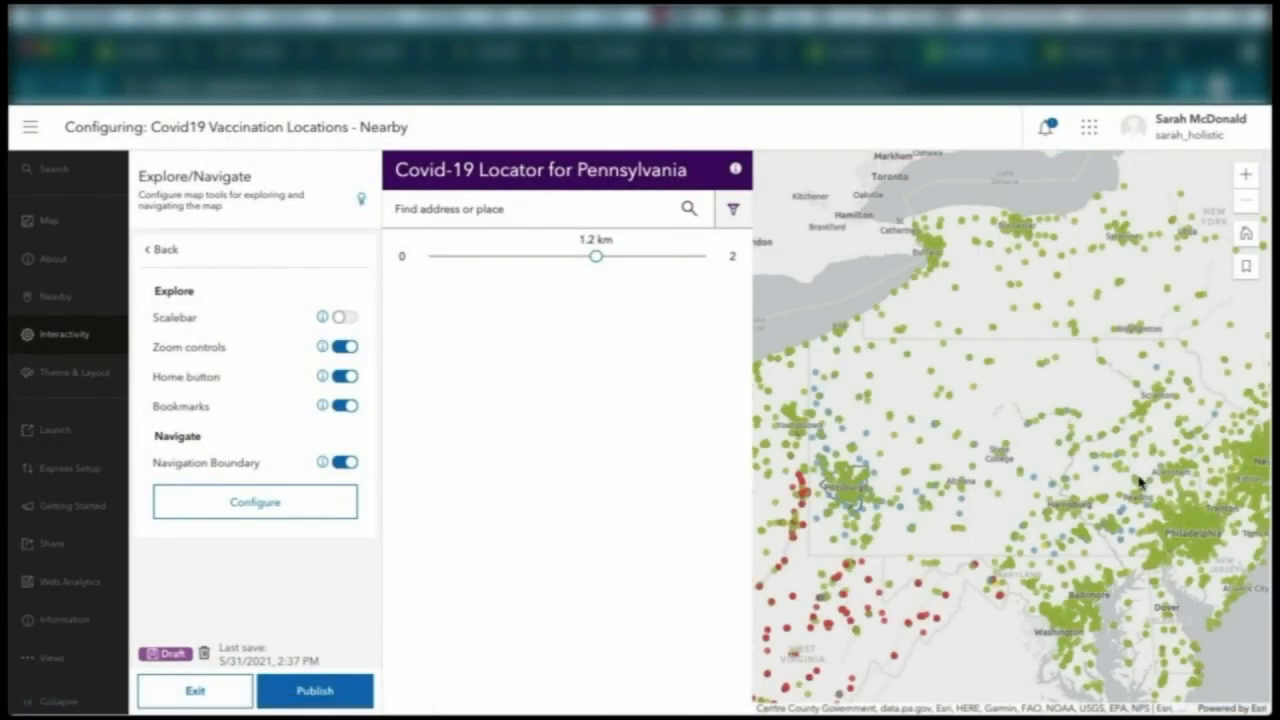
drag(1070, 404, 936, 485)
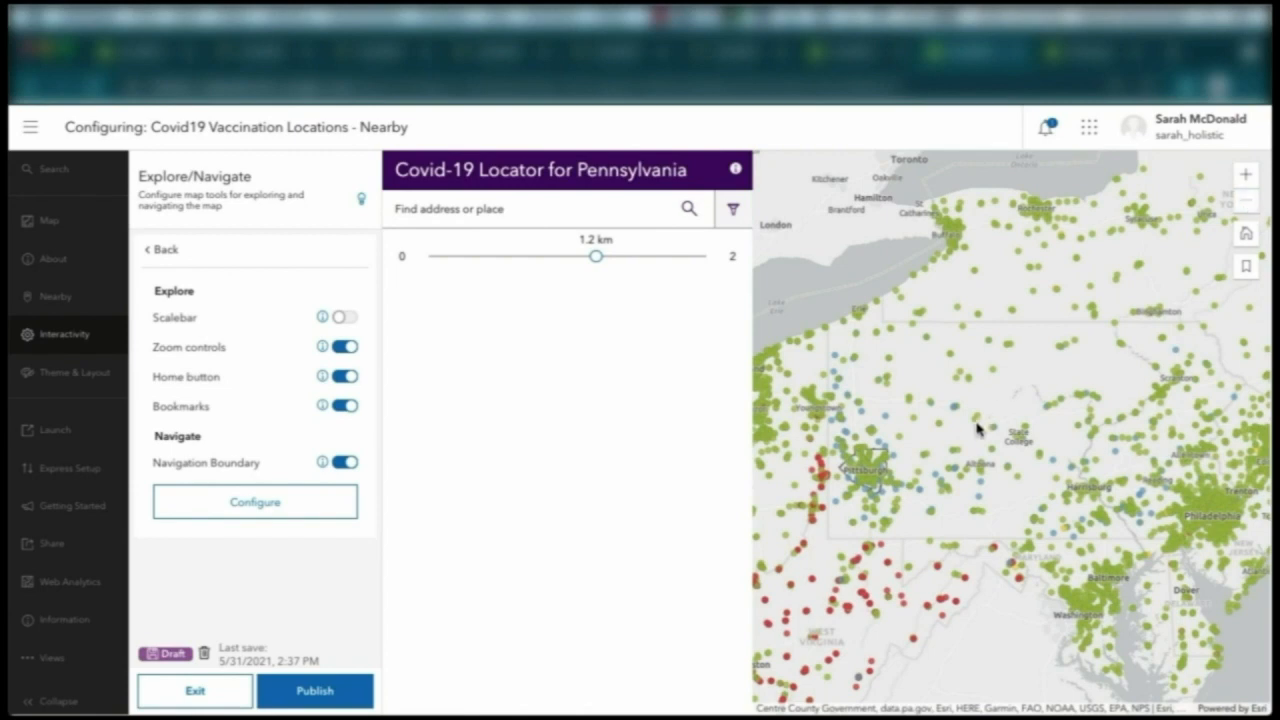
scroll(952, 442, up, 3)
scroll(776, 501, up, 3)
scroll(780, 501, up, 5)
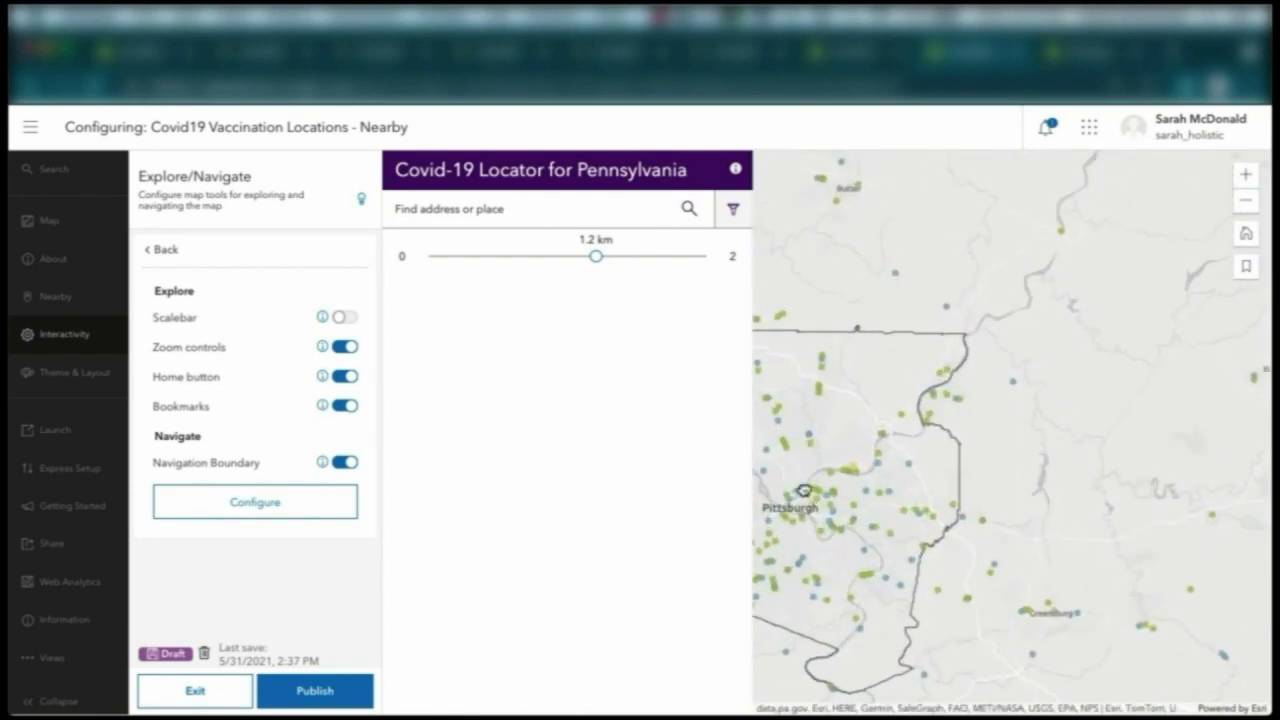
drag(797, 493, 960, 437)
scroll(887, 473, up, 3)
scroll(945, 453, up, 4)
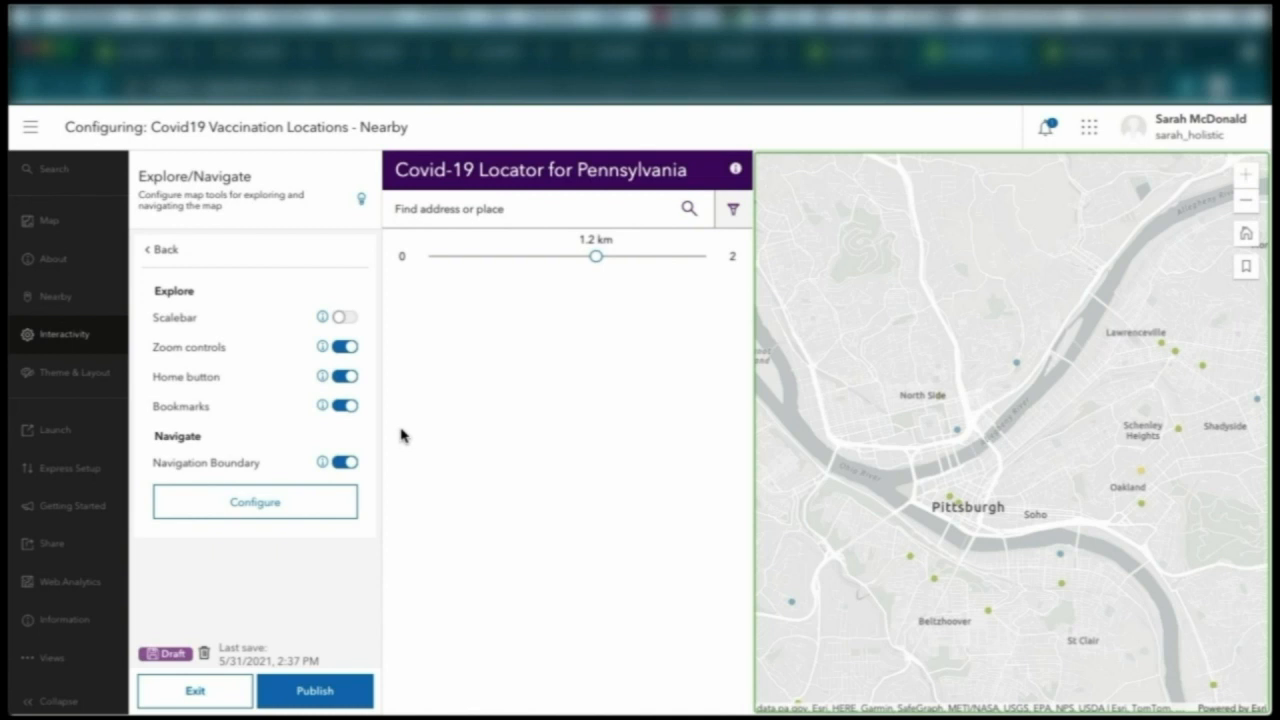
- Find the Legend option by searching the settings for "legend", enable it, and make the legend open when the app loads
click(60, 172)
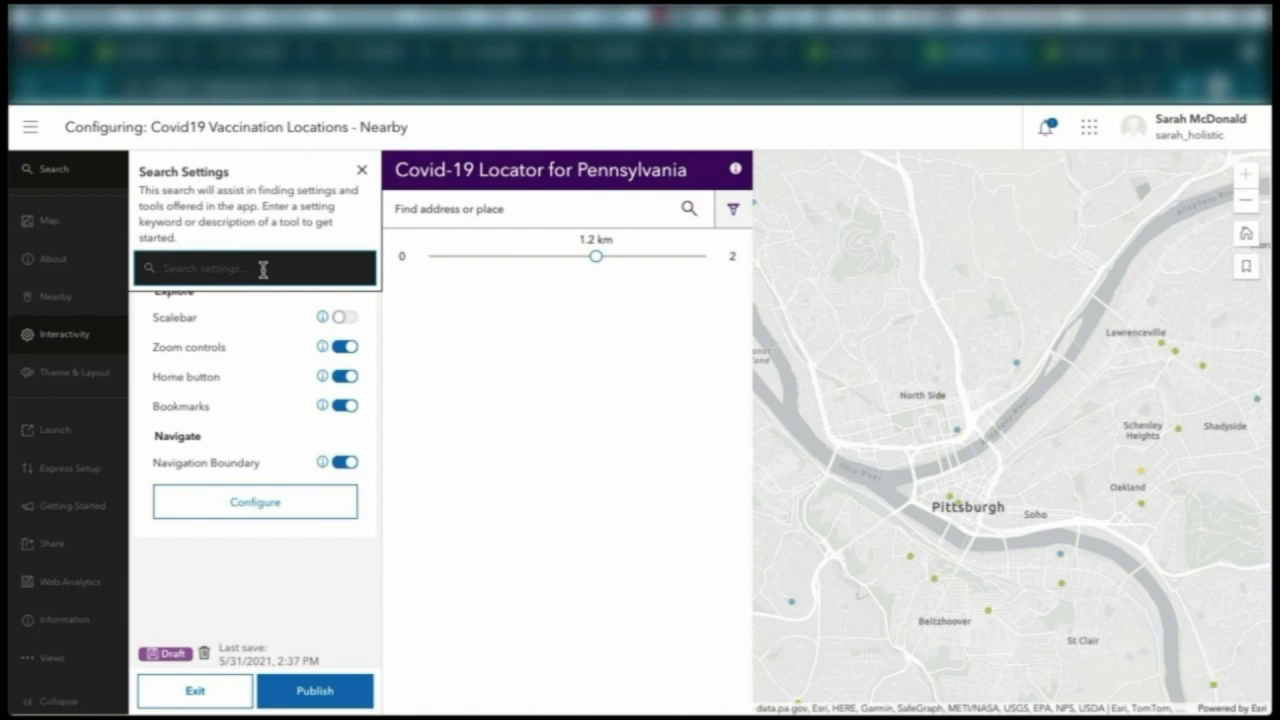
text(legend)
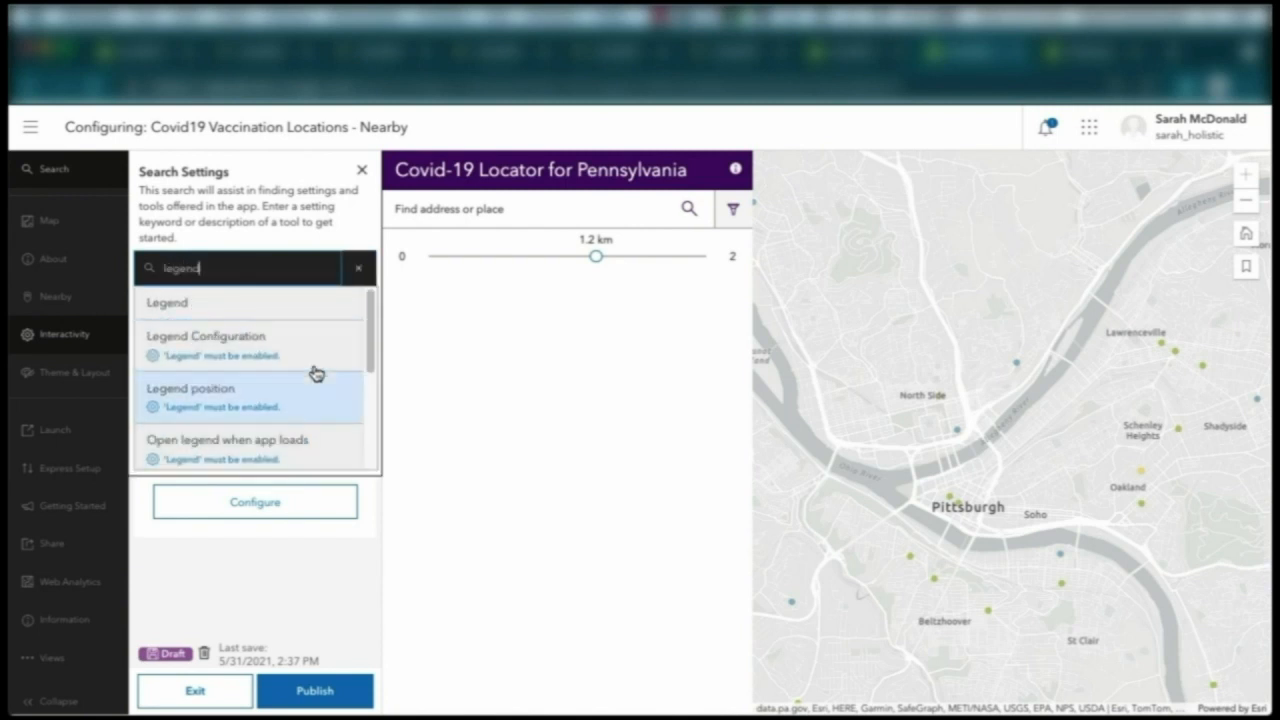
click(233, 304)
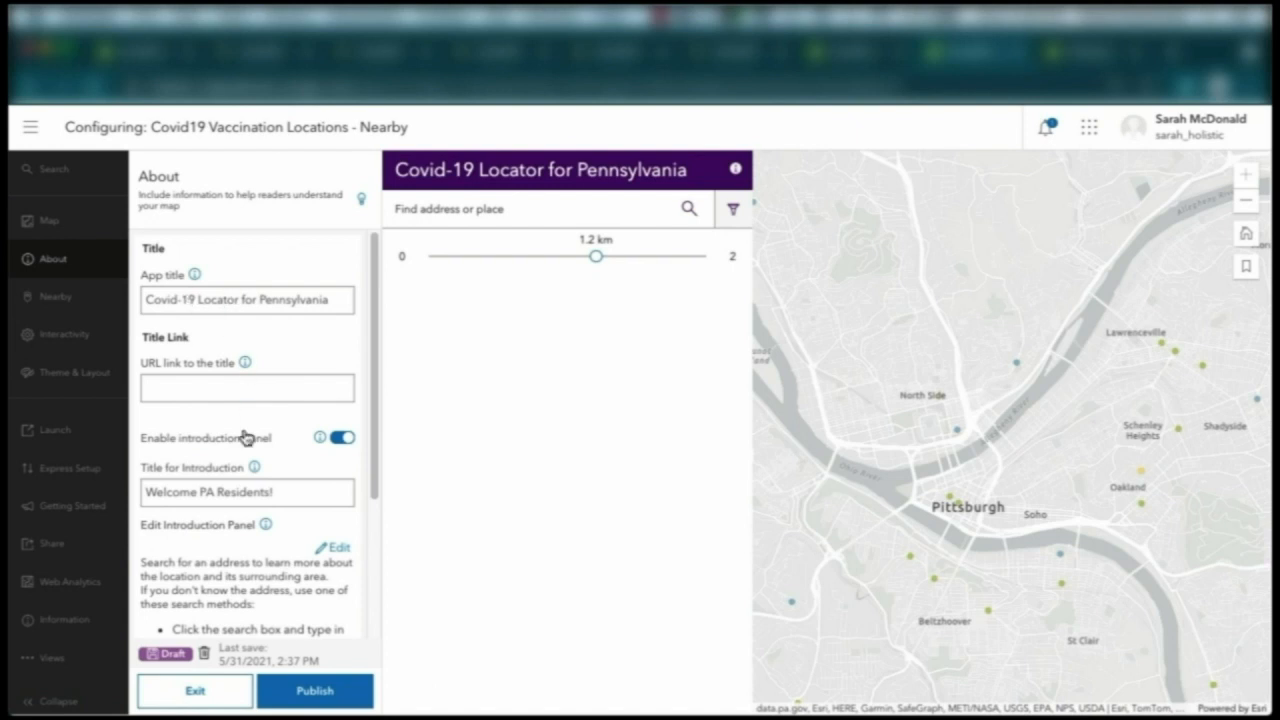
scroll(247, 460, down, 3)
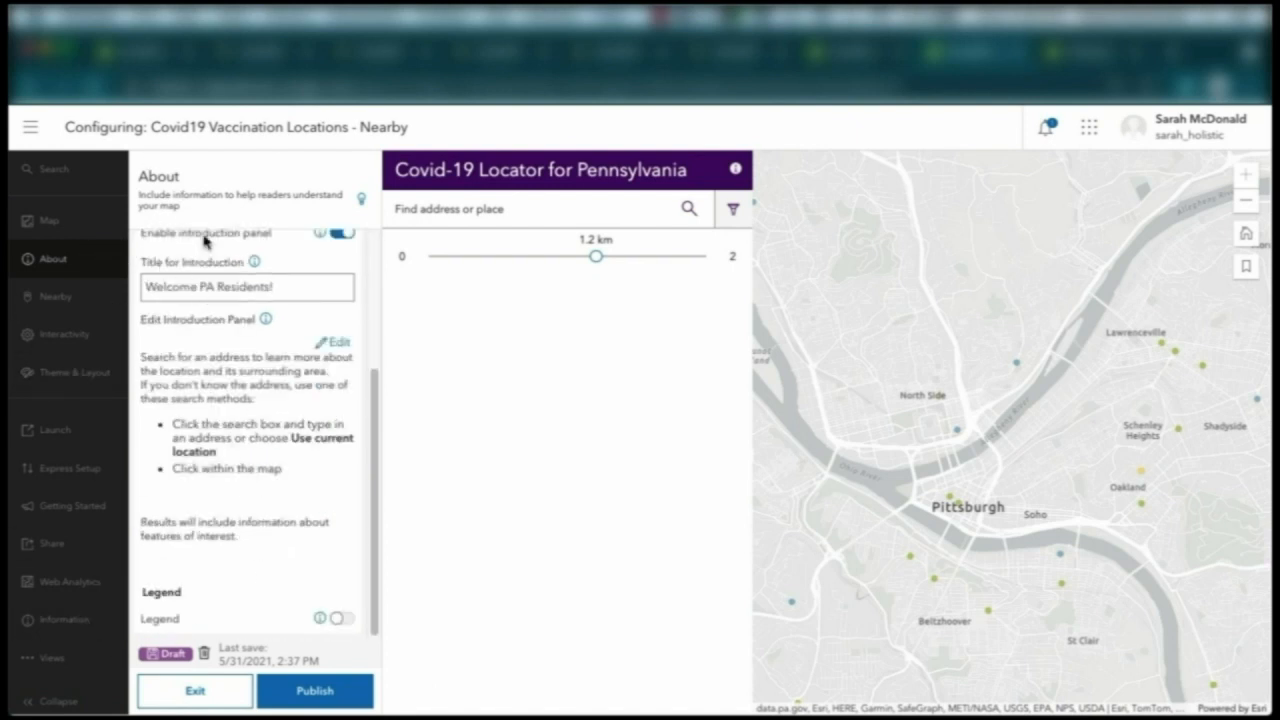
click(338, 620)
scroll(309, 583, down, 1)
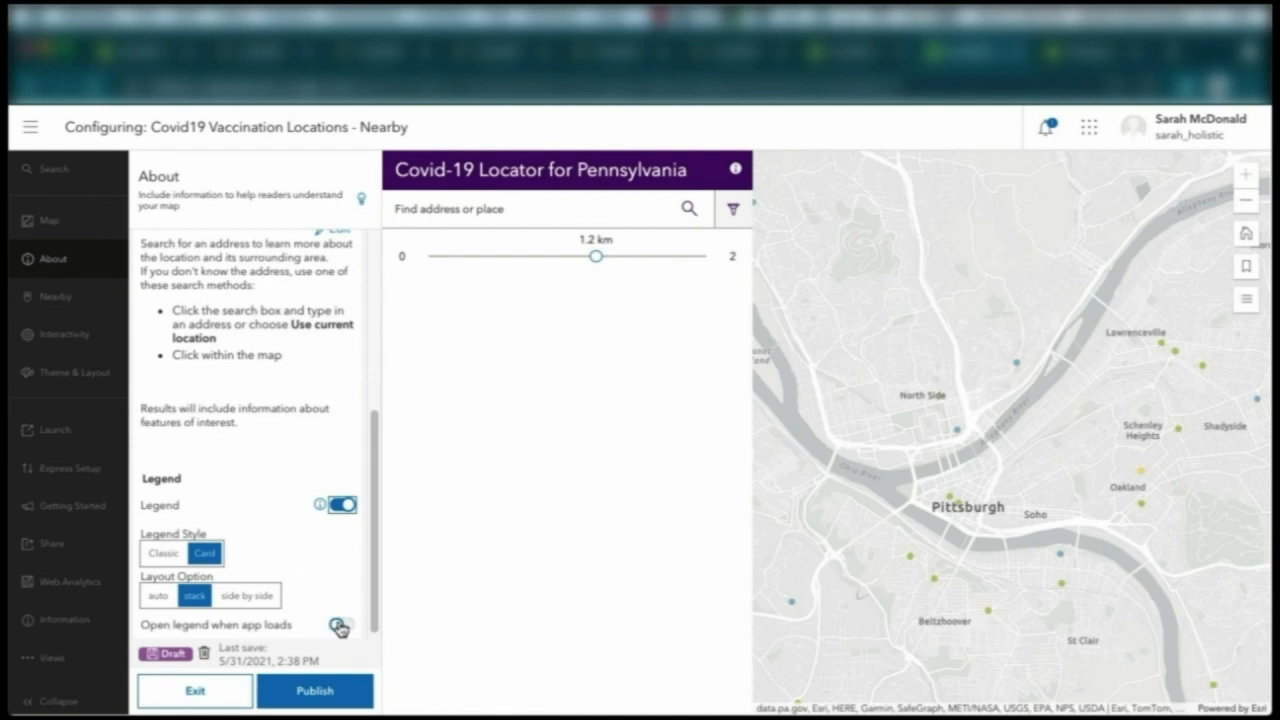
click(339, 625)
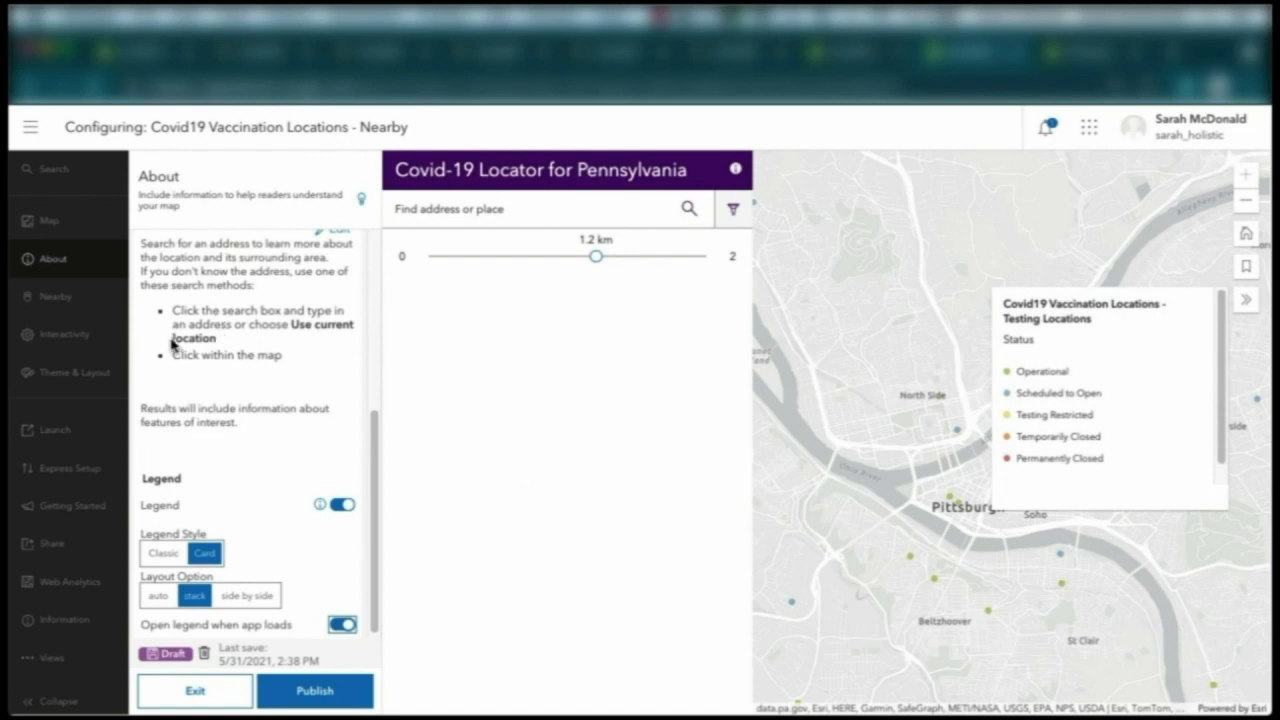
- Turn off the shared theme in the Theme & Layout settings and select the Dark theme
click(71, 372)
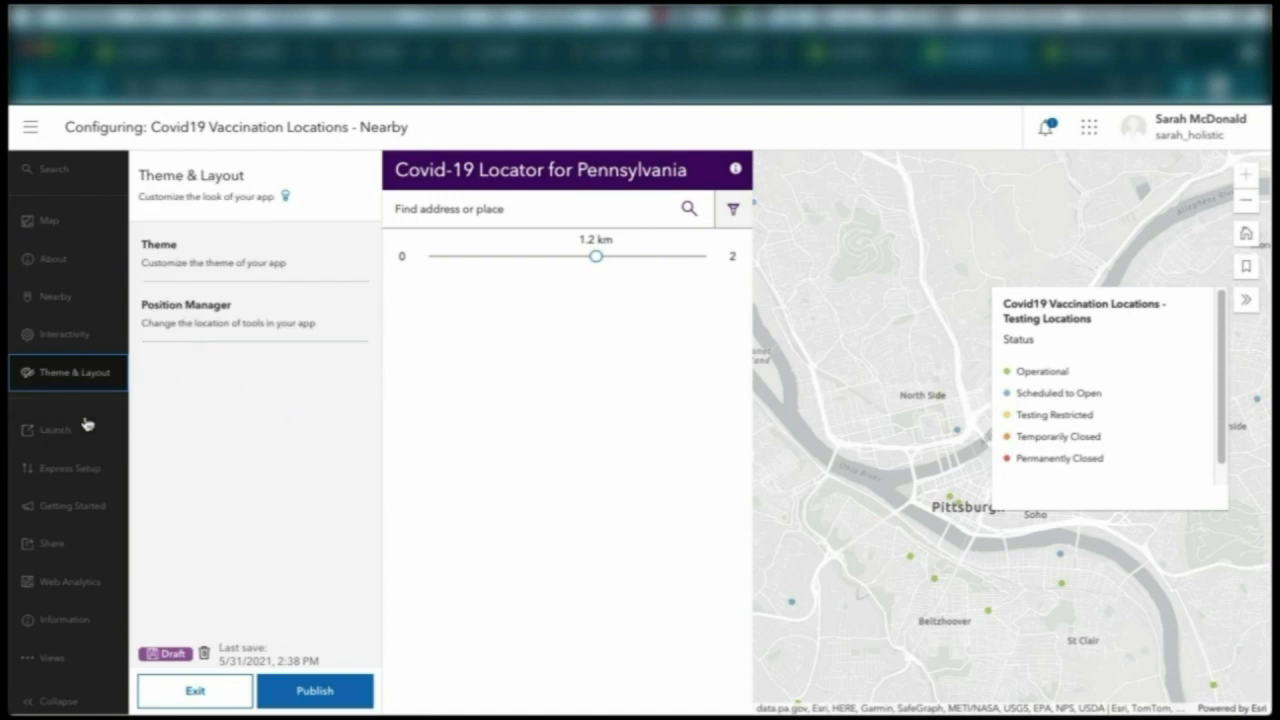
click(213, 242)
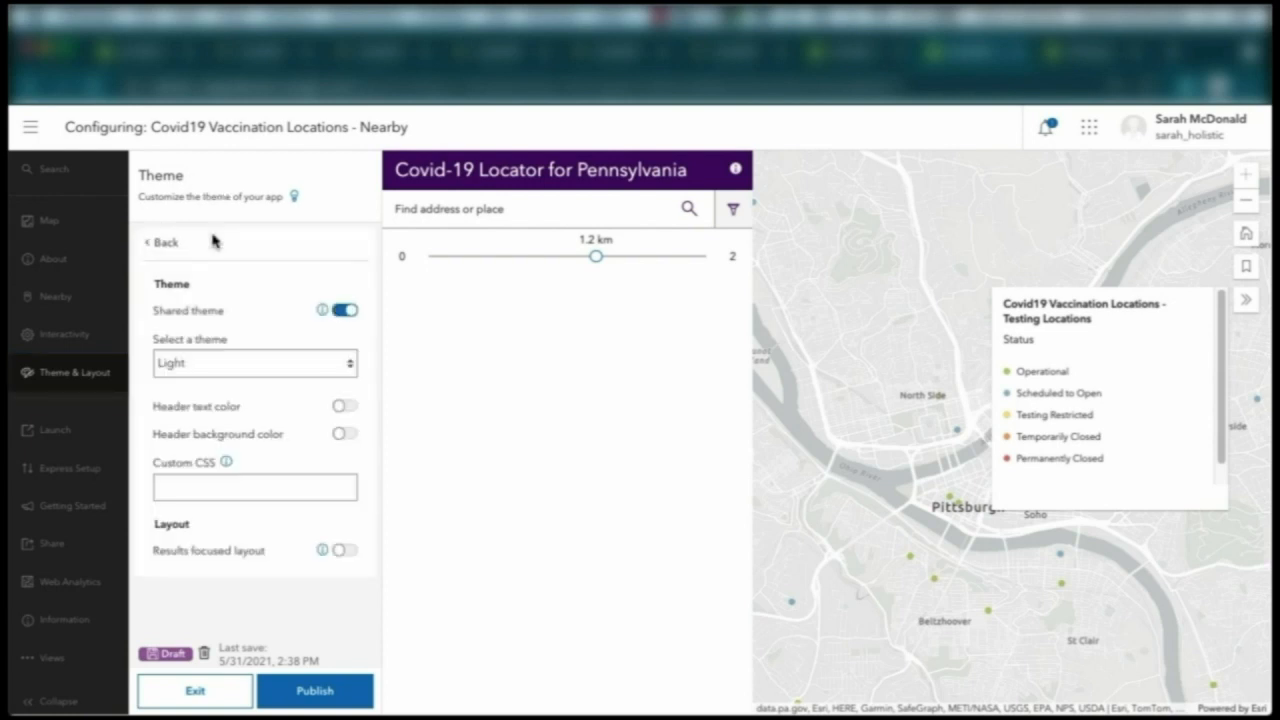
click(346, 312)
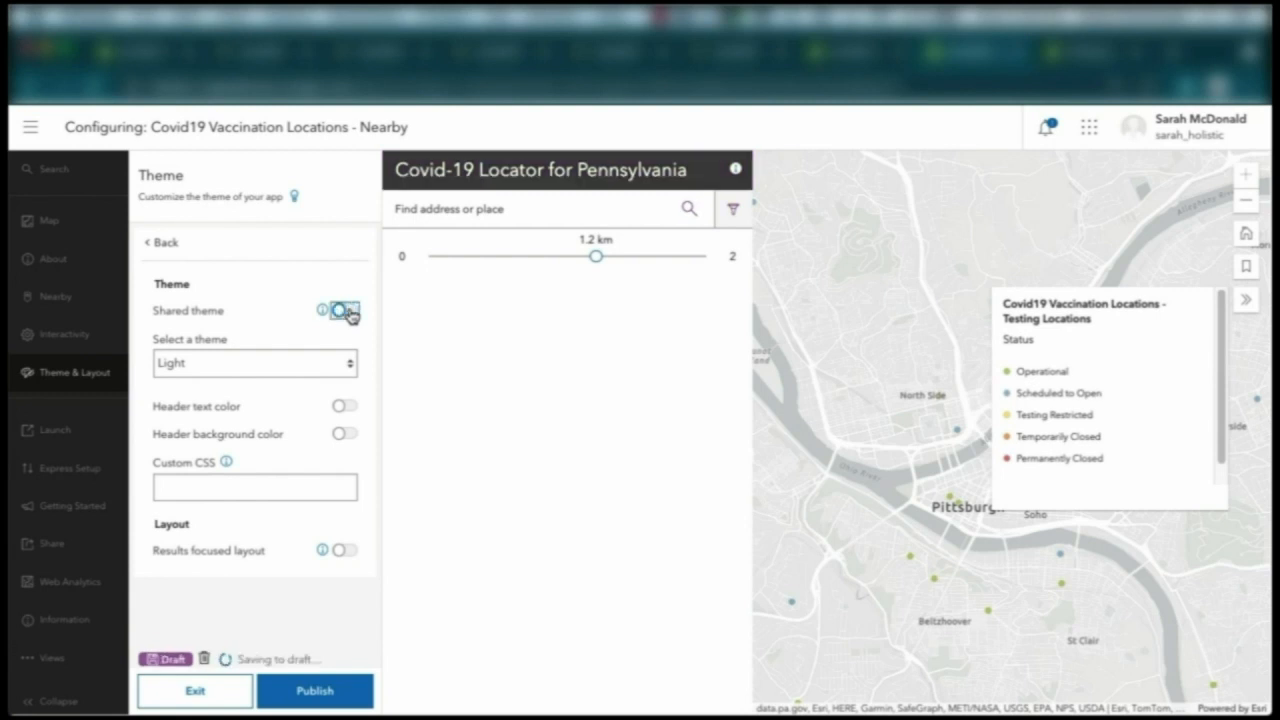
click(325, 367)
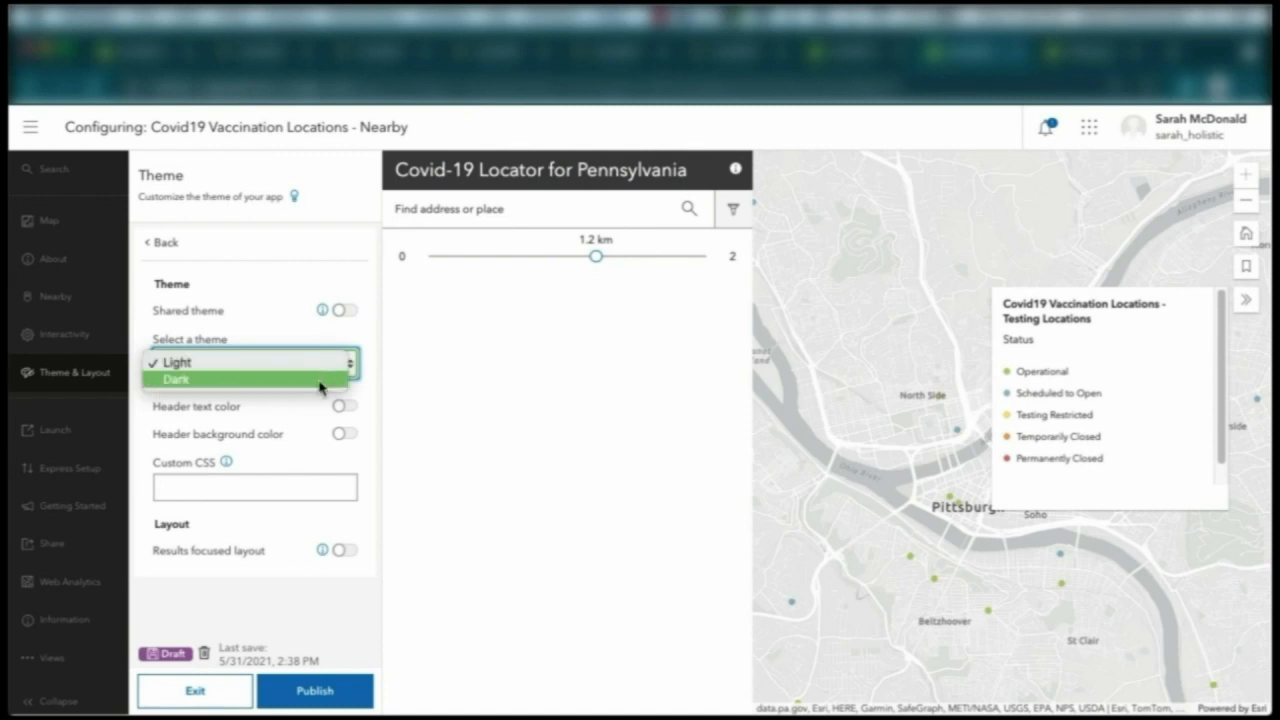
click(320, 382)
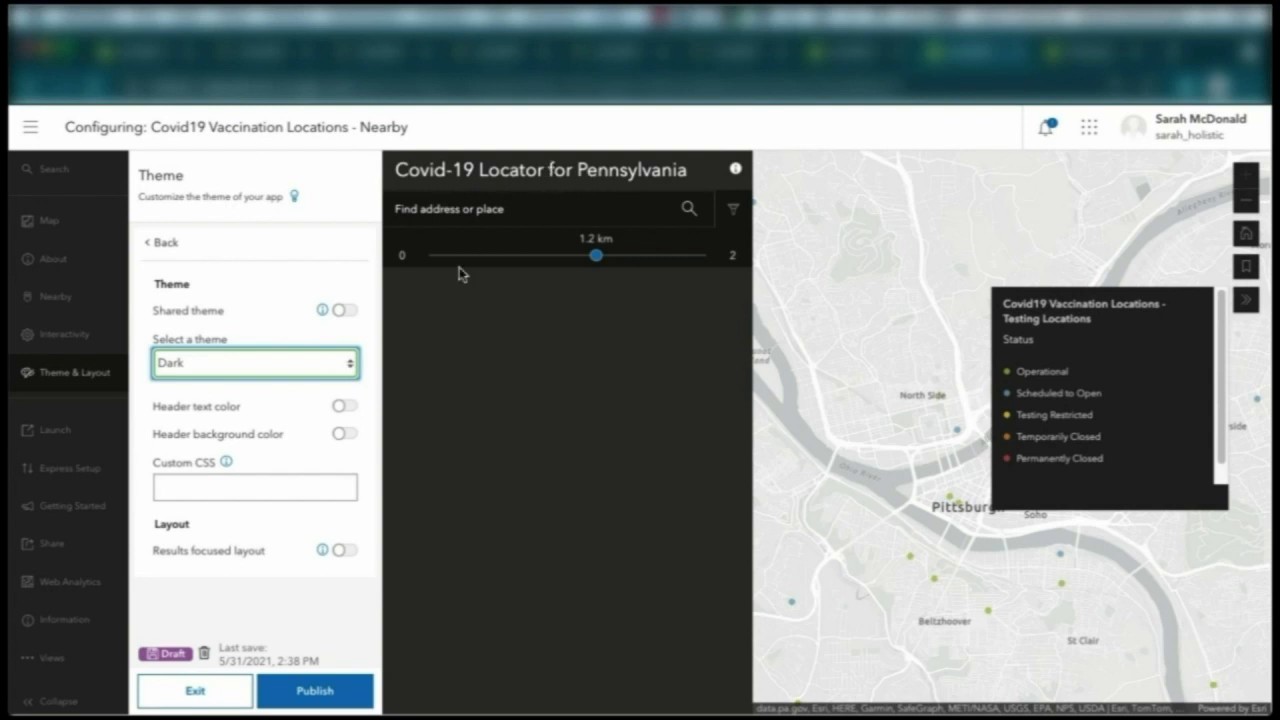
- Enable a custom header background color and header text color, keeping the default colors
click(341, 435)
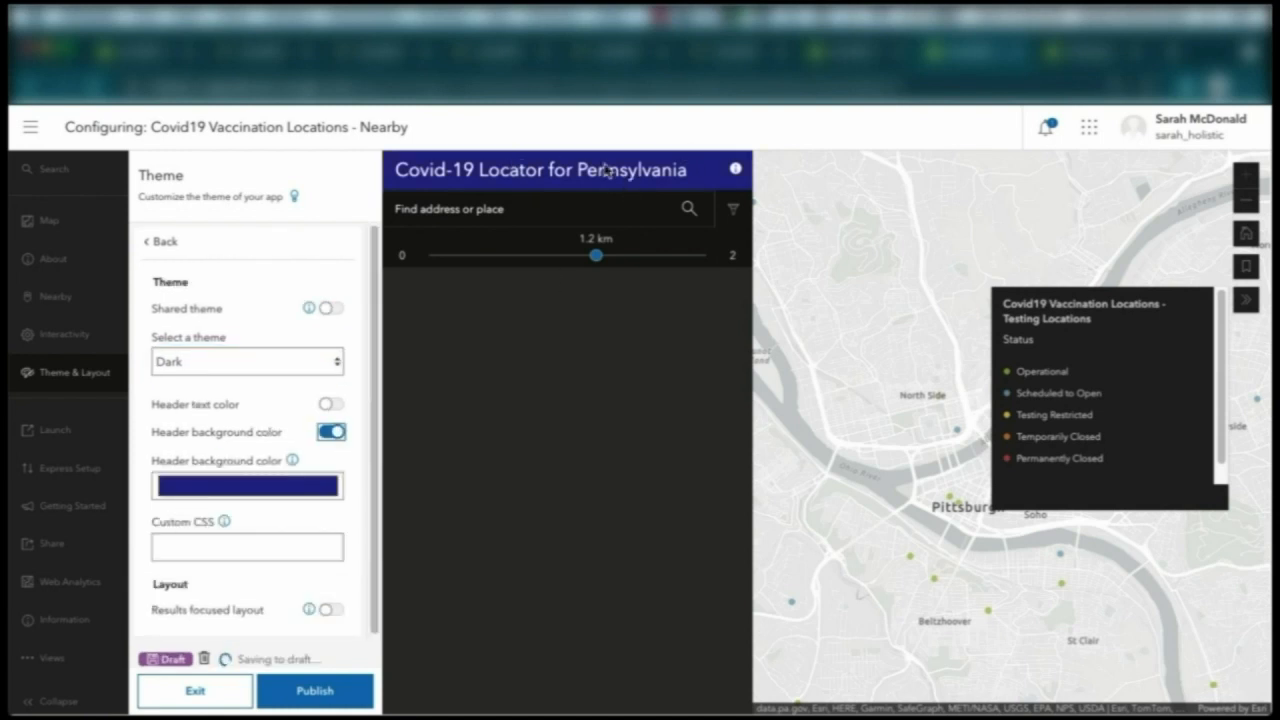
click(330, 405)
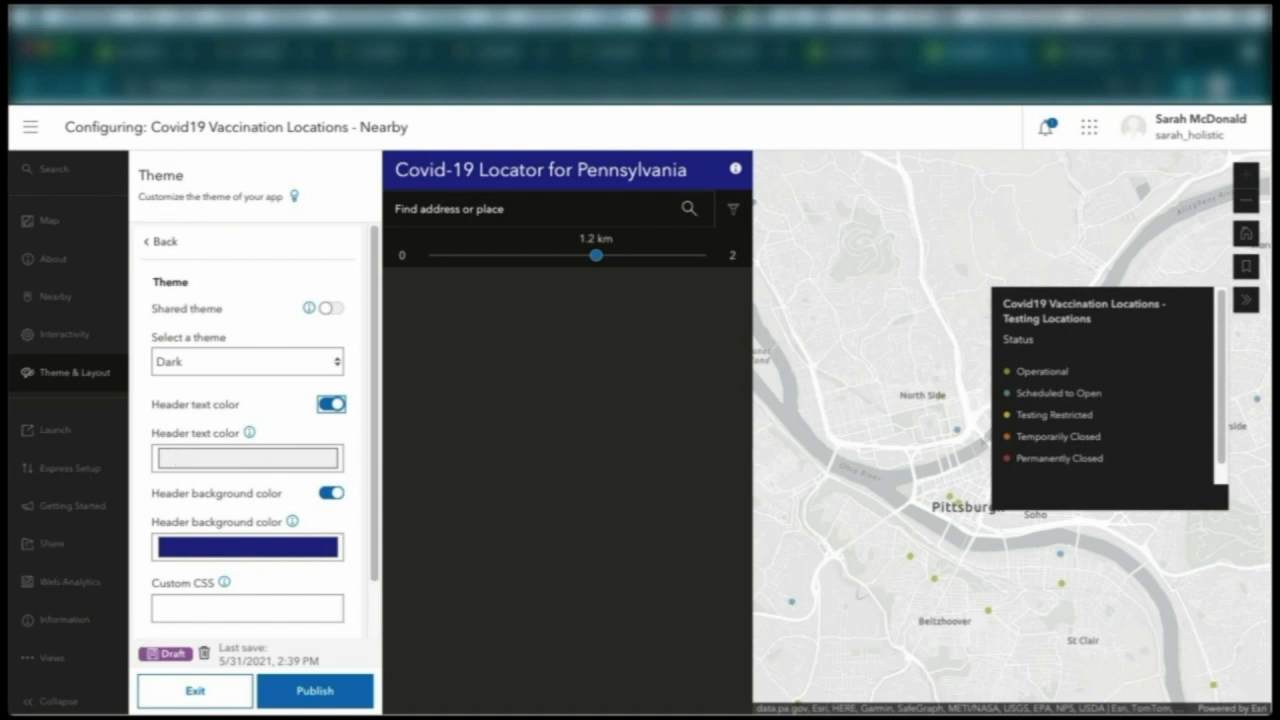
click(660, 15)
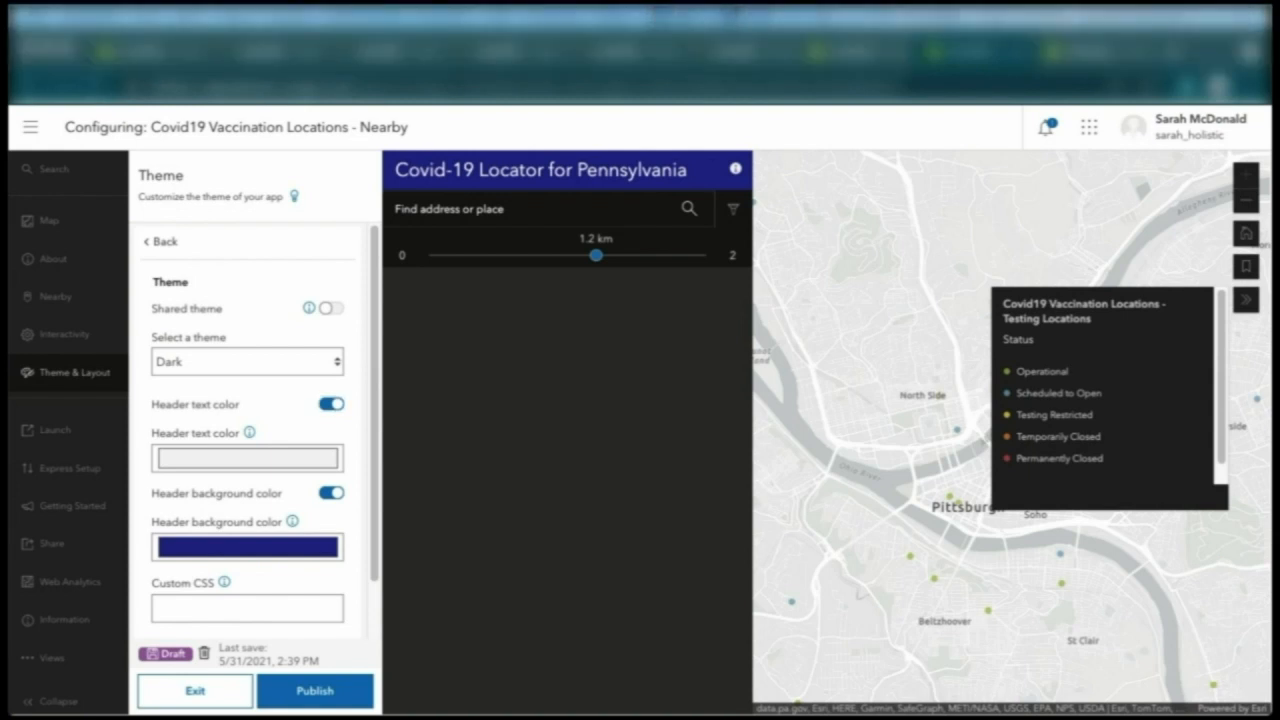
- Open the Web Analytics settings and paste the Google Analytics tracking ID
click(56, 584)
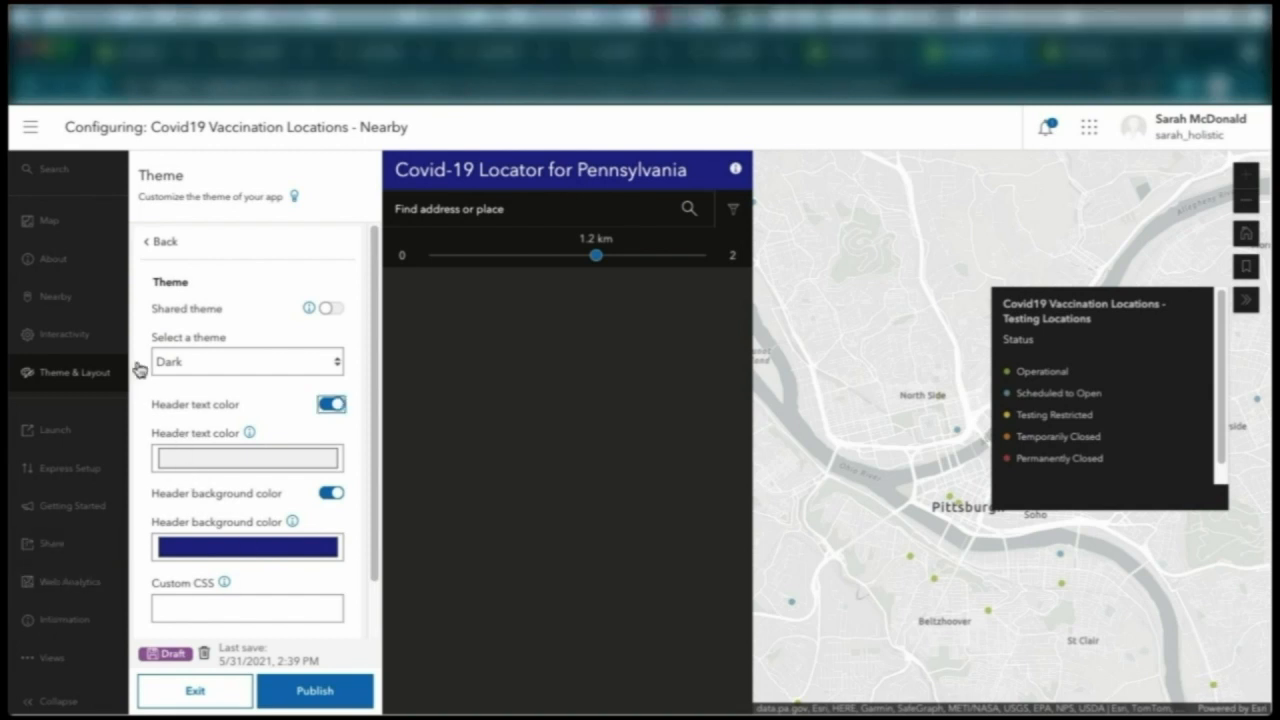
click(86, 588)
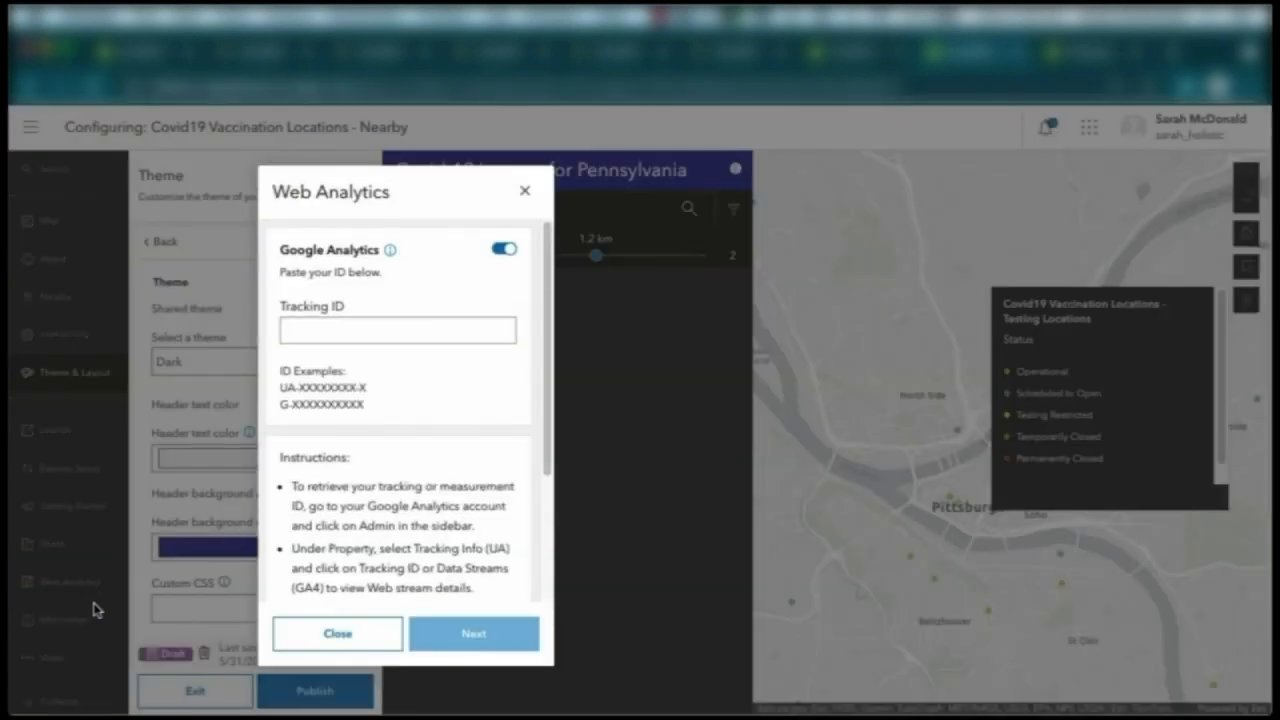
click(351, 327)
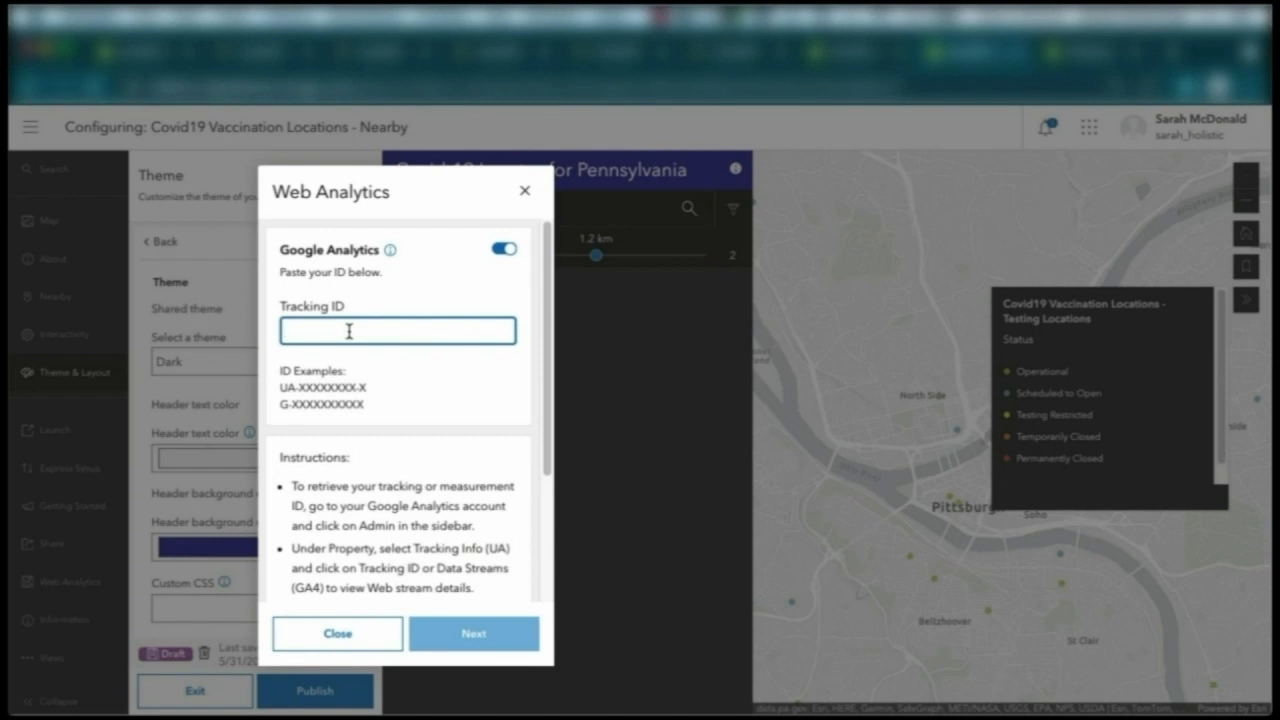
key(ctrl+v)
click(413, 419)
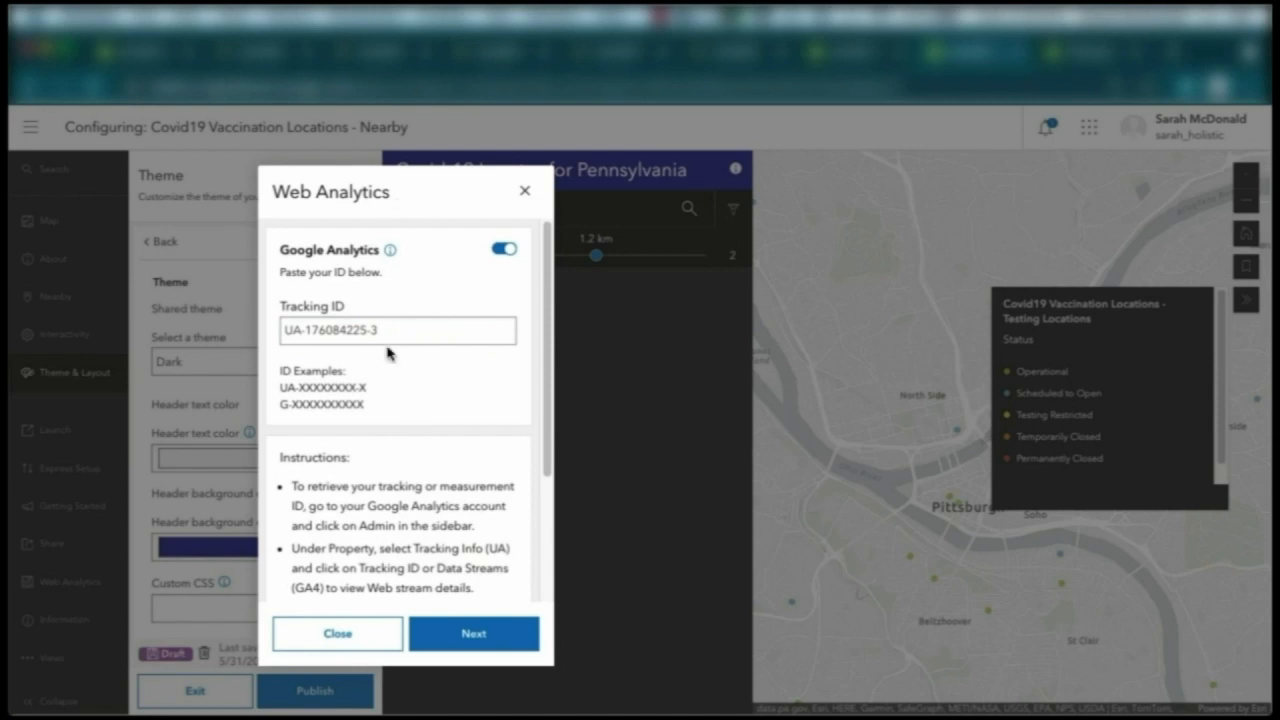
scroll(396, 443, down, 1)
- Enable and submit the analytics consent message "If you are okay with us collecting basic information while viewing this app please click the opt in button. Thanks!"
click(510, 648)
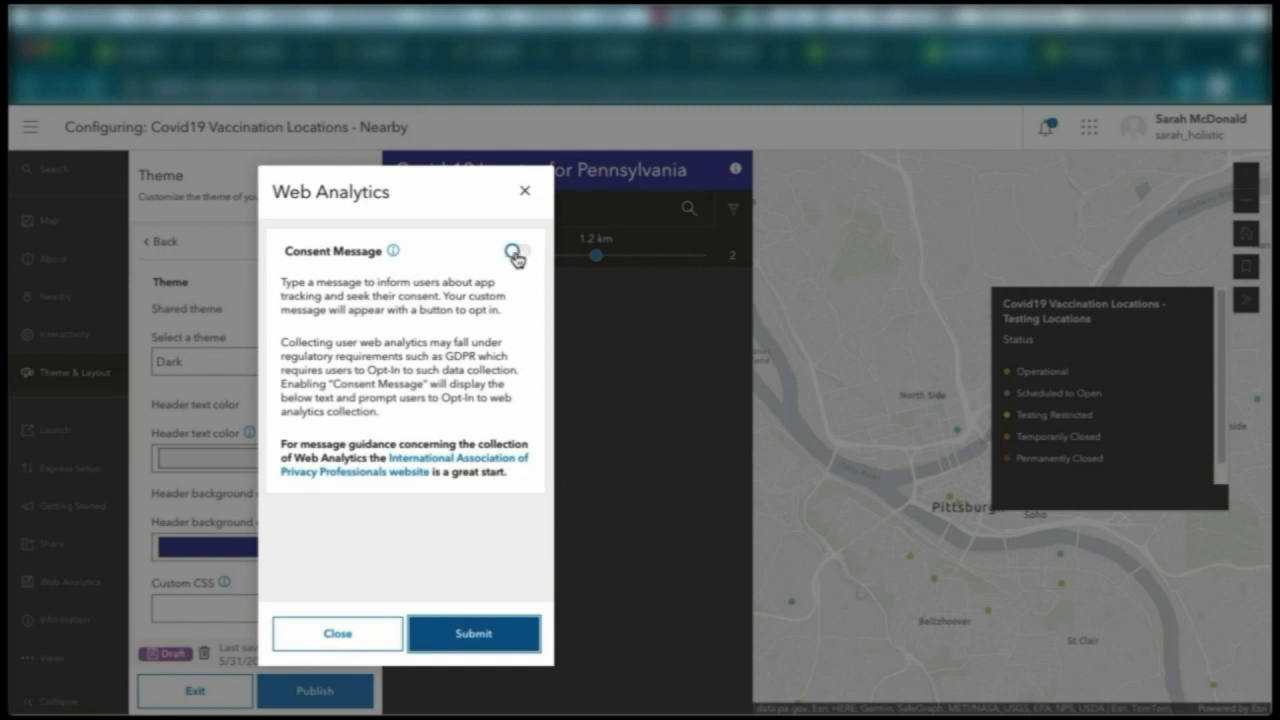
click(515, 255)
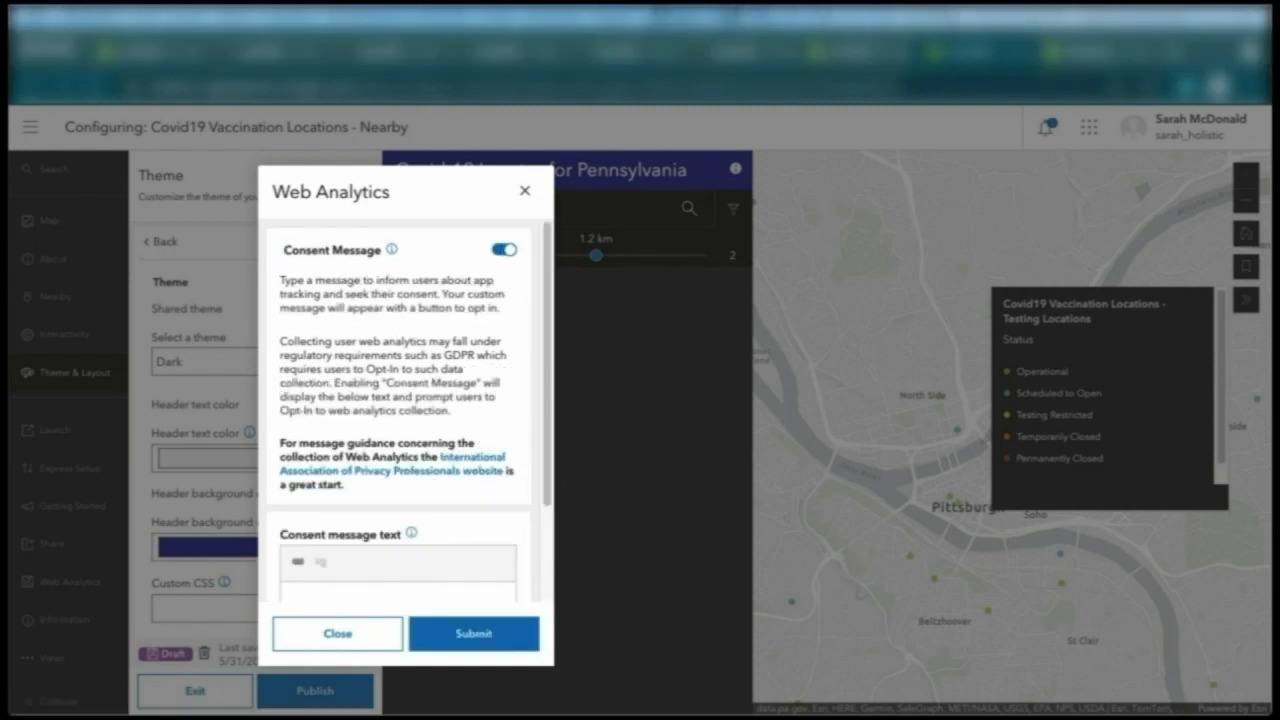
scroll(340, 430, down, 1)
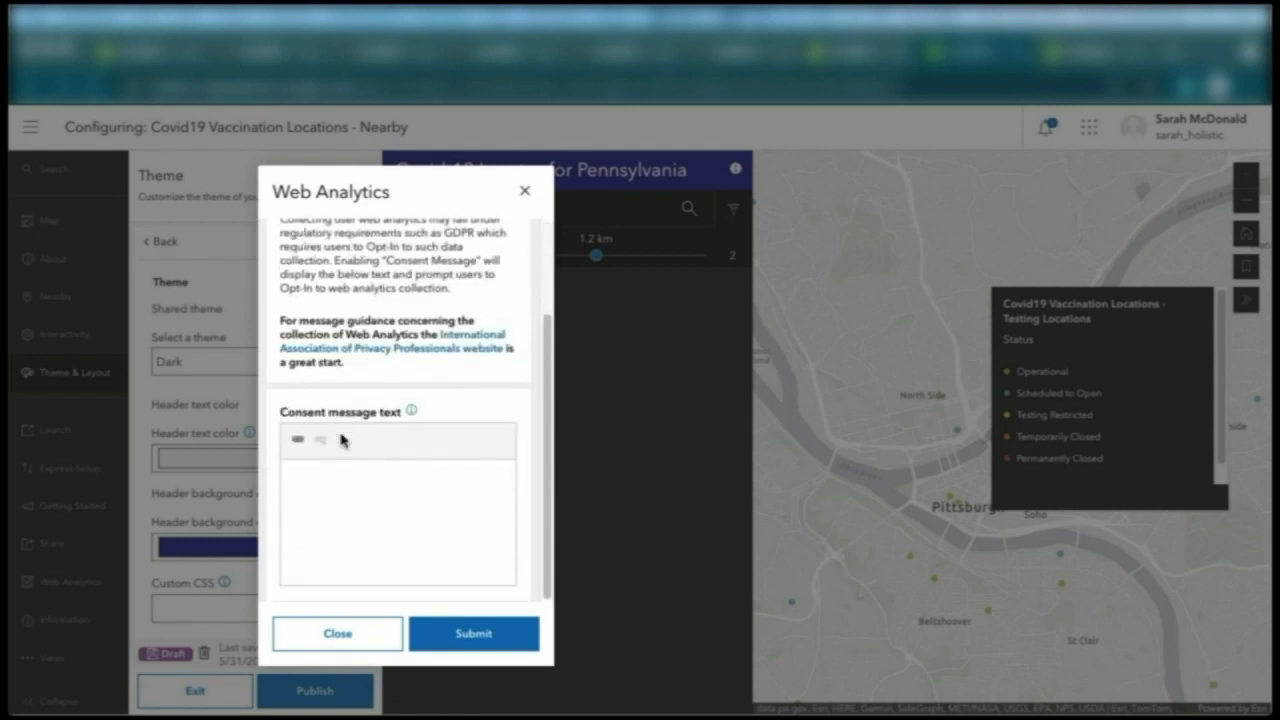
click(382, 496)
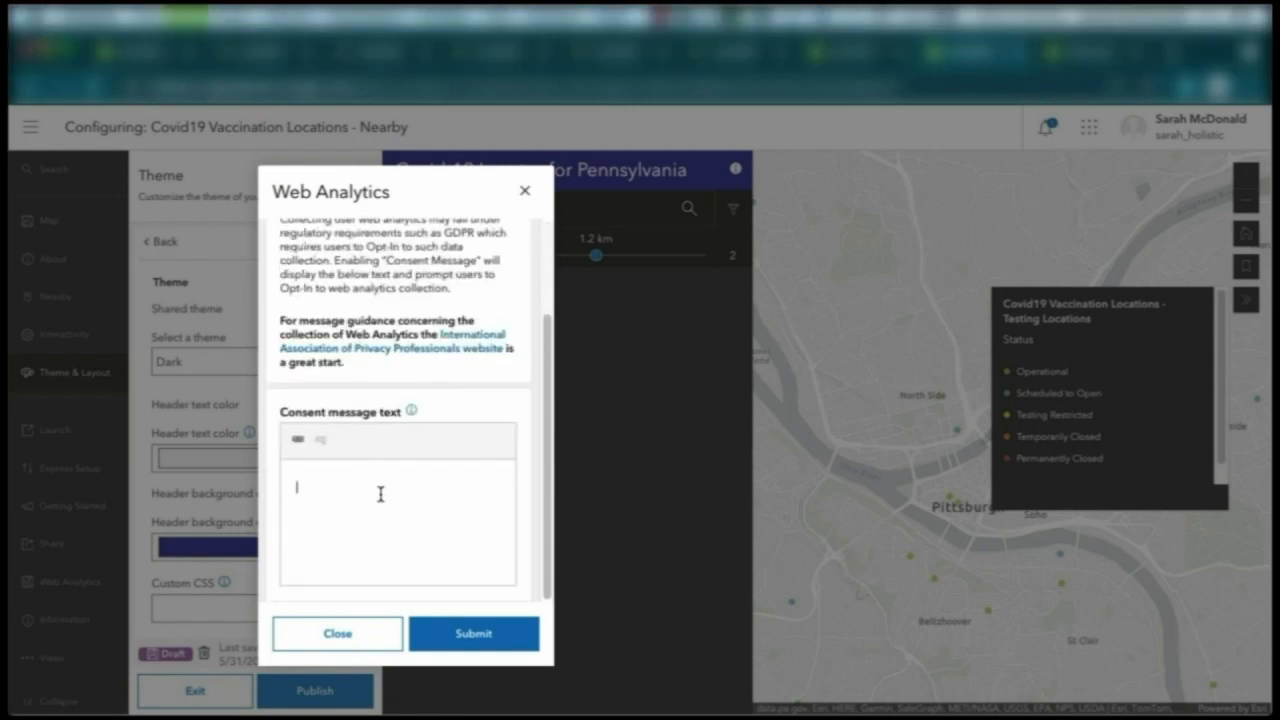
text(If you are okay with us collecting basic information while viewing this app please click the opt in button. Thanks!)
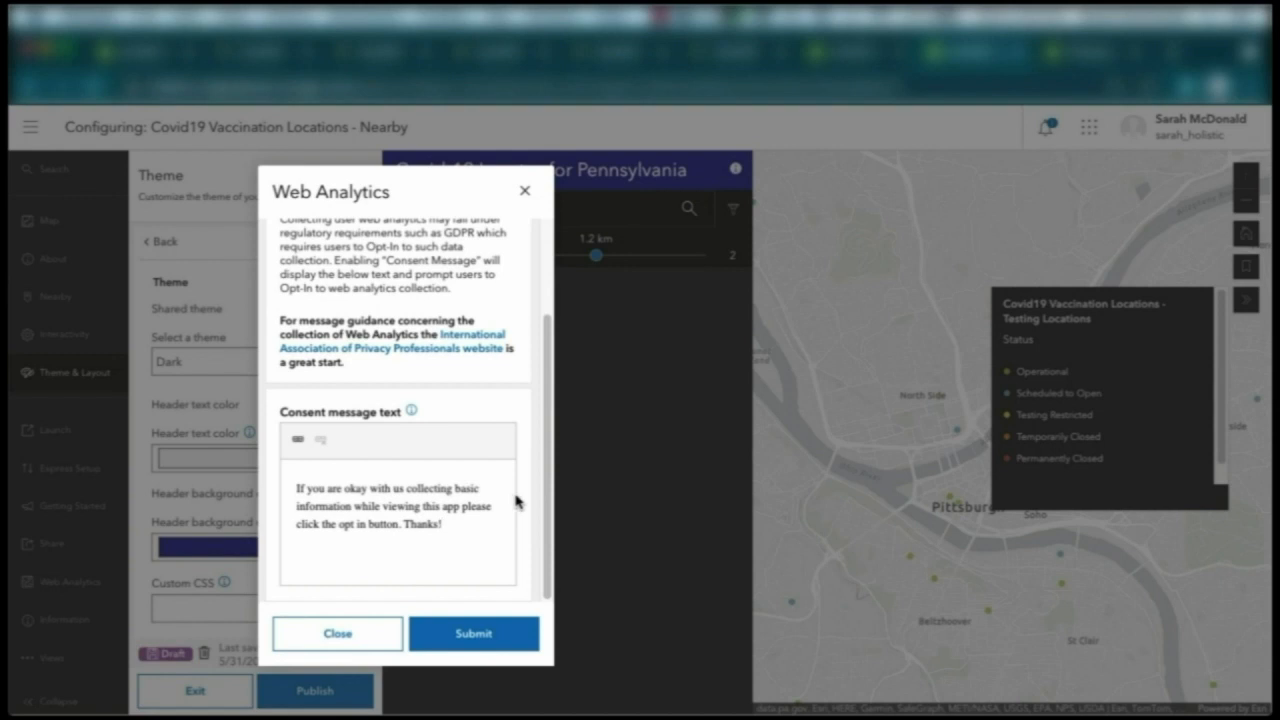
scroll(492, 501, up, 1)
scroll(404, 555, up, 3)
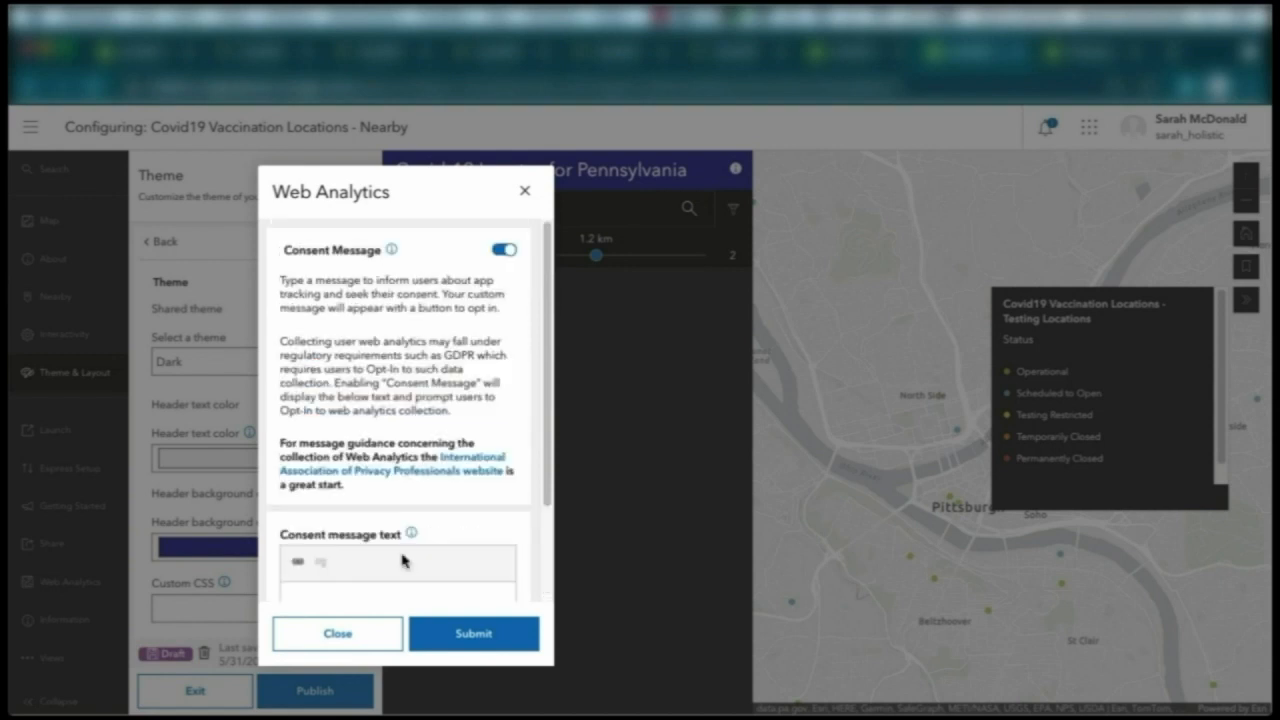
click(463, 636)
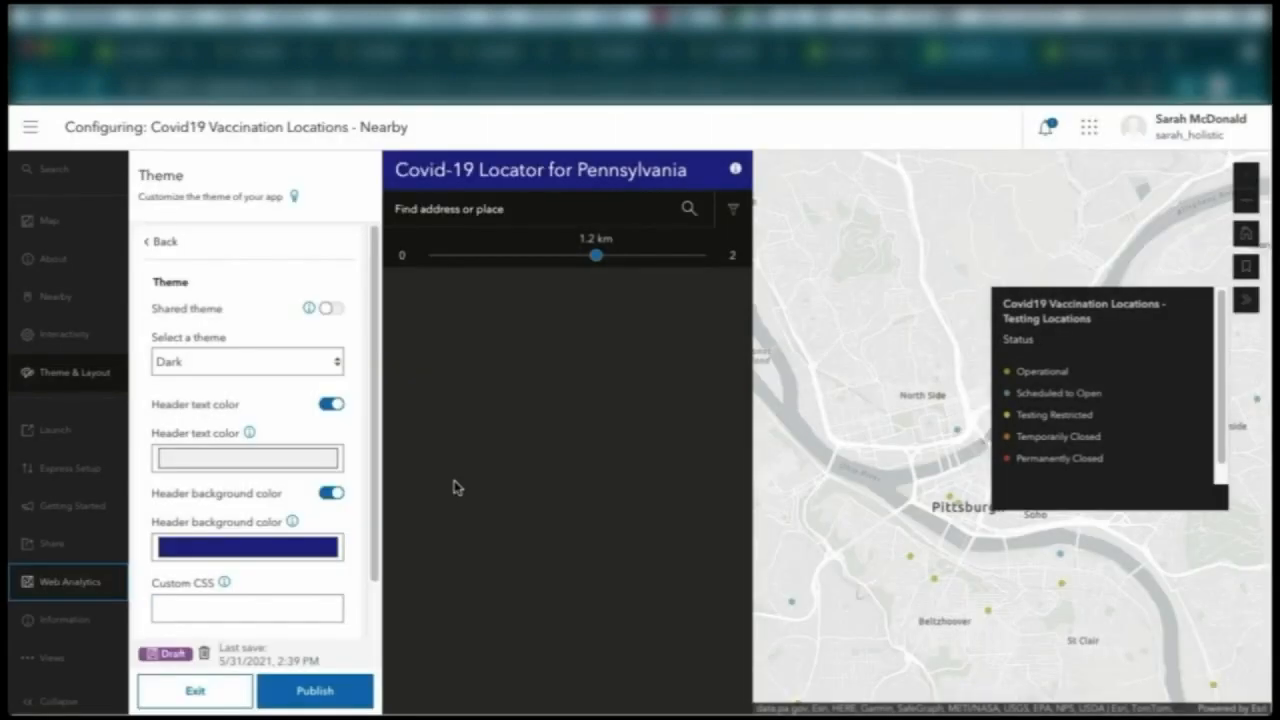
- Publish the configured Nearby app and launch the published version
click(333, 694)
click(529, 642)
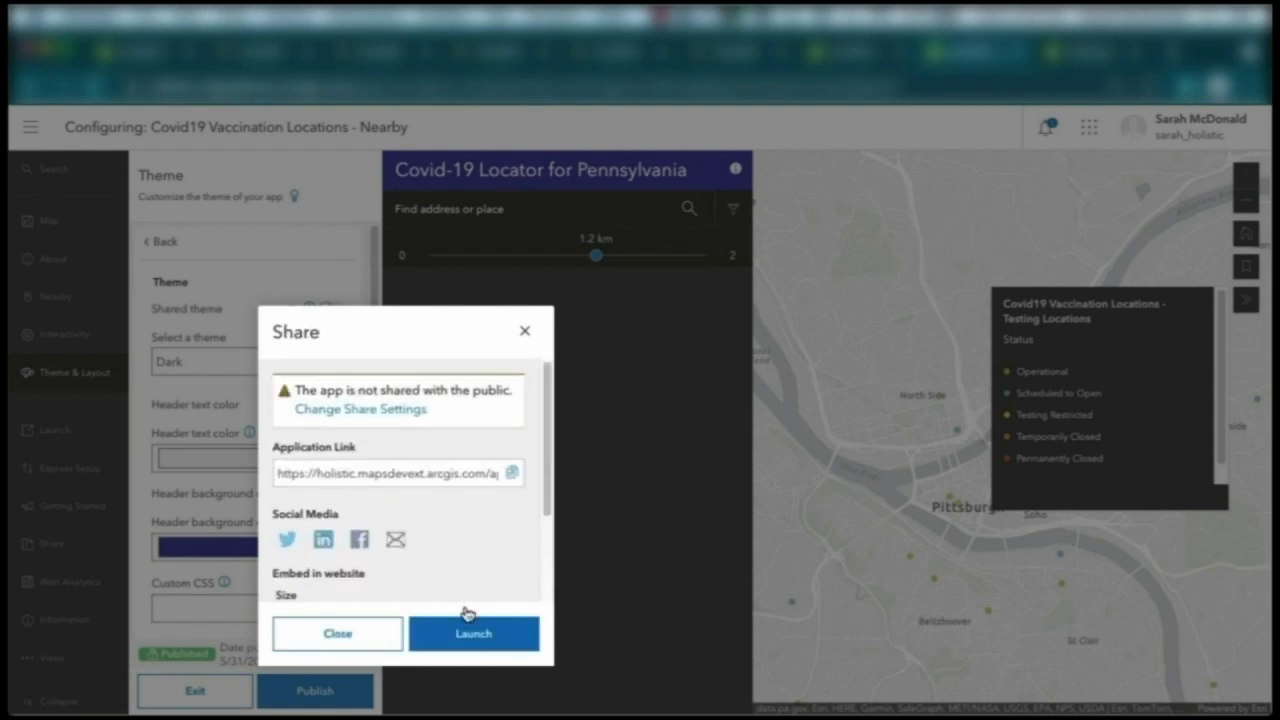
click(515, 642)
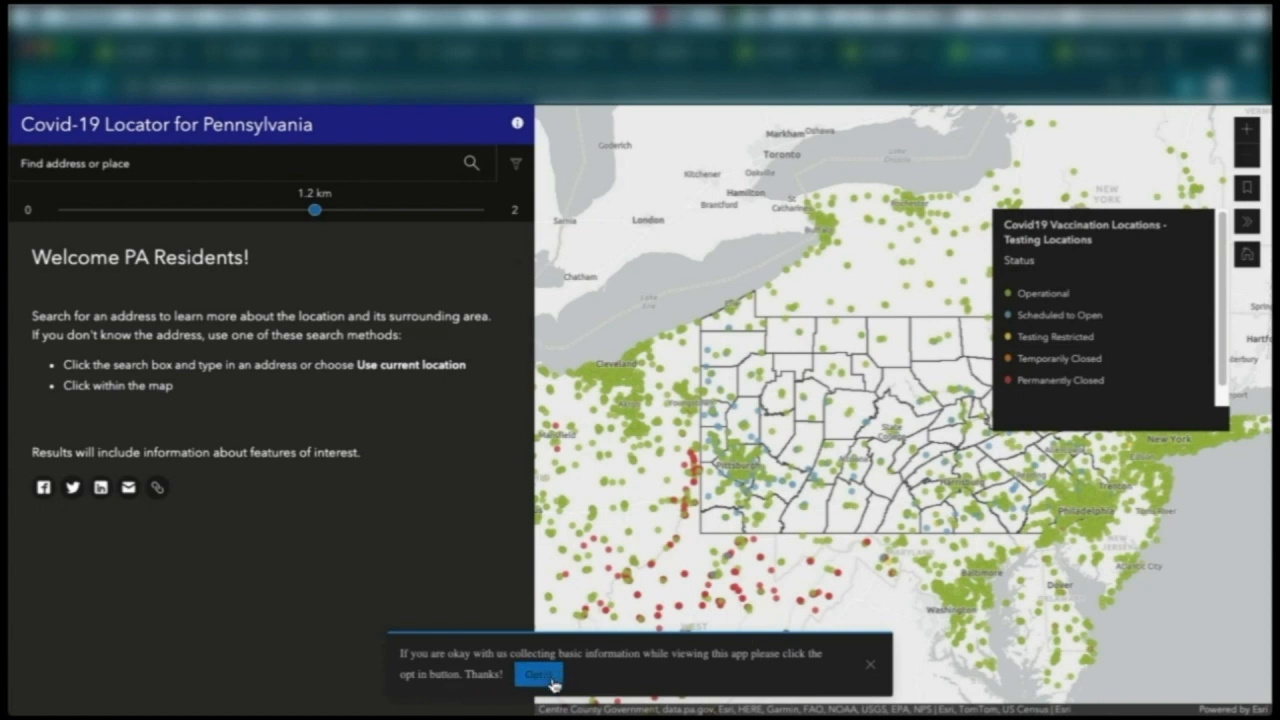
- Accept the analytics consent message in the launched app, go to the Philadelphia bookmark, and close the bookmark list
click(537, 676)
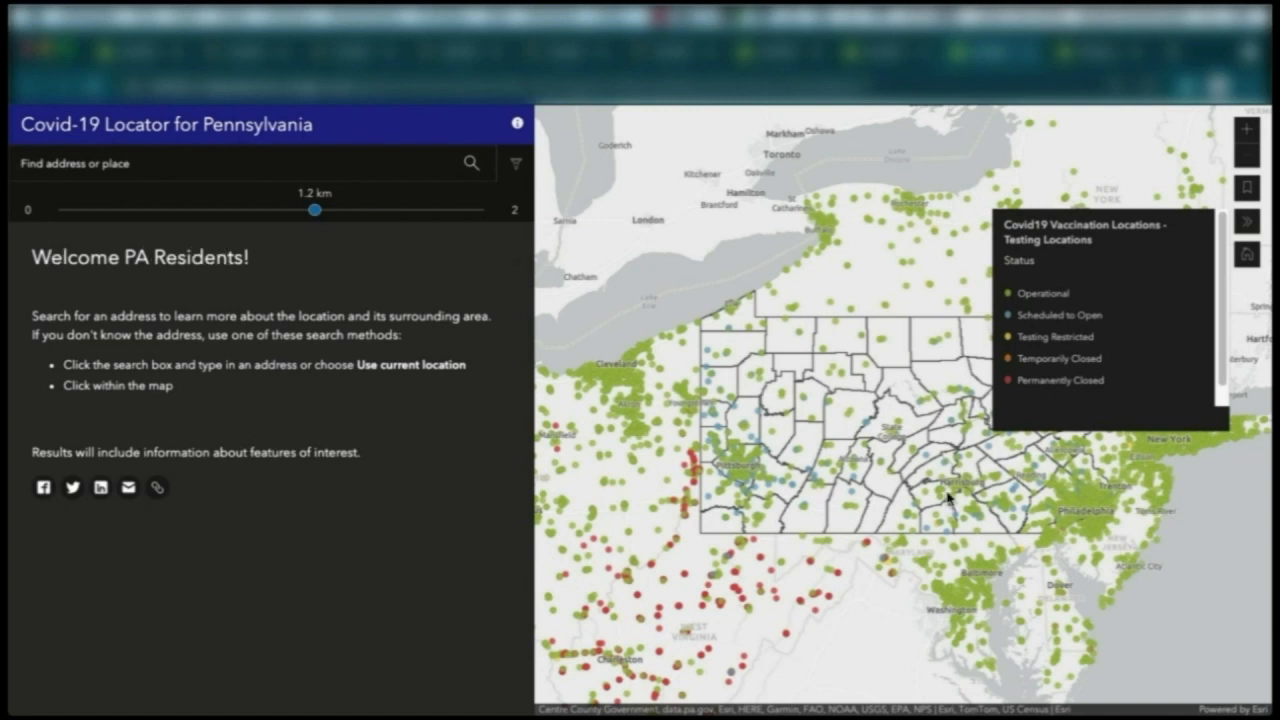
click(1247, 190)
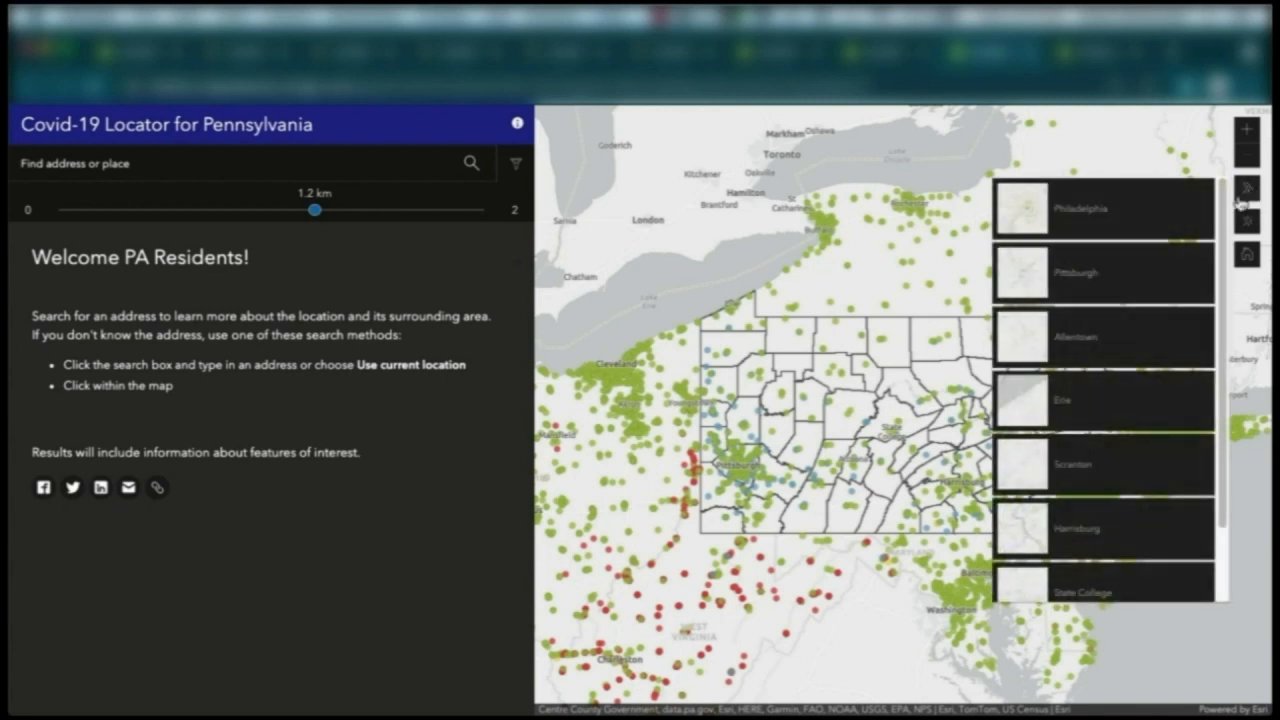
click(1161, 222)
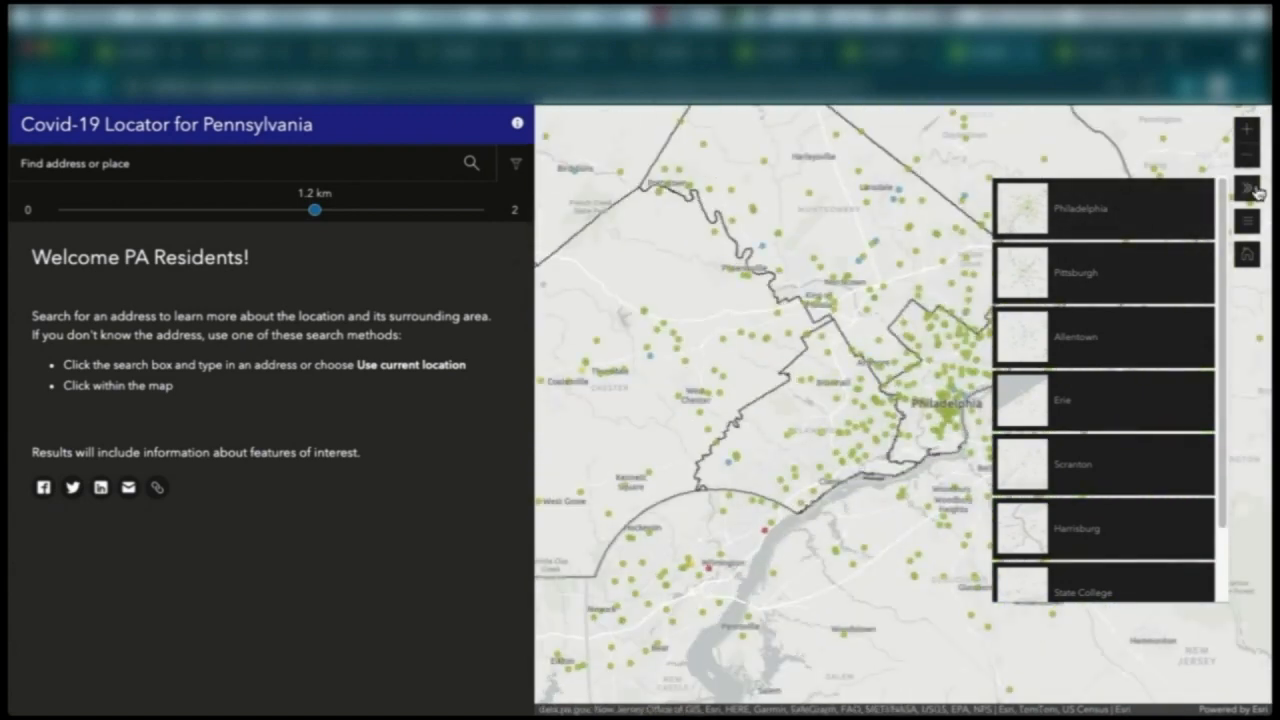
click(1256, 190)
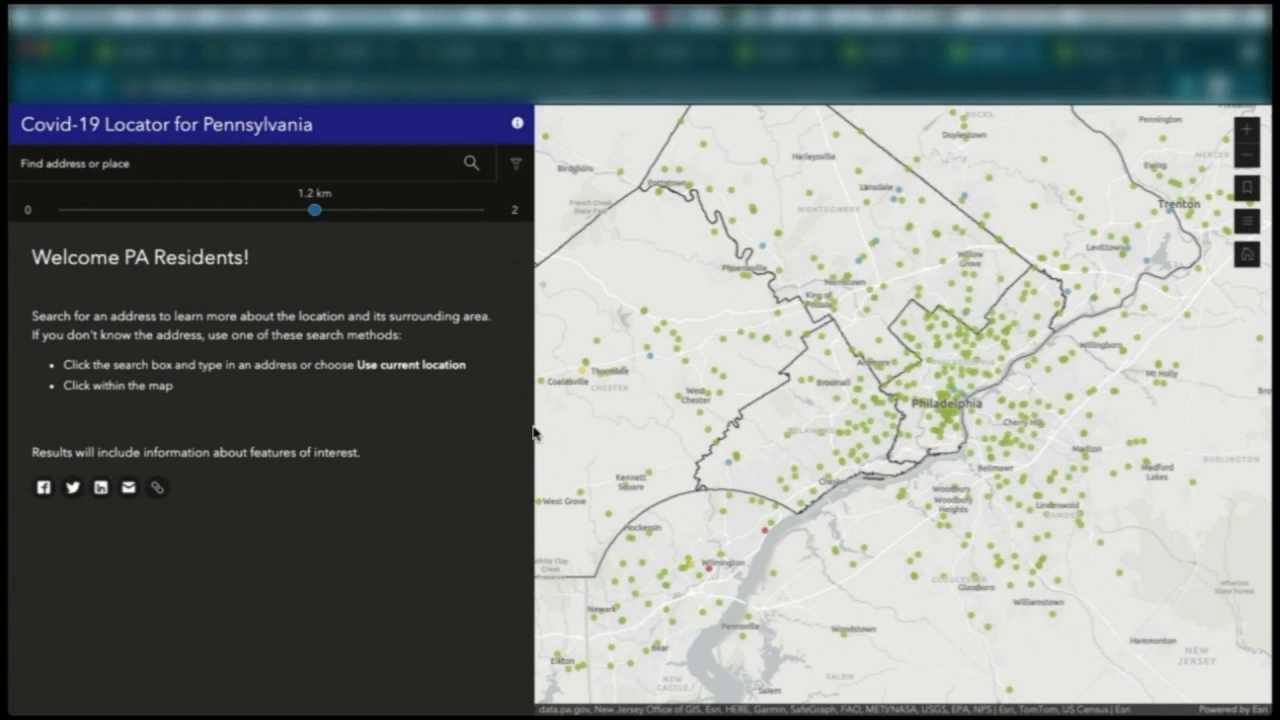
- Filter the mapped testing locations by Accessibility Support and close the filter settings
click(515, 163)
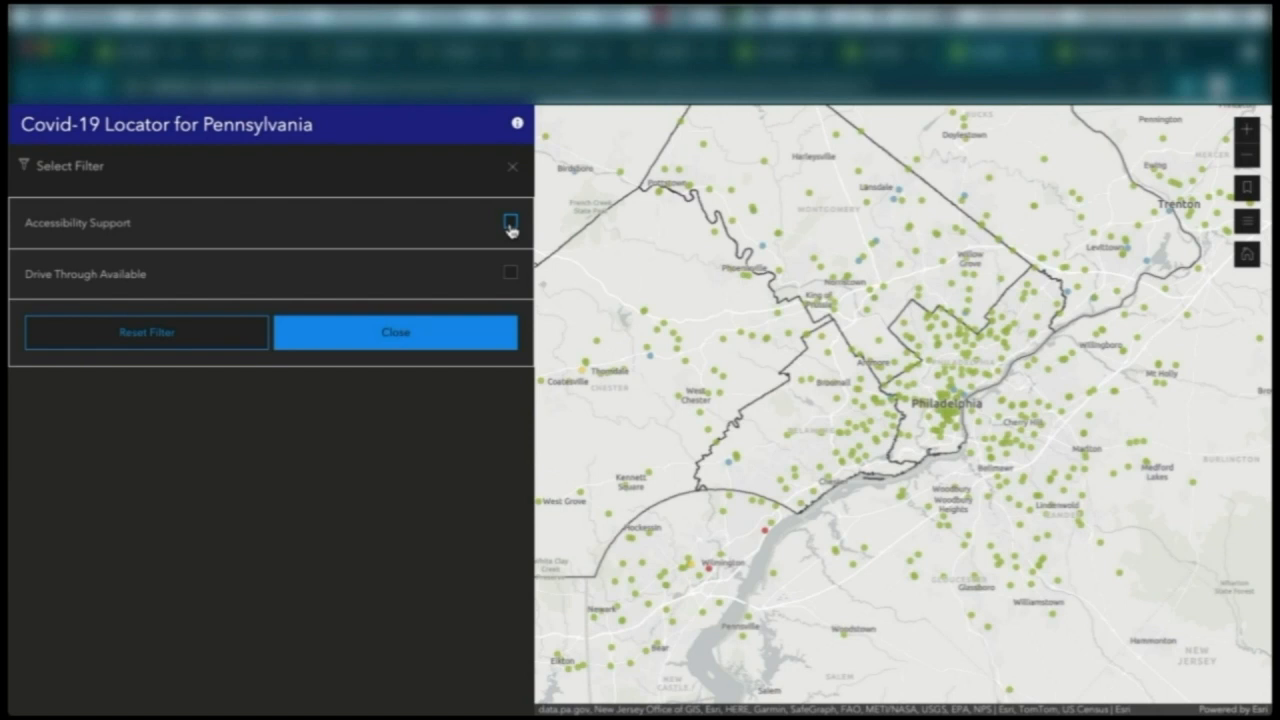
click(510, 223)
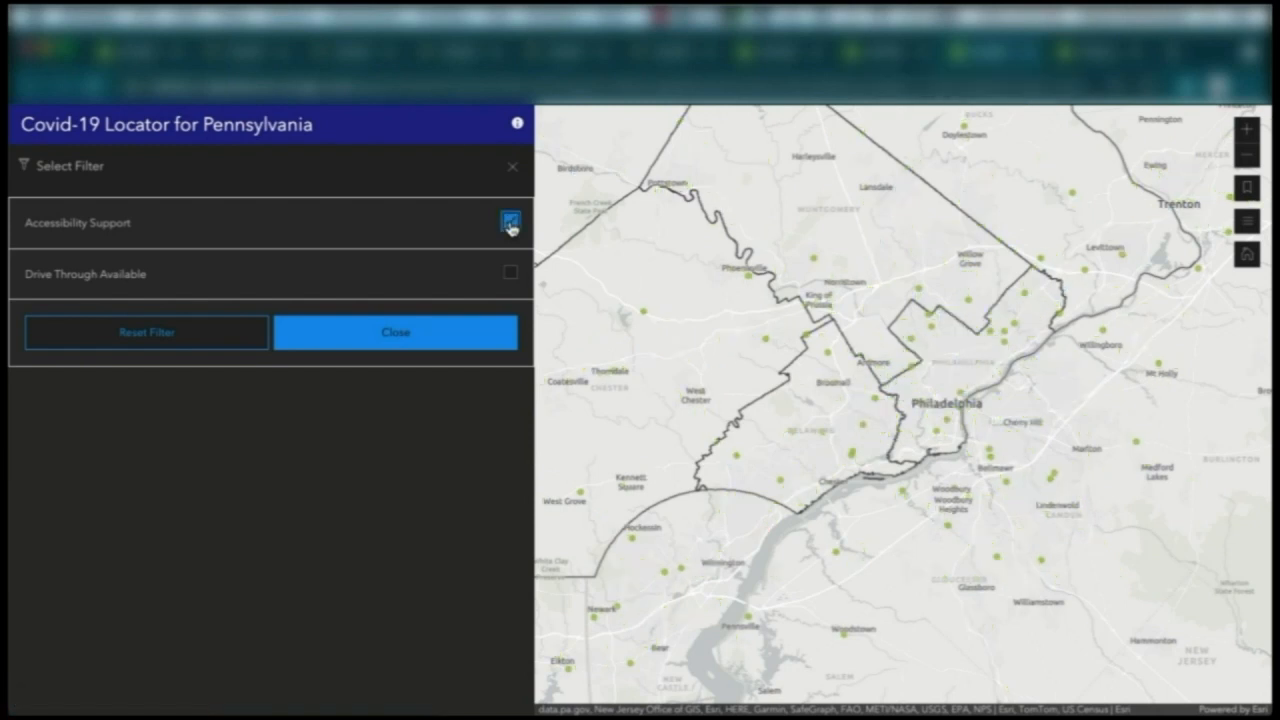
click(390, 345)
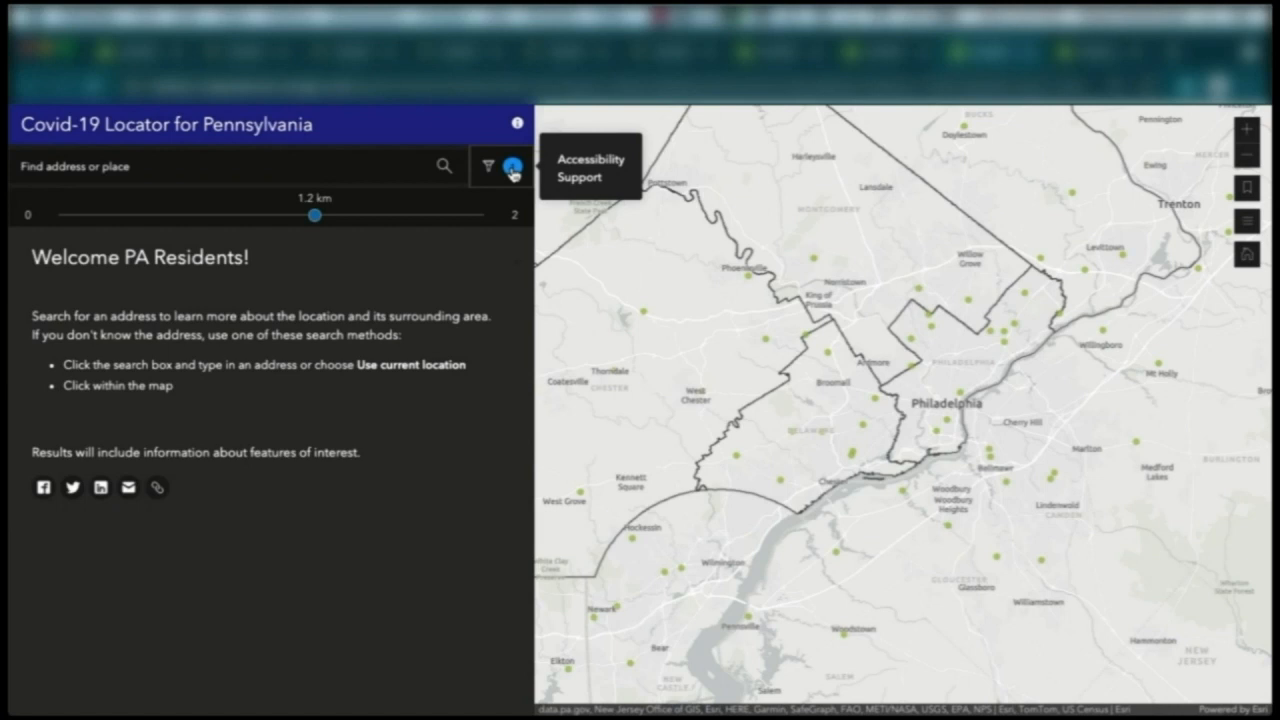
- Search for nearby locations around a point on the map in central Philadelphia
click(945, 427)
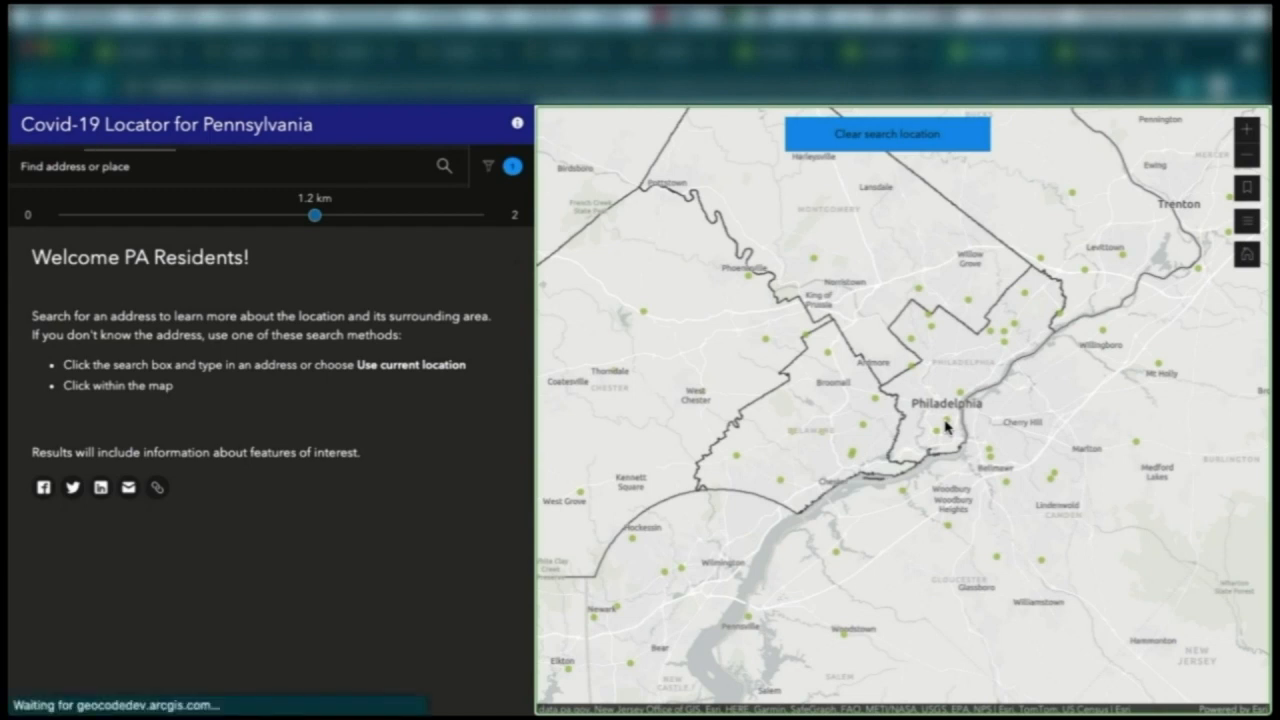